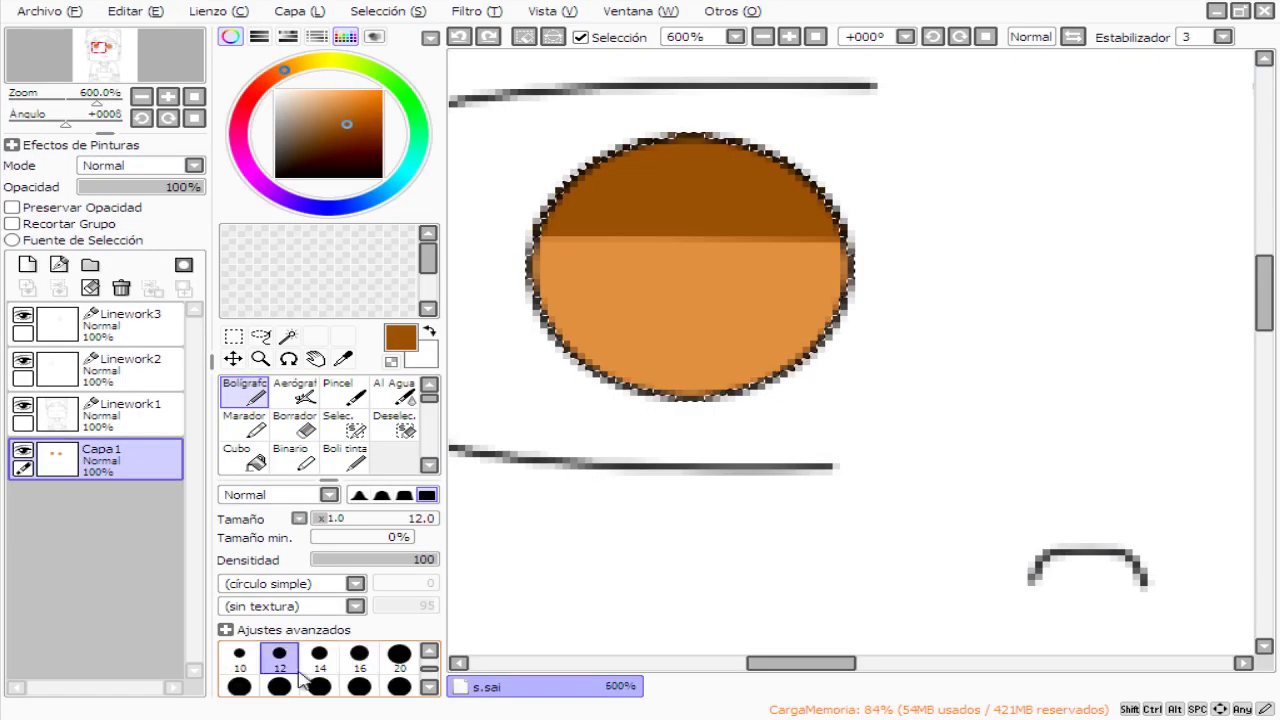
# Paint a round dark brown pupil in the centre of the drawing's left iris with the pen at size 25.
pyautogui.press(']')
pyautogui.press(']')
pyautogui.click(686, 264)
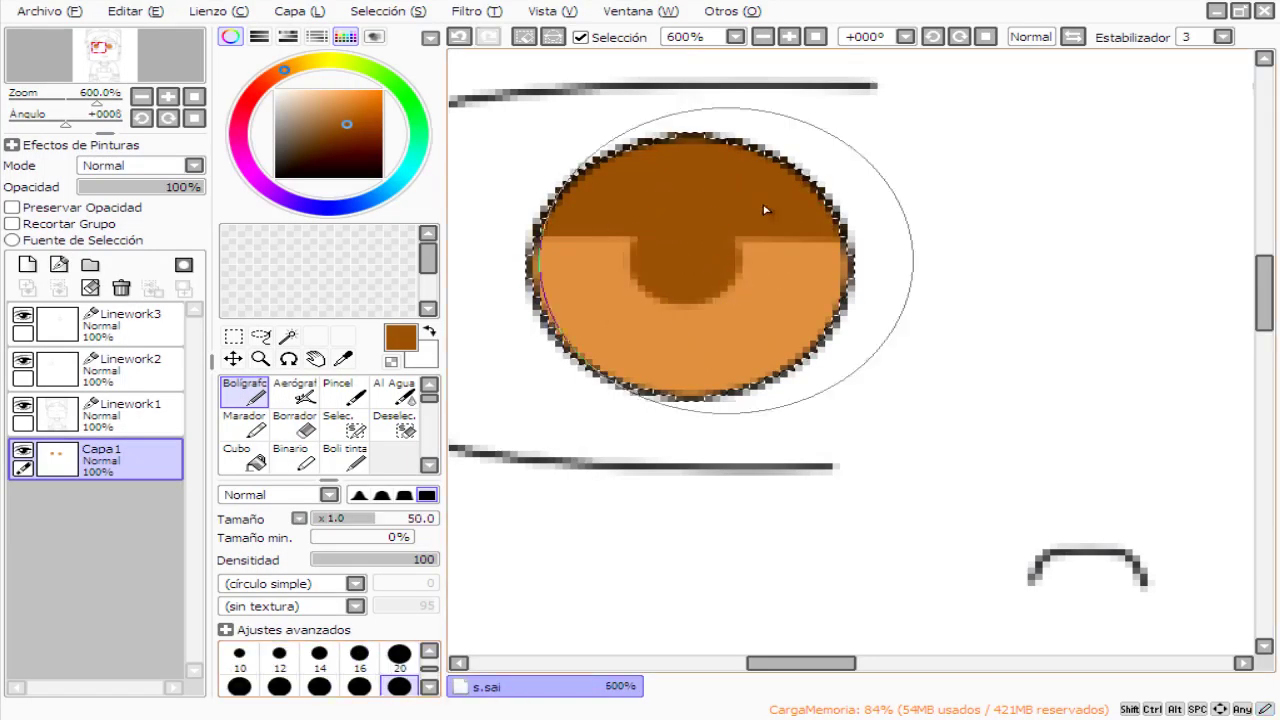
pyautogui.moveTo(657, 270); pyautogui.dragTo(720, 266)
pyautogui.scroll(-6, 720, 266)
pyautogui.scroll(6, 737, 189)
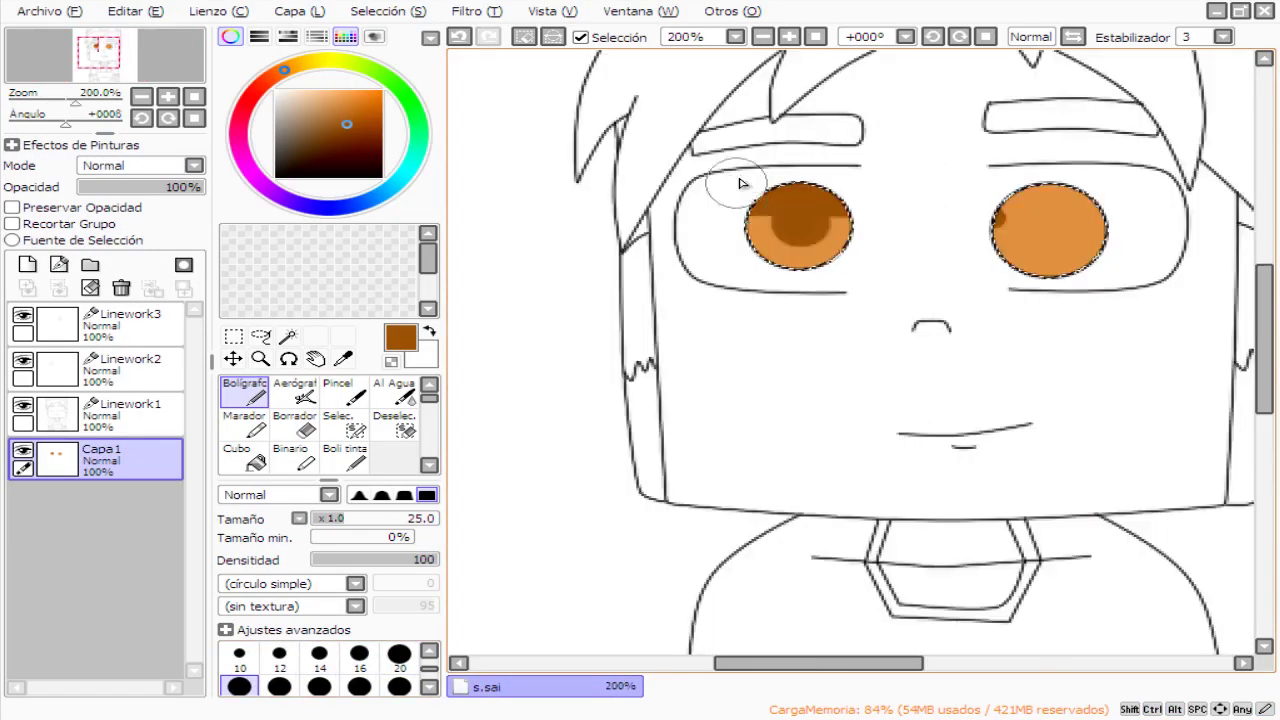
pyautogui.scroll(-2, 410, 428)
pyautogui.click(410, 428)
pyautogui.moveTo(1000, 312); pyautogui.dragTo(658, 312)
pyautogui.hotkey('ctrl', 'z')
pyautogui.hotkey('ctrl', 'z')
pyautogui.hotkey('ctrl', 'z')
# Paint the dark brown upper shadow and round pupil in the right iris with the pen at size 25.
pyautogui.press('n')
pyautogui.scroll(-5, 778, 383)
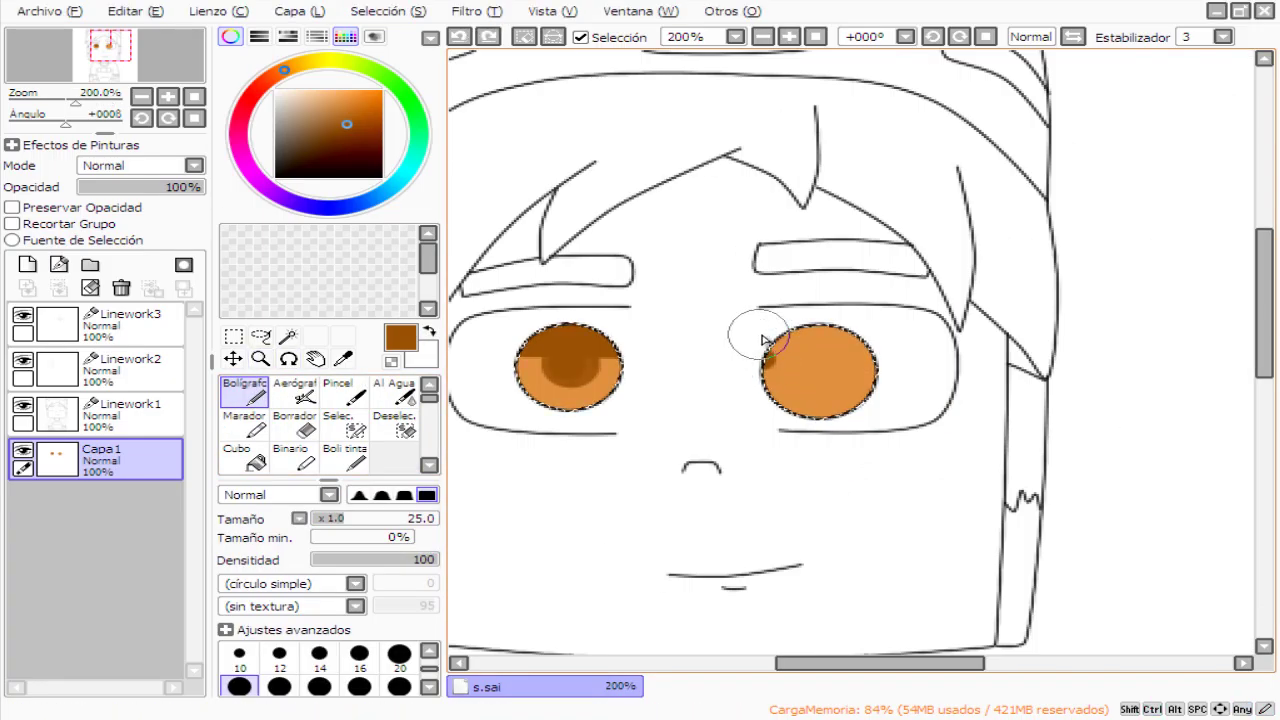
pyautogui.moveTo(762, 340); pyautogui.dragTo(825, 350)
pyautogui.scroll(3, 822, 360)
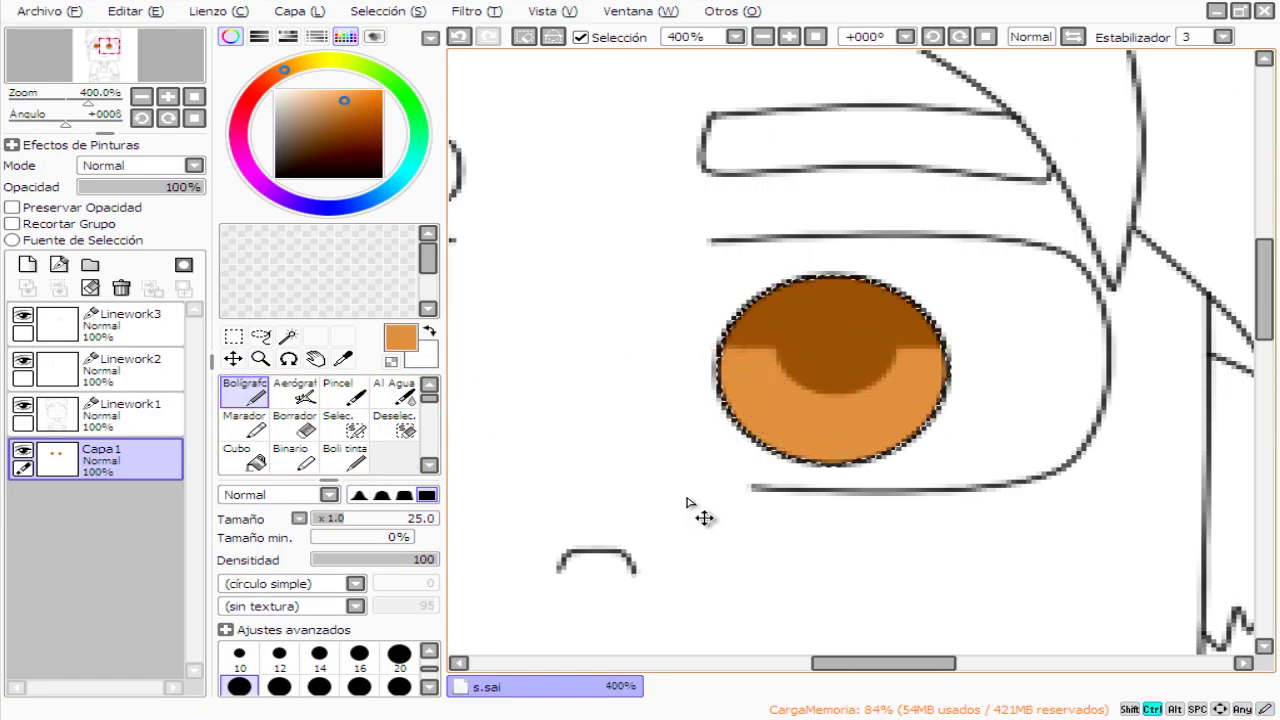
pyautogui.scroll(-2, 688, 503)
pyautogui.scroll(1, 663, 194)
pyautogui.keyDown('alt'); pyautogui.click(663, 194); pyautogui.keyUp('alt')
pyautogui.scroll(2, 720, 251)
pyautogui.click(719, 247)
pyautogui.scroll(-2, 720, 251)
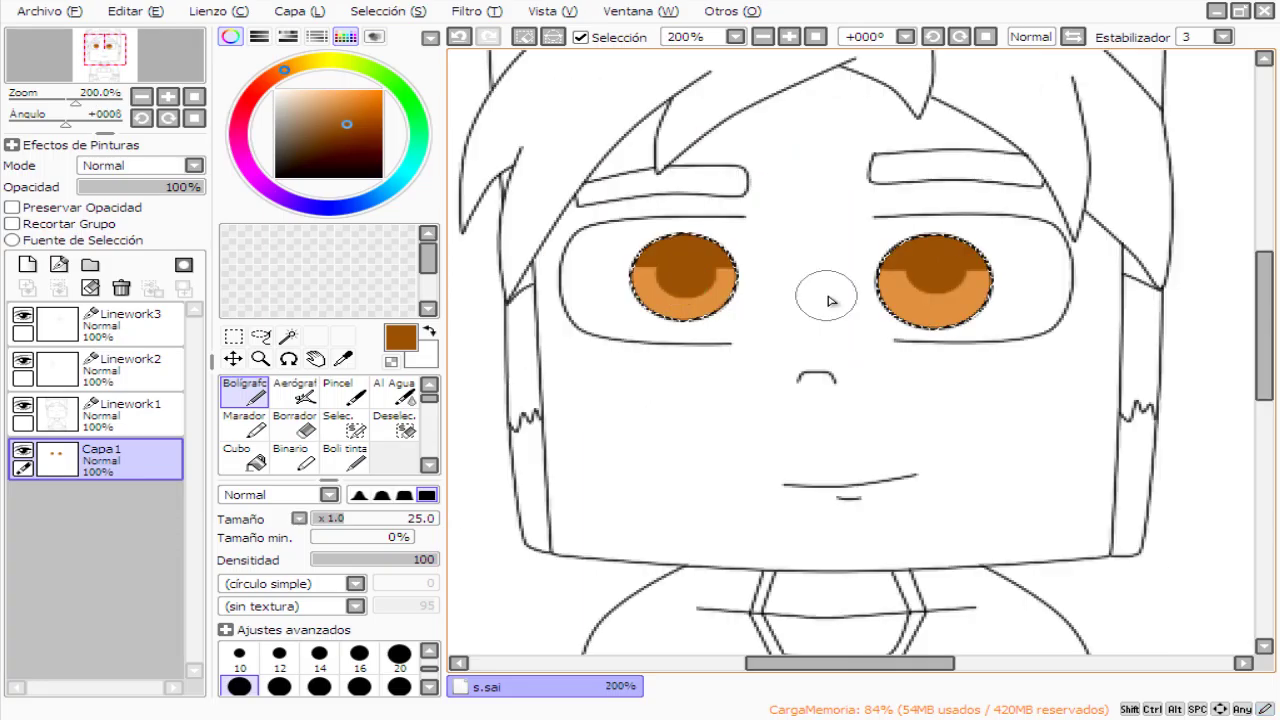
# Blend the edges of the dark brown shading in both irises with the Desenf. blur brush at size 22.
pyautogui.scroll(3, 889, 263)
pyautogui.scroll(-4, 894, 266)
pyautogui.scroll(2, 814, 246)
pyautogui.scroll(-3, 318, 430)
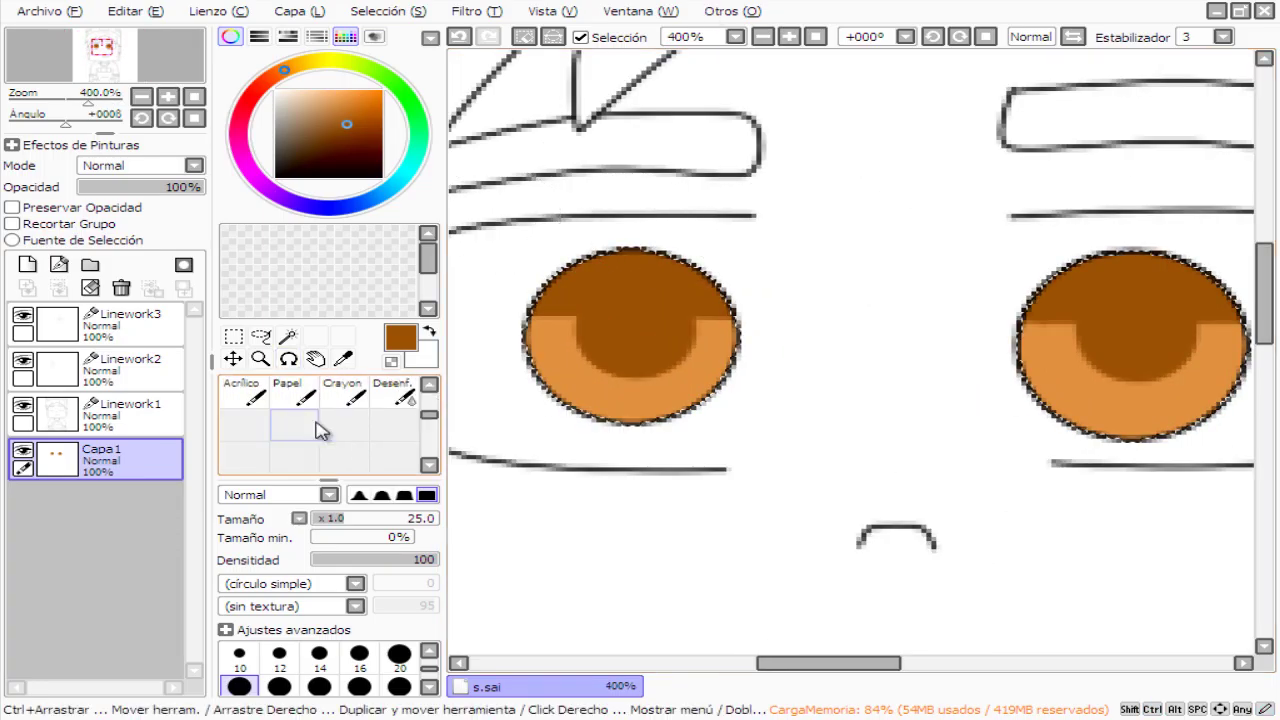
pyautogui.press('b')
pyautogui.scroll(1, 590, 395)
pyautogui.click(299, 518)
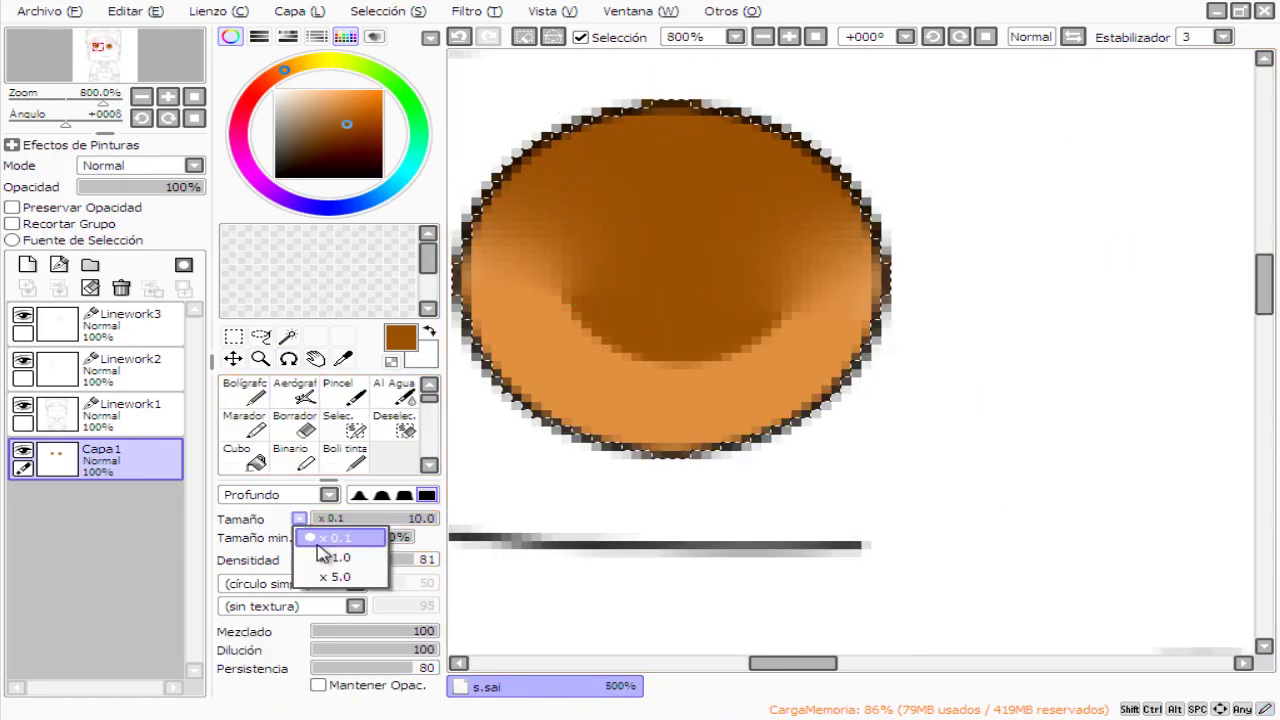
pyautogui.moveTo(822, 357); pyautogui.dragTo(657, 259)
pyautogui.scroll(-4, 651, 223)
pyautogui.scroll(2, 611, 394)
pyautogui.scroll(-6, 793, 403)
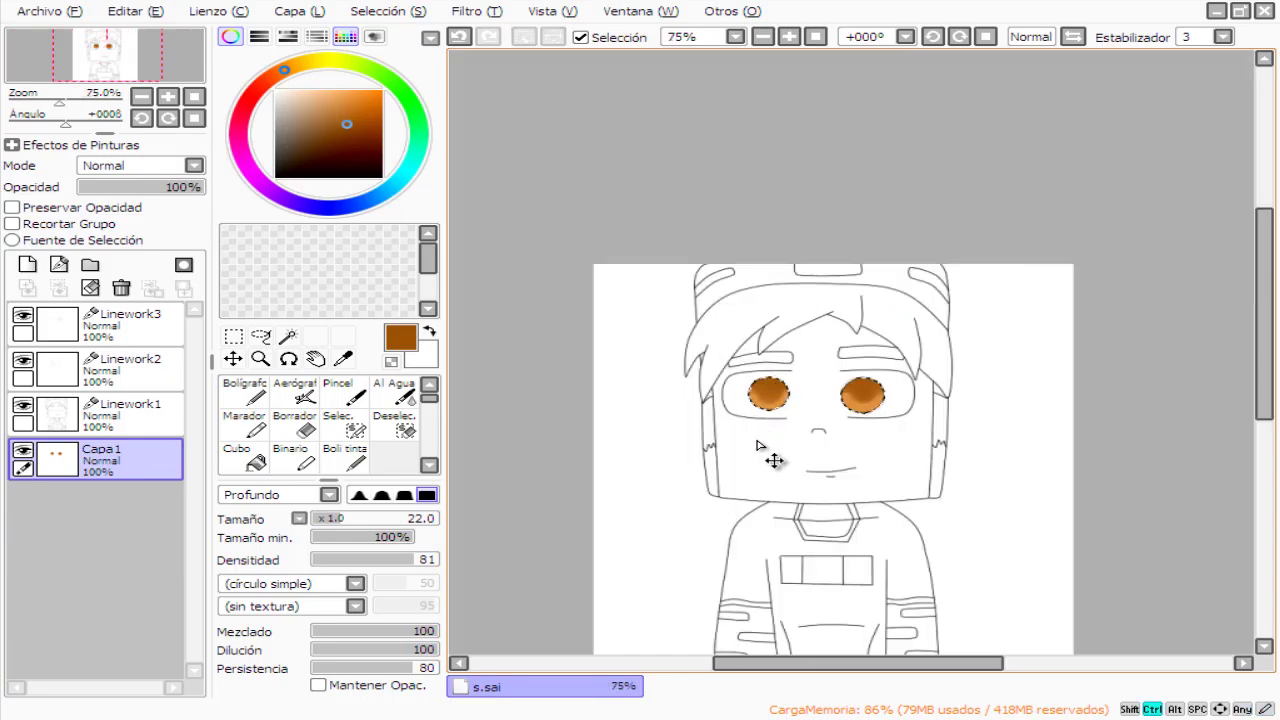
# Paint a black band across the upper part of the left iris with the pen at size 25.
pyautogui.scroll(5, 757, 445)
pyautogui.press('n')
pyautogui.moveTo(549, 490)
pyautogui.mouseDown()
pyautogui.moveTo(634, 243)
pyautogui.moveTo(535, 350)
pyautogui.mouseUp()
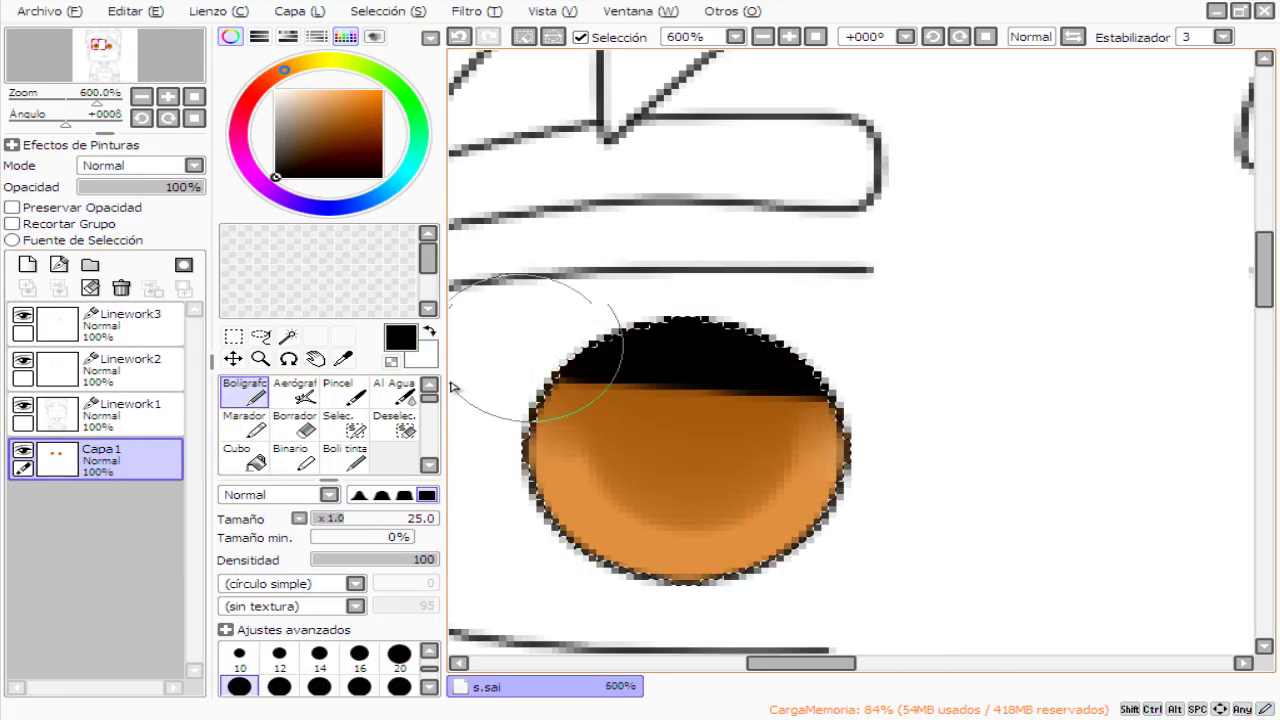
pyautogui.press('b')
pyautogui.moveTo(452, 387)
pyautogui.mouseDown()
pyautogui.moveTo(800, 329)
pyautogui.moveTo(846, 371)
pyautogui.mouseUp()
pyautogui.scroll(-8, 846, 371)
pyautogui.scroll(5, 698, 472)
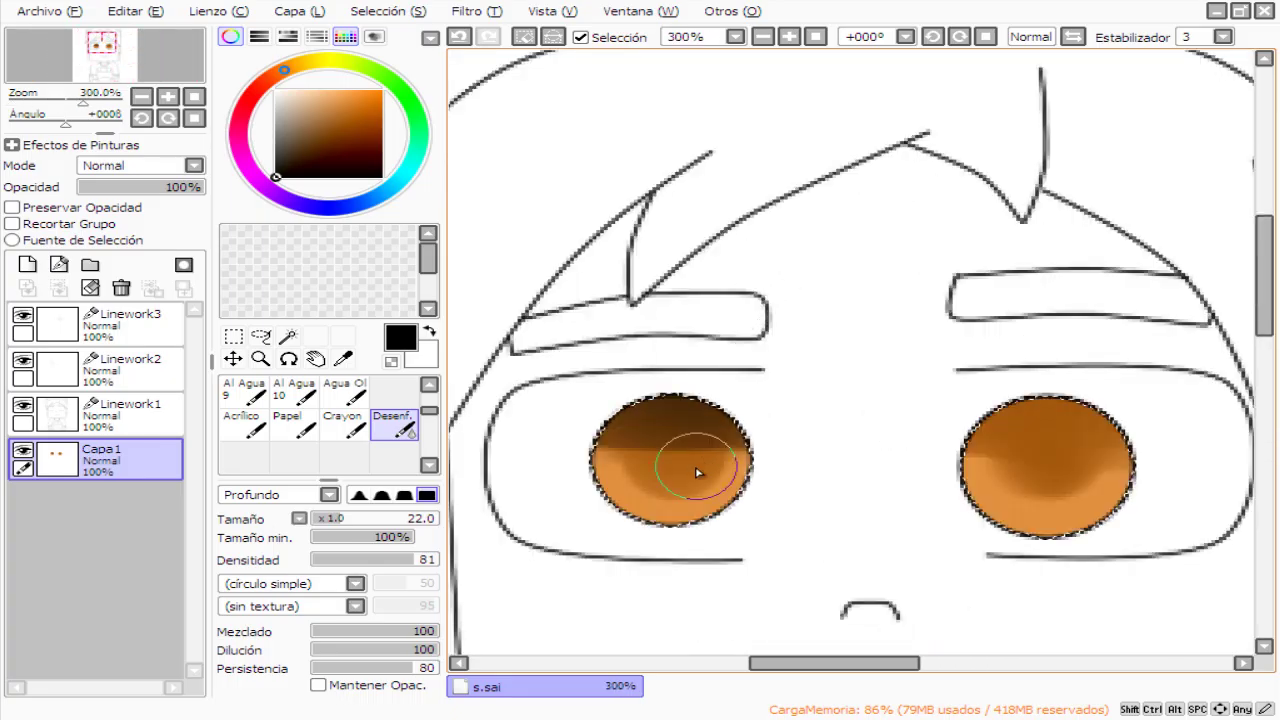
pyautogui.hotkey('ctrl', 'z')
# Lower the blur brush density to 34 and blend the black band into the brown of the left iris.
pyautogui.scroll(2, 698, 472)
pyautogui.click(355, 560)
pyautogui.moveTo(570, 300); pyautogui.dragTo(900, 243)
pyautogui.scroll(-2, 777, 394)
pyautogui.scroll(1, 777, 394)
pyautogui.scroll(2, 317, 432)
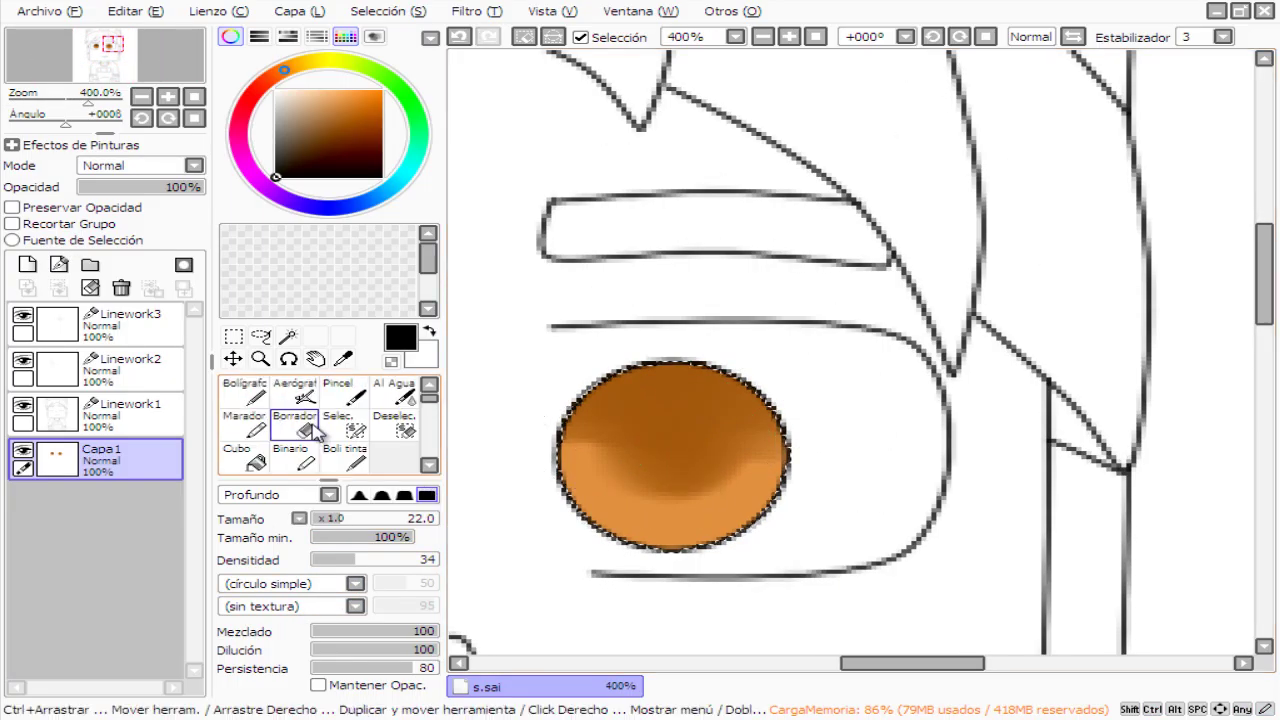
# Paint black across the upper part of the right iris and blend it into the brown with the blur brush.
pyautogui.press('n')
pyautogui.press('b')
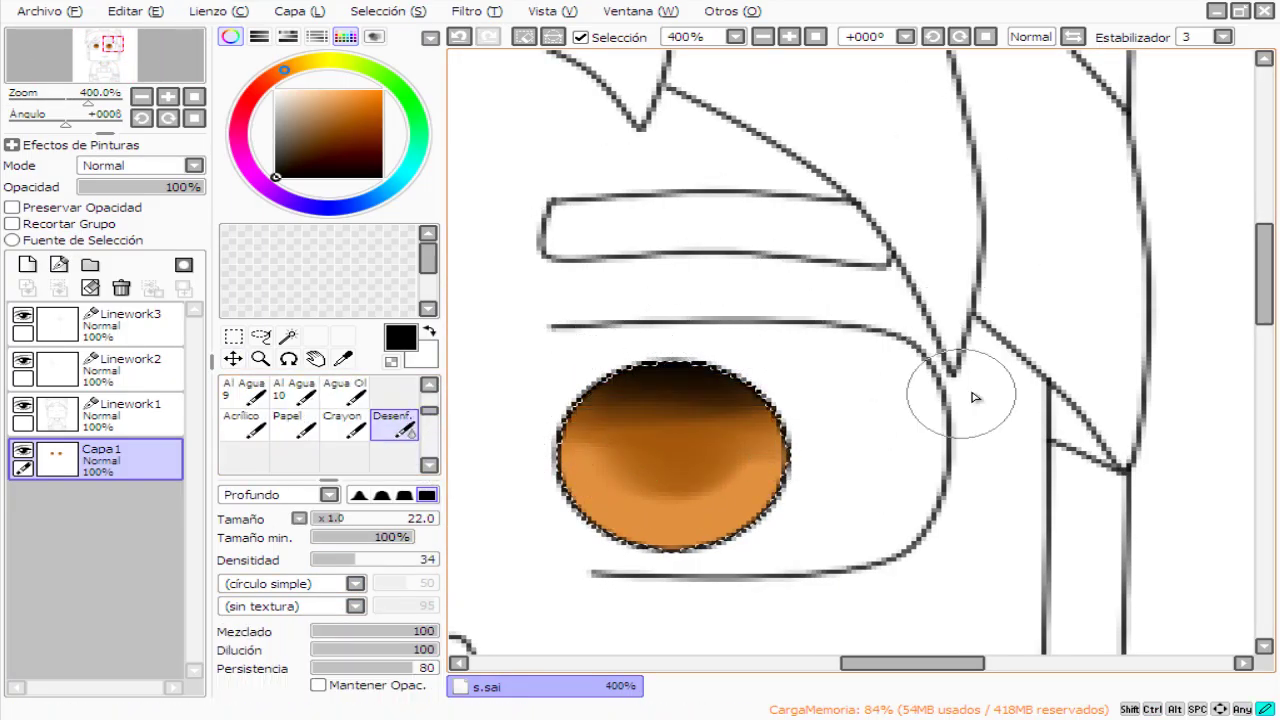
pyautogui.moveTo(971, 391)
pyautogui.mouseDown()
pyautogui.moveTo(780, 309)
pyautogui.moveTo(514, 286)
pyautogui.mouseUp()
pyautogui.scroll(-3, 514, 286)
pyautogui.scroll(5, 890, 265)
pyautogui.press('n')
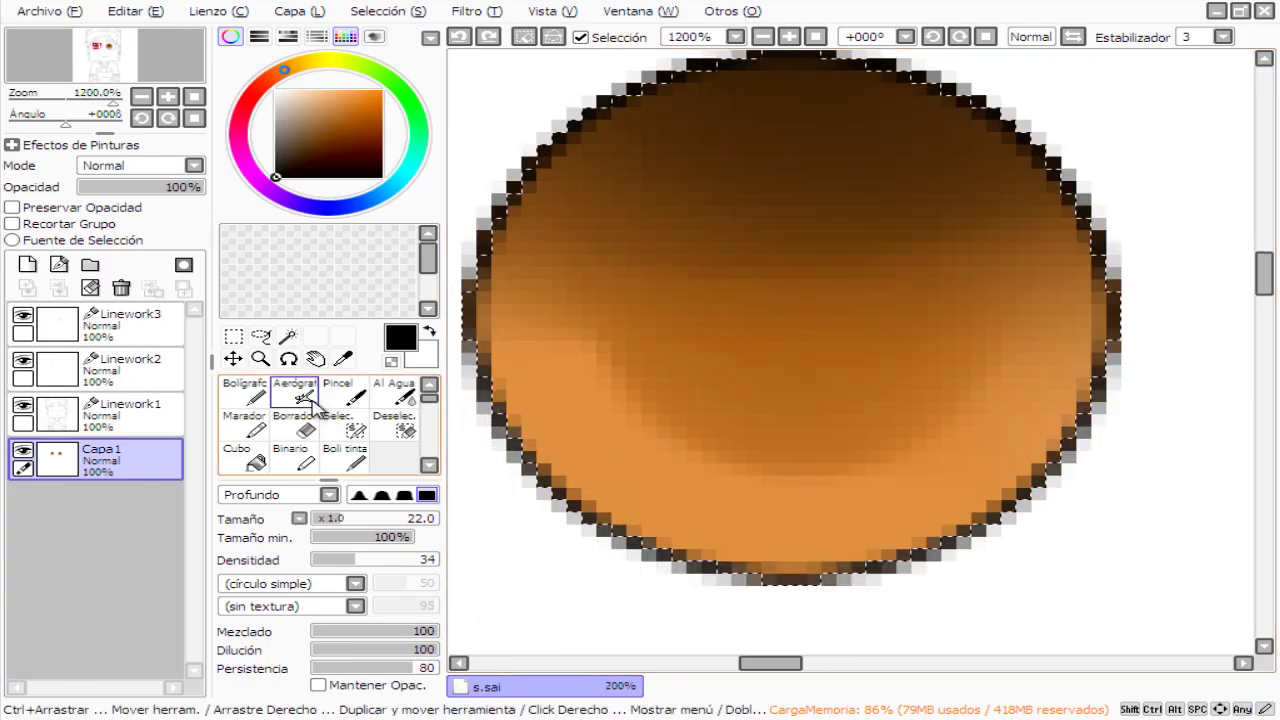
pyautogui.click(566, 406)
pyautogui.click(657, 486)
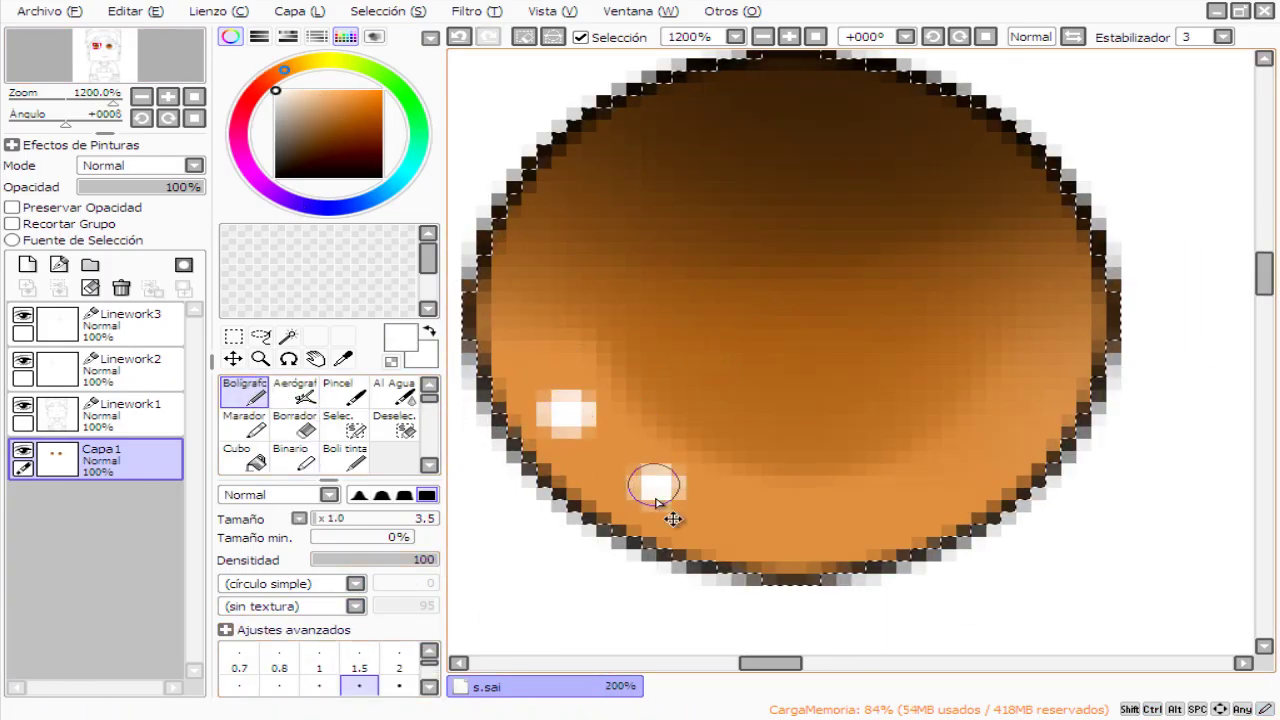
pyautogui.hotkey('ctrl', 'z')
pyautogui.hotkey('ctrl', 'z')
# Add a new layer above Capa1 and set its blending mode to Luminosidad.
pyautogui.hotkey('ctrl', 'shift', 'n')
pyautogui.click(550, 395)
pyautogui.hotkey('ctrl', 'z')
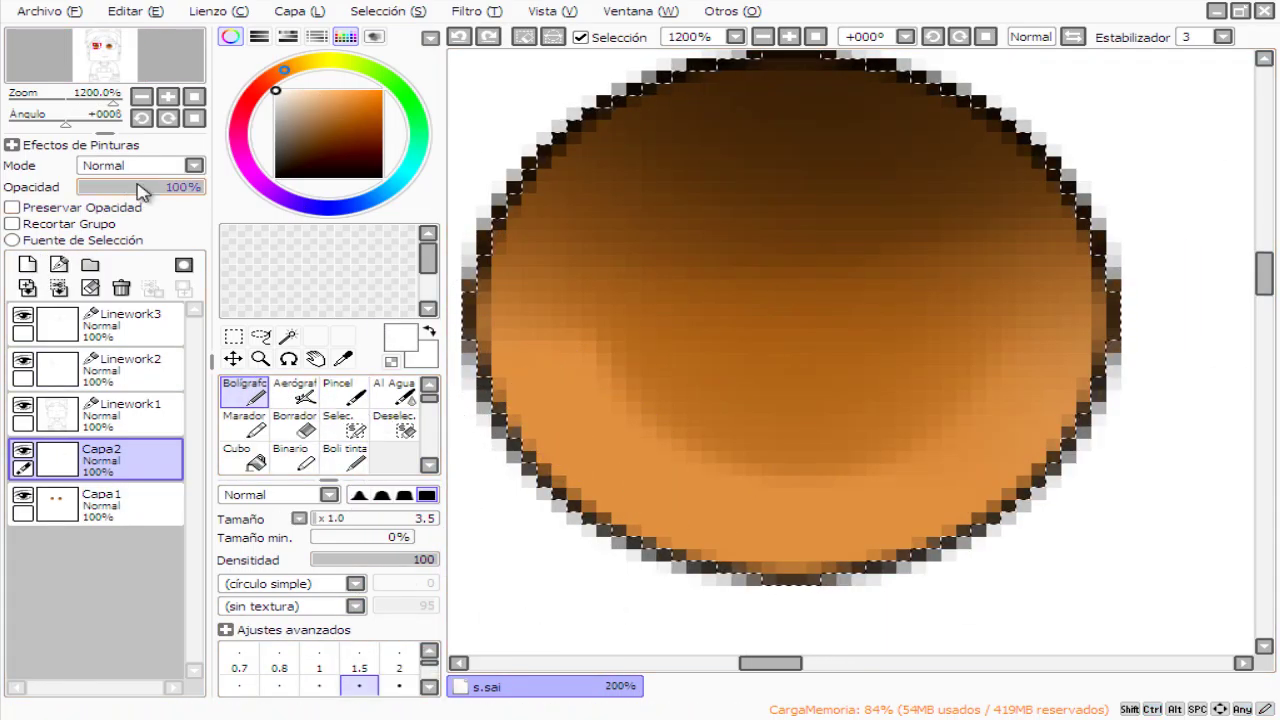
pyautogui.click(140, 165)
pyautogui.click(130, 246)
# Place four white highlight dots along the lower part of the left iris with the pen at size 8.
pyautogui.moveTo(325, 518); pyautogui.dragTo(345, 518)
pyautogui.click(580, 415)
pyautogui.click(716, 487)
pyautogui.click(888, 462)
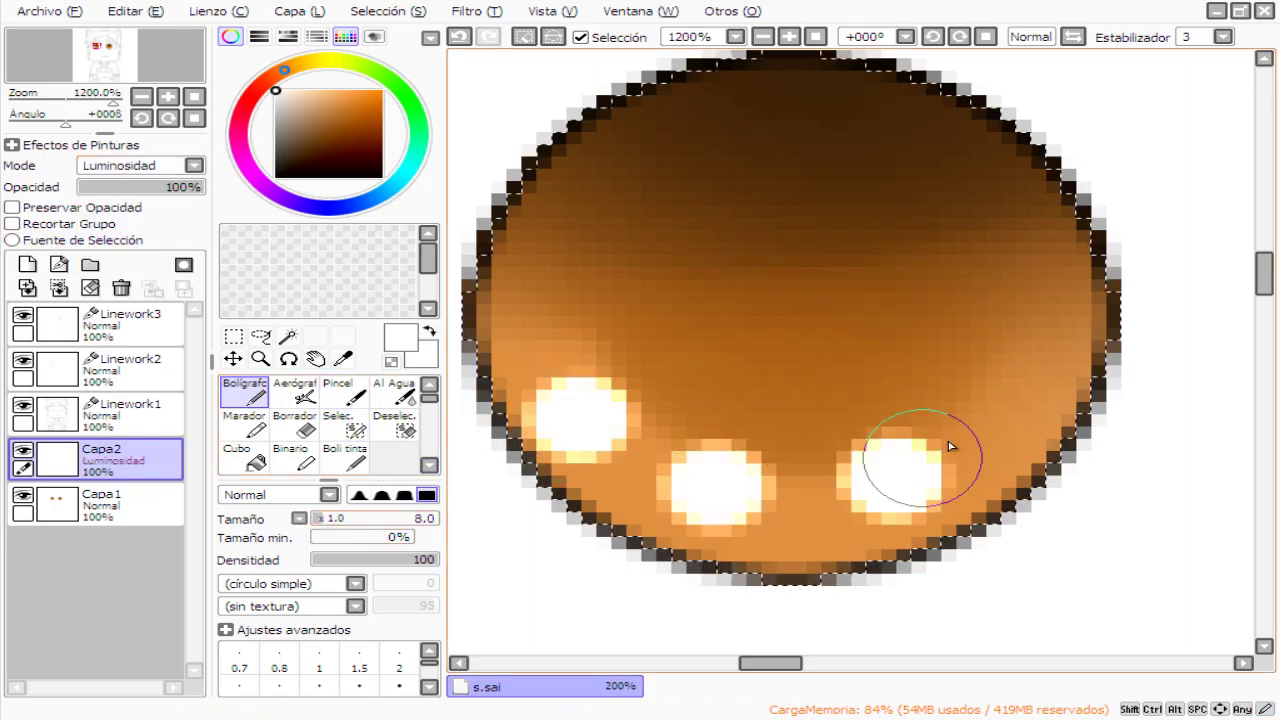
pyautogui.click(1015, 367)
# Place four matching white highlight dots of size 8 along the lower part of the right iris.
pyautogui.scroll(-5, 1025, 390)
pyautogui.scroll(5, 905, 210)
pyautogui.click(1088, 150)
pyautogui.click(937, 266)
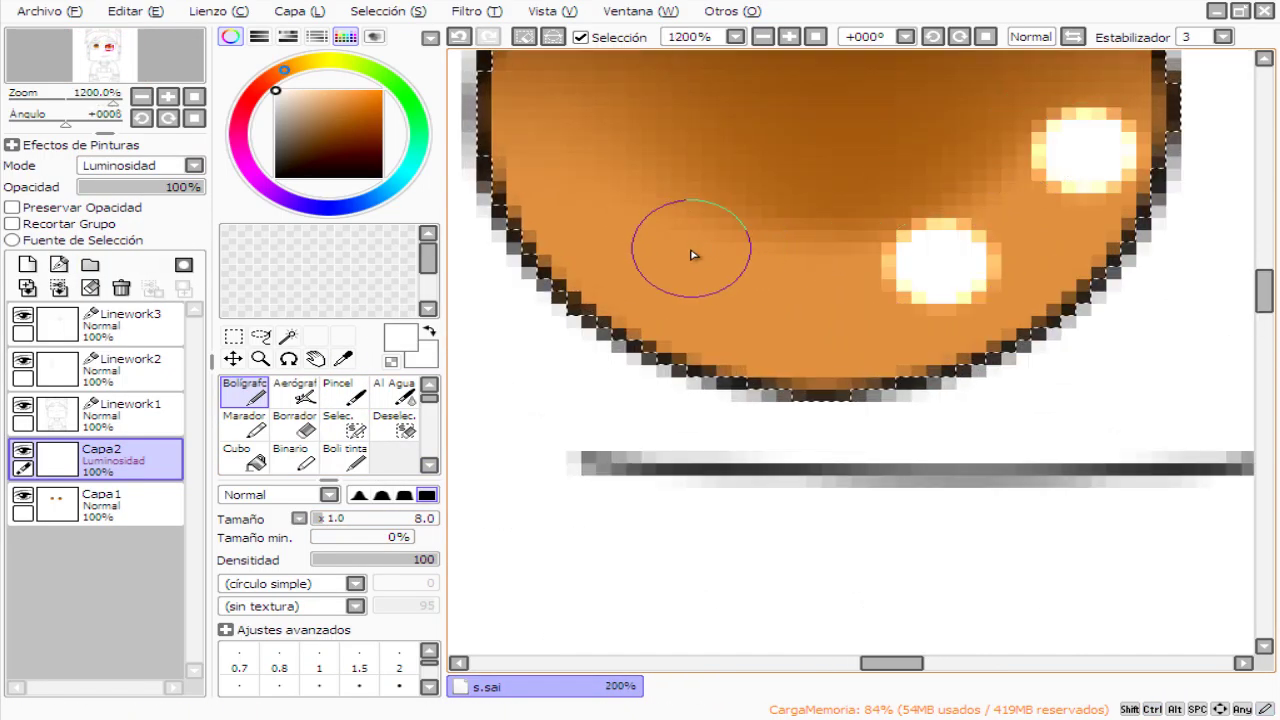
pyautogui.click(680, 257)
pyautogui.scroll(-8, 560, 477)
pyautogui.scroll(-3, 330, 420)
# Soften the white highlight dots in both irises with the blur brush at size 12 and density 81.
pyautogui.click(393, 455)
pyautogui.scroll(10, 1049, 406)
pyautogui.scroll(-4, 850, 380)
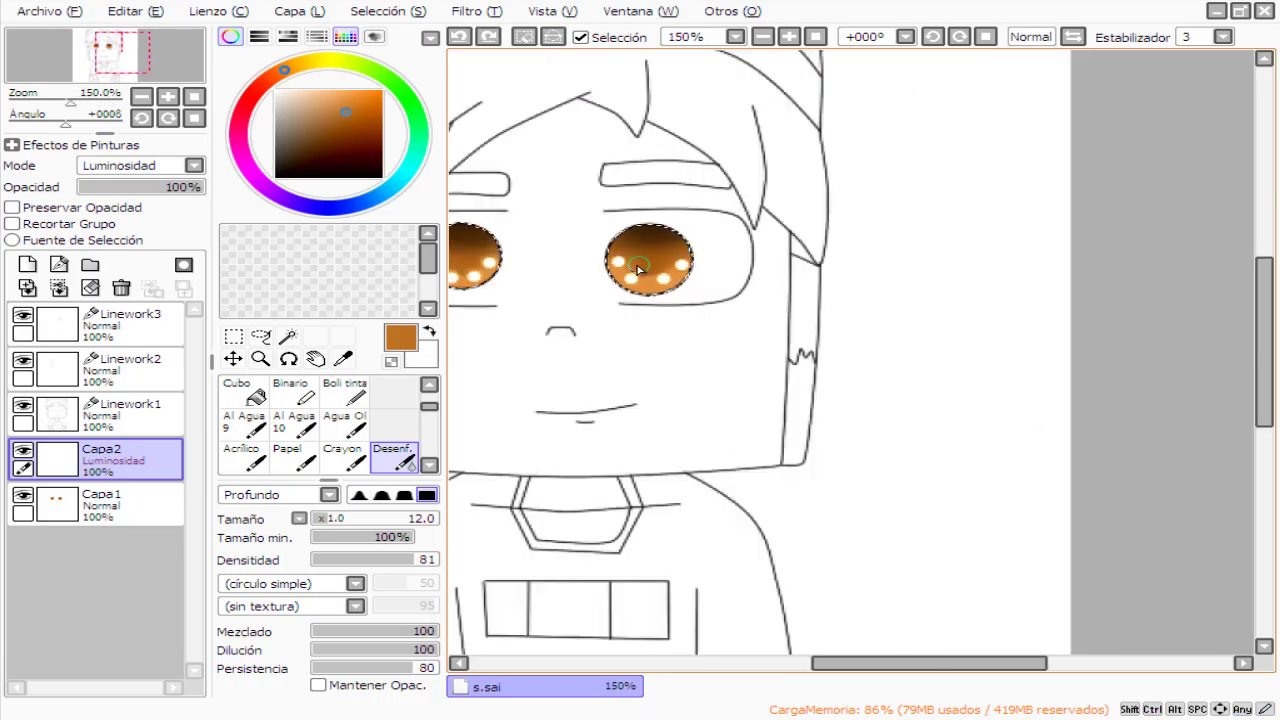
pyautogui.scroll(3, 614, 327)
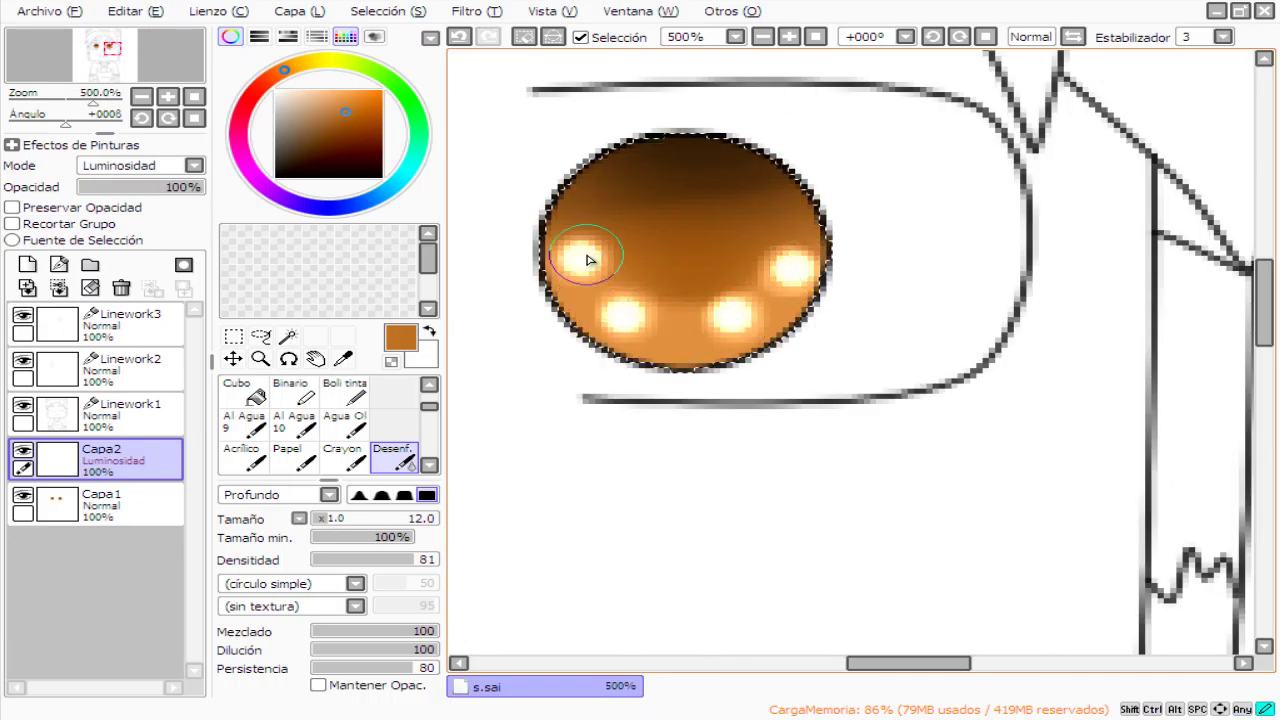
pyautogui.scroll(-5, 588, 260)
pyautogui.scroll(5, 766, 200)
pyautogui.scroll(-3, 914, 137)
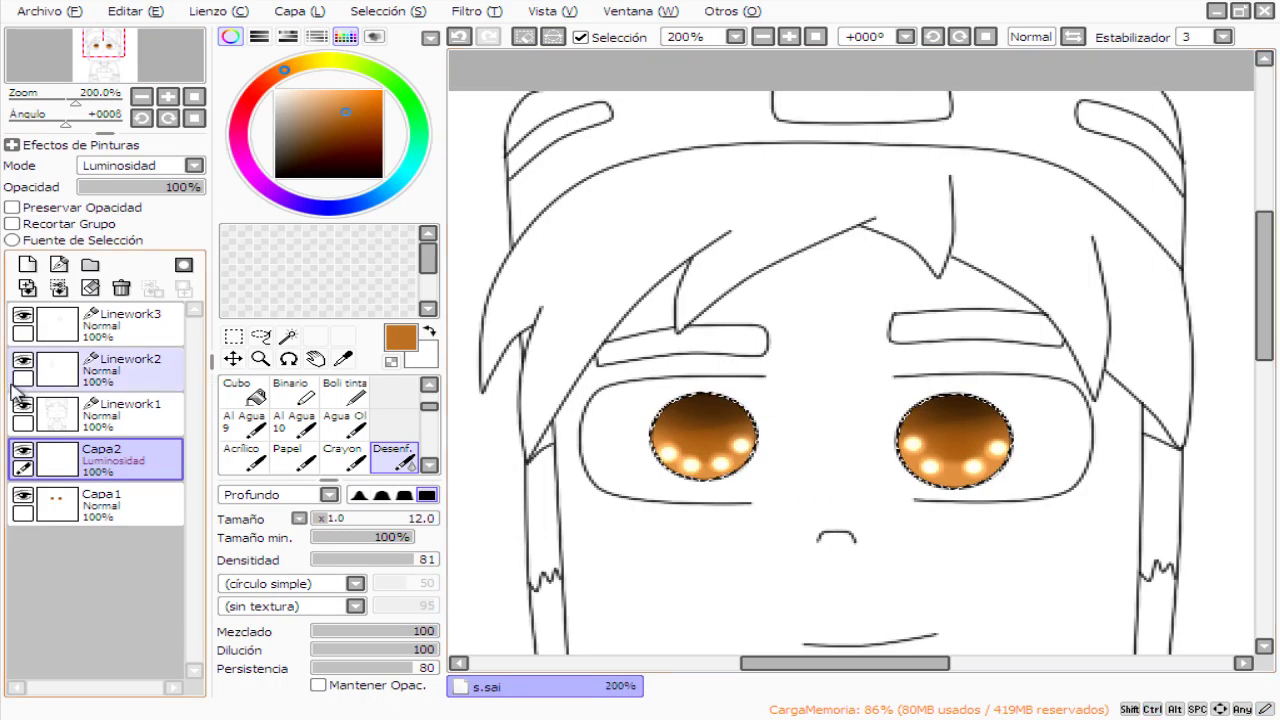
# Set the opacity of the highlight layer Capa2 to 75%.
pyautogui.moveTo(200, 187); pyautogui.dragTo(148, 196)
pyautogui.press('-')
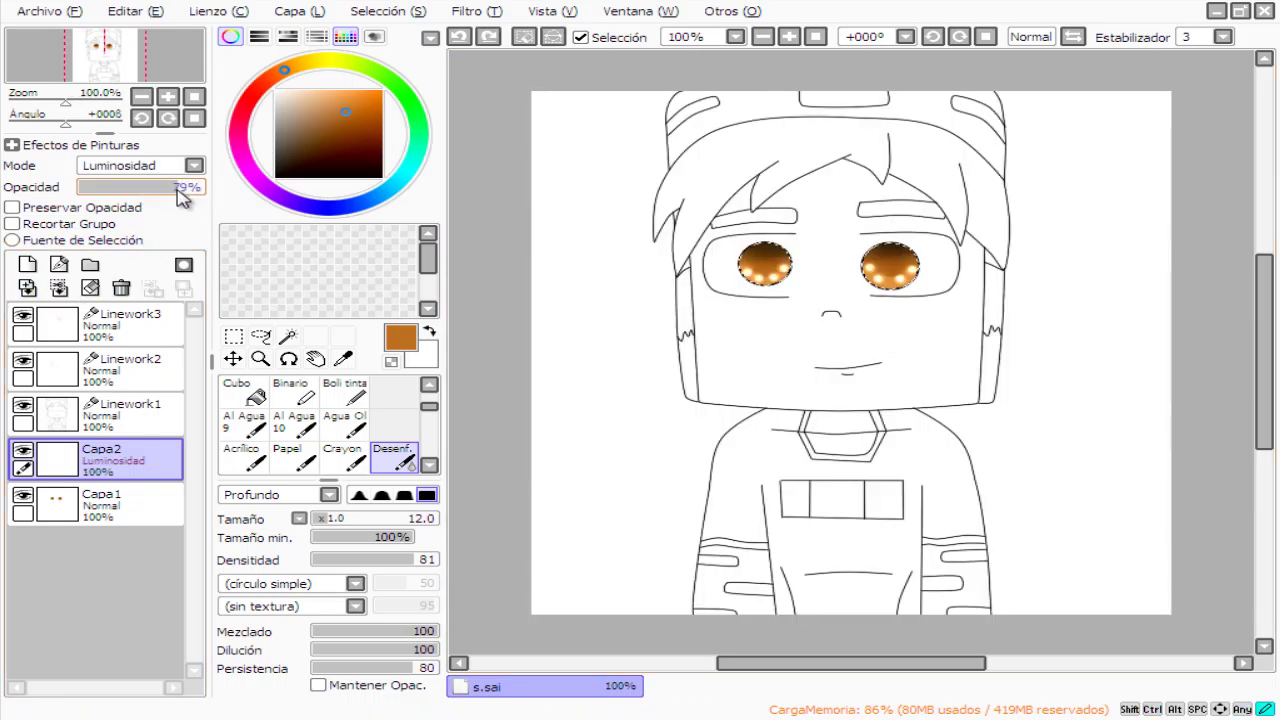
pyautogui.scroll(1, 805, 320)
pyautogui.click(100, 502)
pyautogui.click(100, 458)
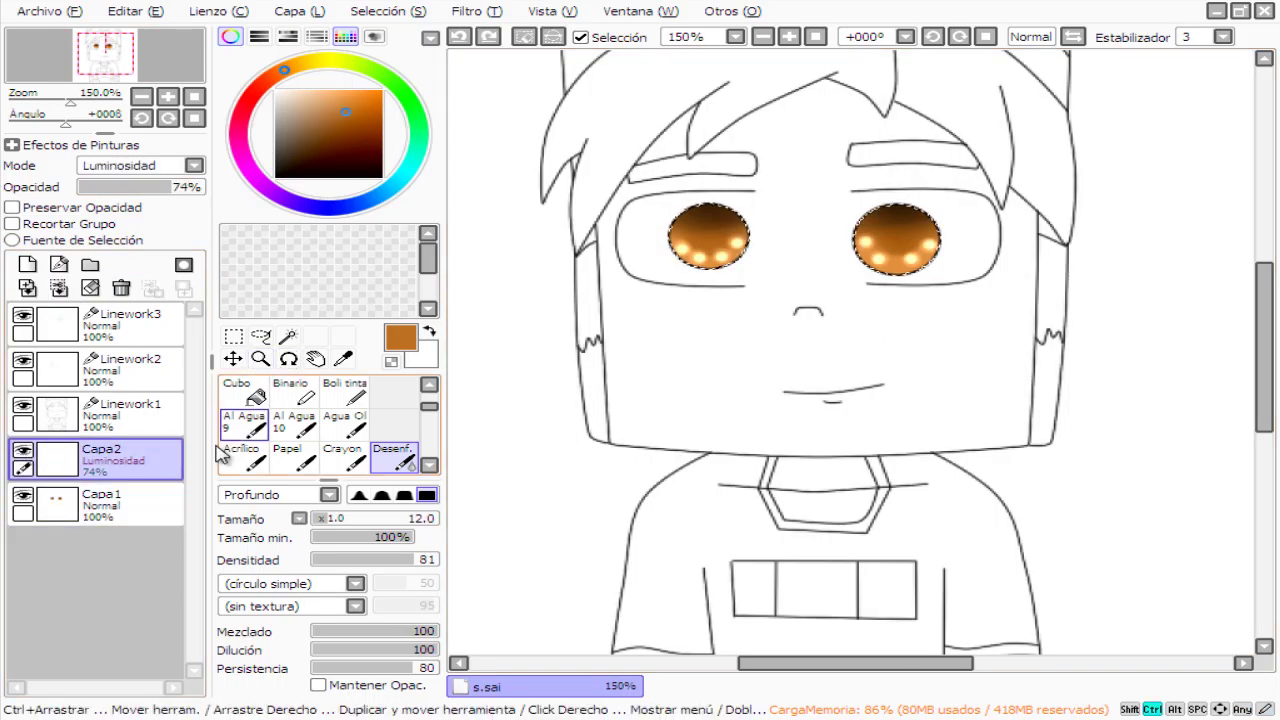
pyautogui.hotkey('ctrl', 'z')
# On layer Capa1, smooth the dark gradients of both irises with the blur brush at density 32.
pyautogui.click(100, 502)
pyautogui.scroll(5, 790, 330)
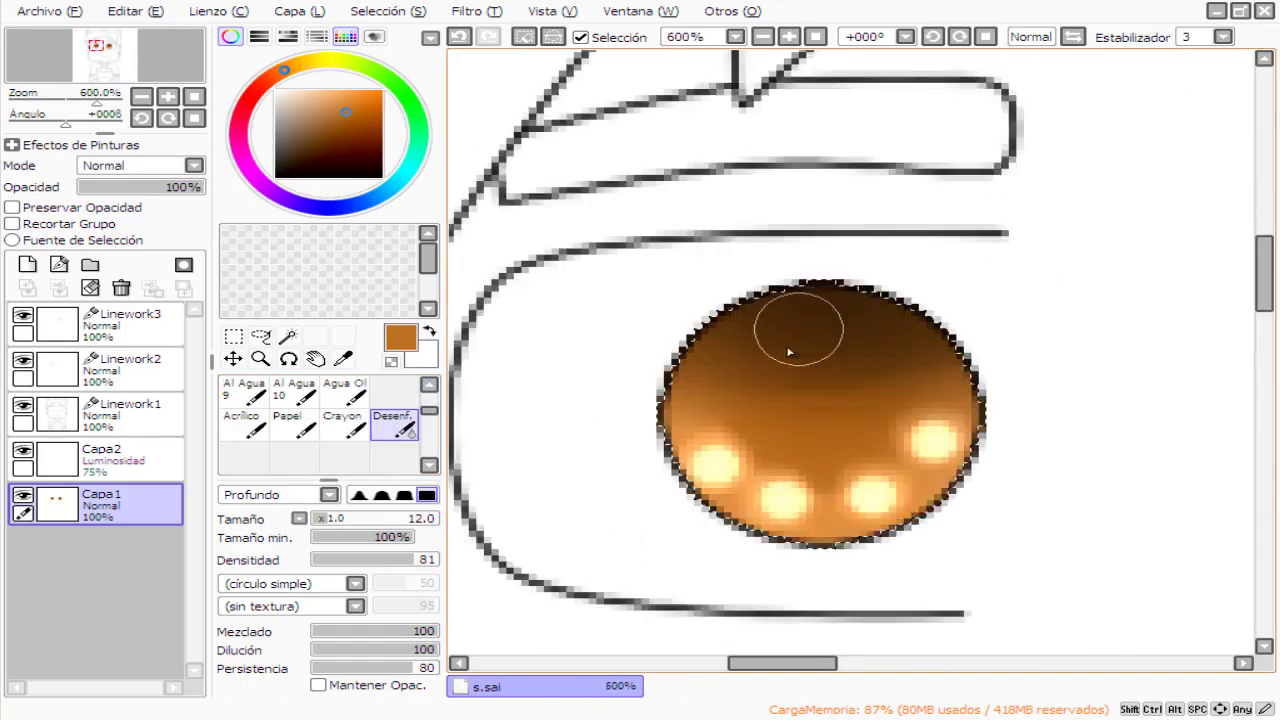
pyautogui.click(363, 560)
pyautogui.scroll(-3, 736, 373)
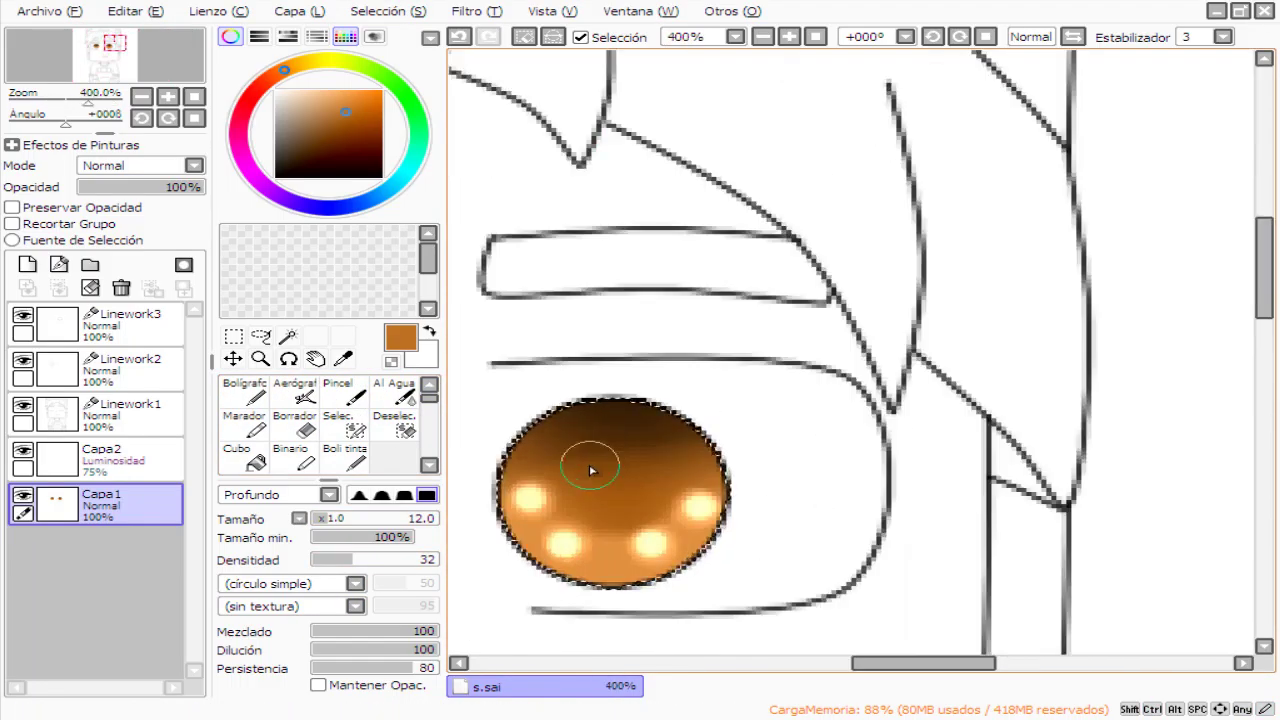
pyautogui.scroll(3, 586, 457)
pyautogui.scroll(-5, 700, 400)
pyautogui.scroll(4, 1054, 189)
# Add a new layer above Capa2 and paint one large white highlight of size 15 near the top of each iris.
pyautogui.click(100, 458)
pyautogui.click(243, 390)
pyautogui.scroll(2, 1000, 180)
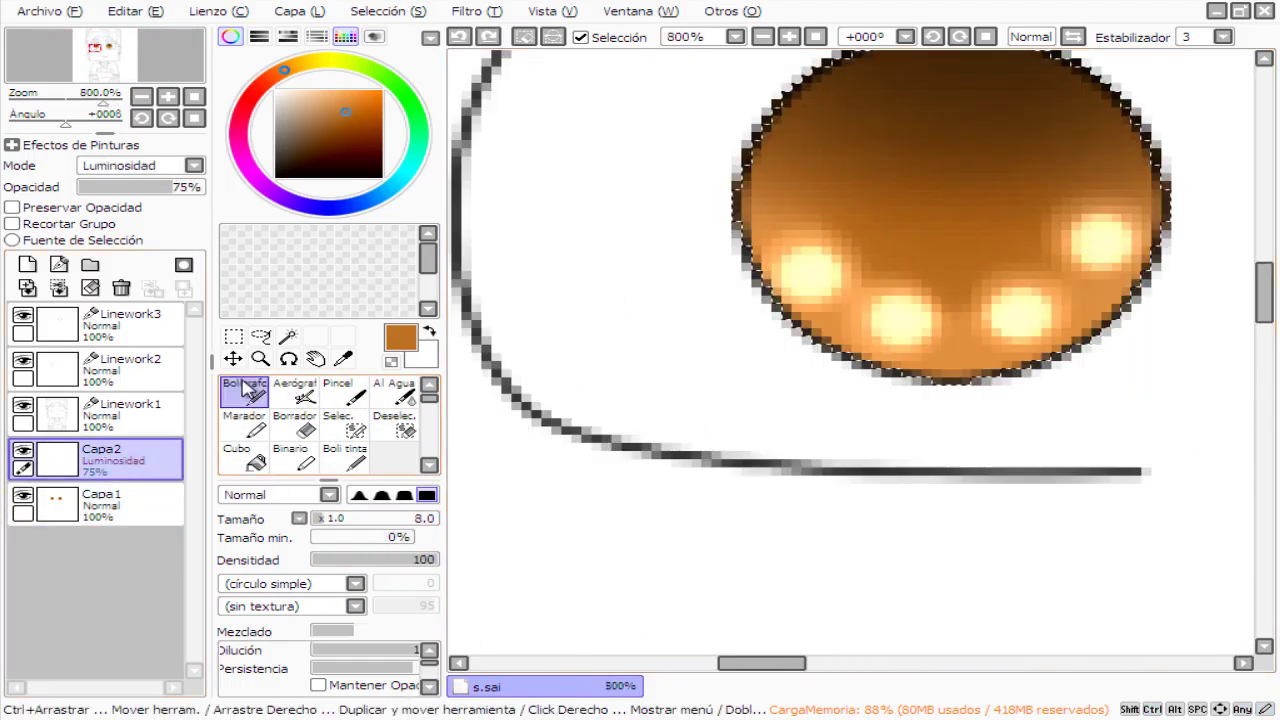
pyautogui.scroll(-3, 1000, 180)
pyautogui.scroll(1, 1000, 170)
pyautogui.scroll(-5, 1000, 170)
pyautogui.click(27, 264)
pyautogui.scroll(5, 794, 249)
pyautogui.scroll(3, 886, 357)
pyautogui.scroll(-7, 1117, 320)
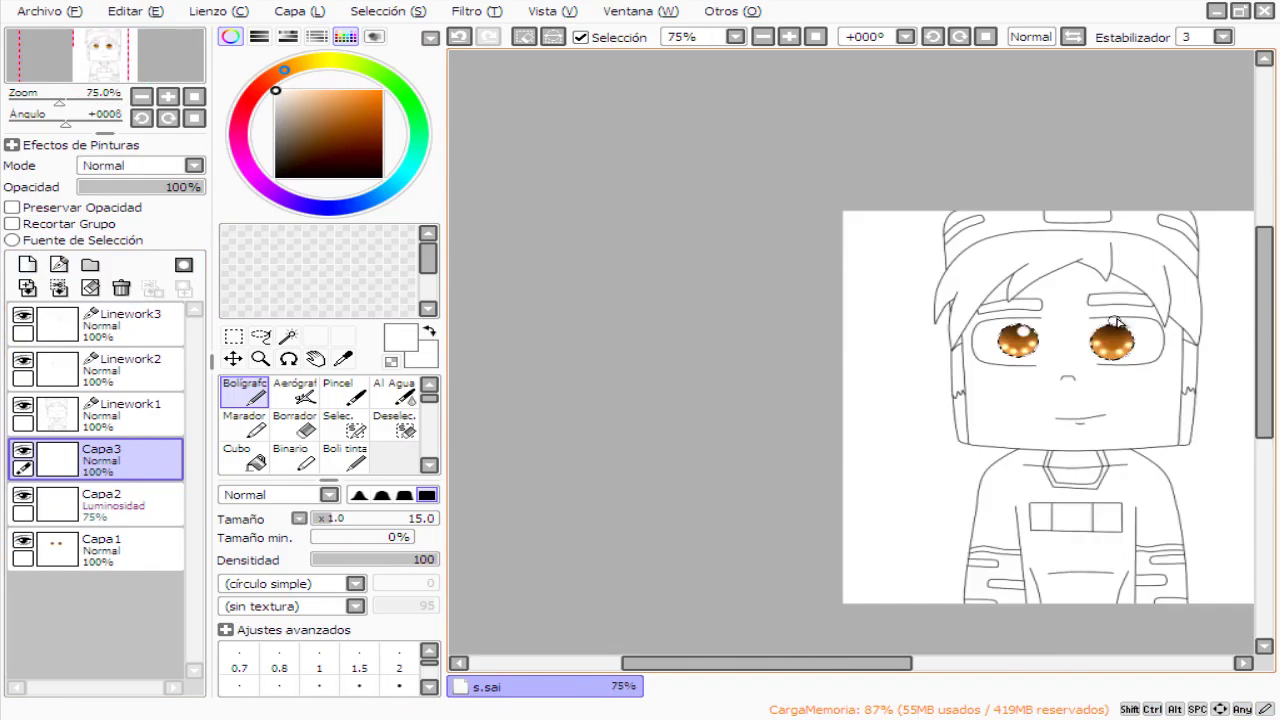
pyautogui.scroll(2, 1117, 320)
pyautogui.scroll(2, 1117, 320)
# Set the blending mode of the large highlights' layer to Luminosidad and clear the selection.
pyautogui.click(140, 165)
pyautogui.click(130, 242)
pyautogui.scroll(-3, 808, 509)
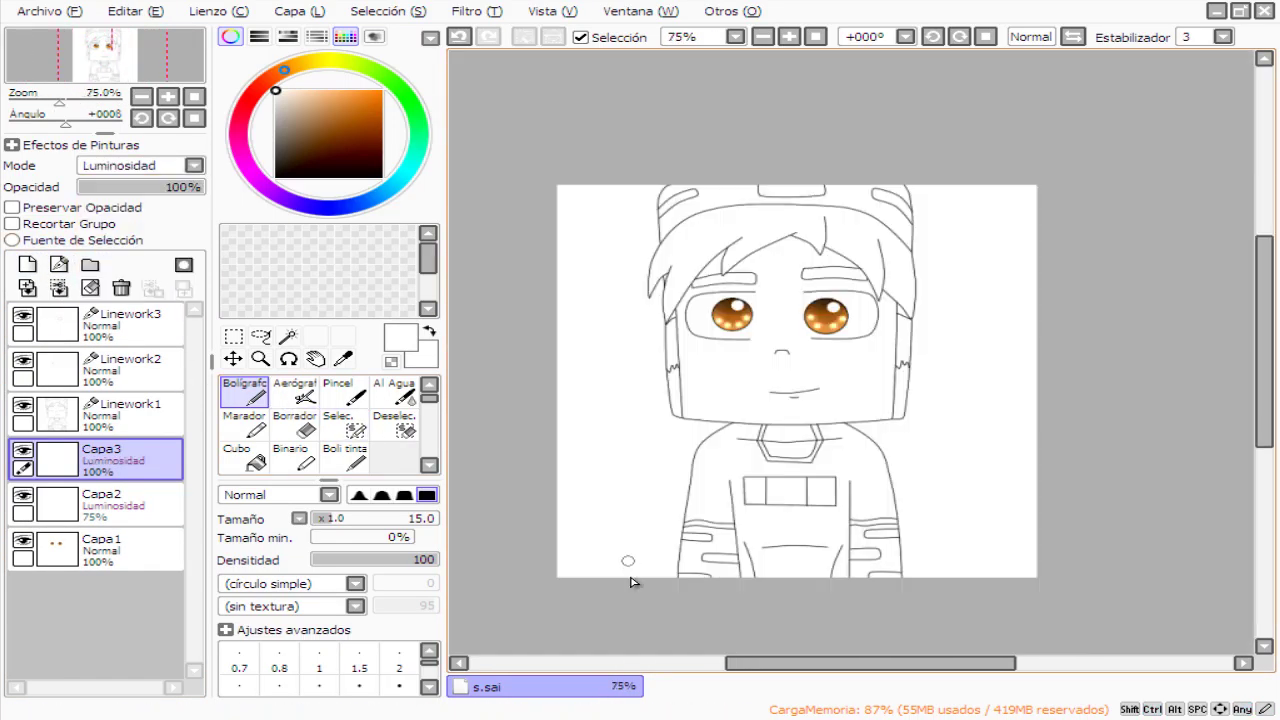
pyautogui.scroll(1, 631, 582)
# Select all the hair areas on the Linework1 layer with the magic wand.
pyautogui.click(100, 548)
pyautogui.click(110, 412)
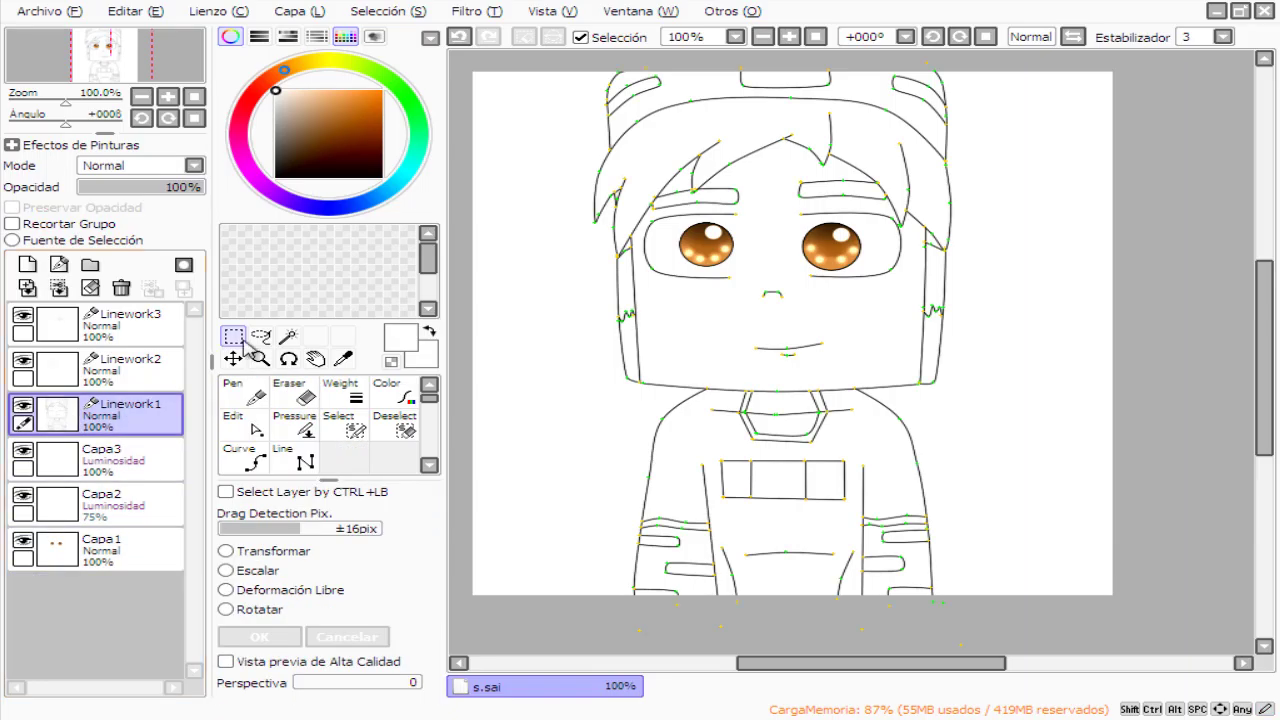
pyautogui.click(288, 336)
pyautogui.click(760, 140)
pyautogui.moveTo(370, 700)
pyautogui.scroll(8, 560, 352)
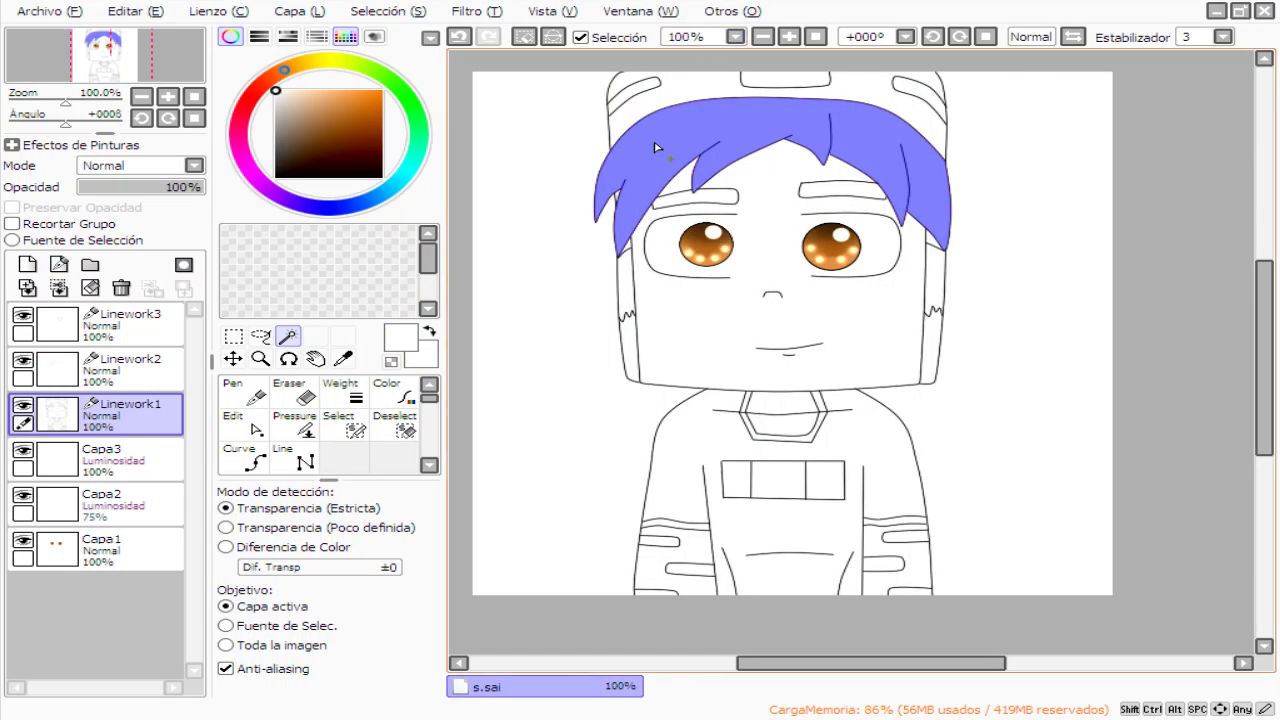
pyautogui.click(685, 215)
pyautogui.scroll(-6, 751, 283)
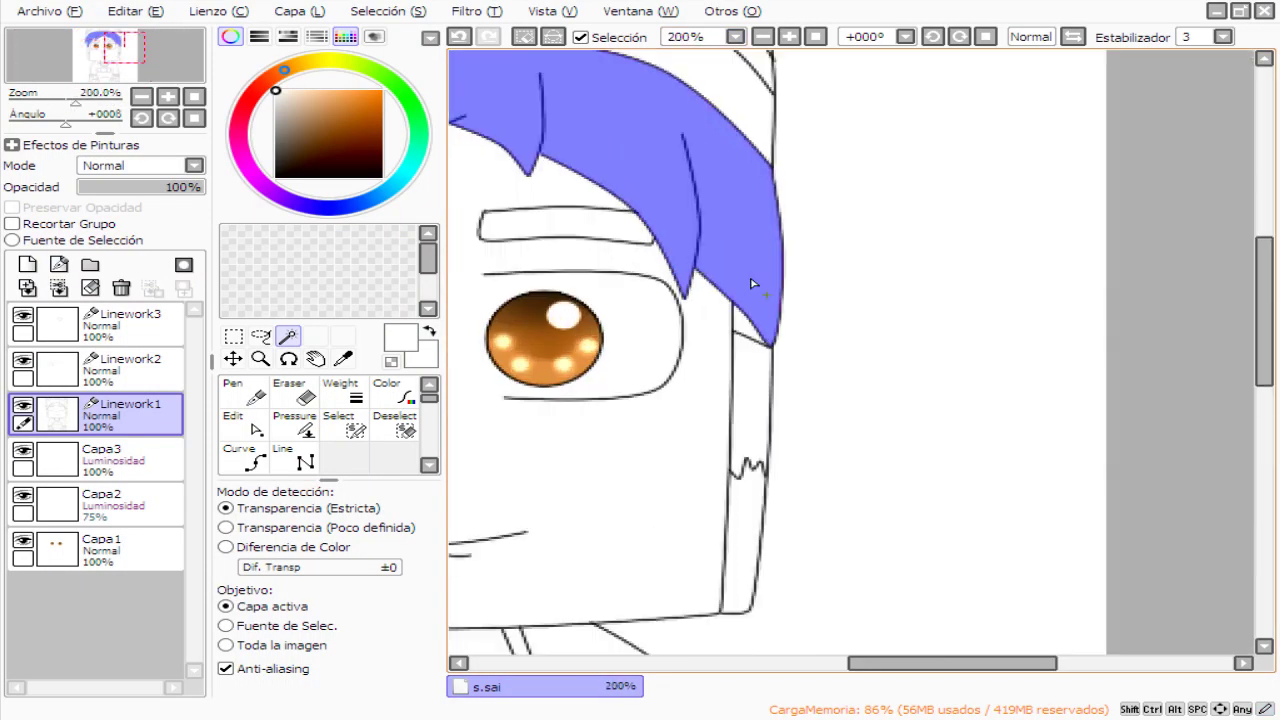
pyautogui.scroll(4, 866, 378)
pyautogui.click(911, 418)
pyautogui.scroll(-5, 911, 418)
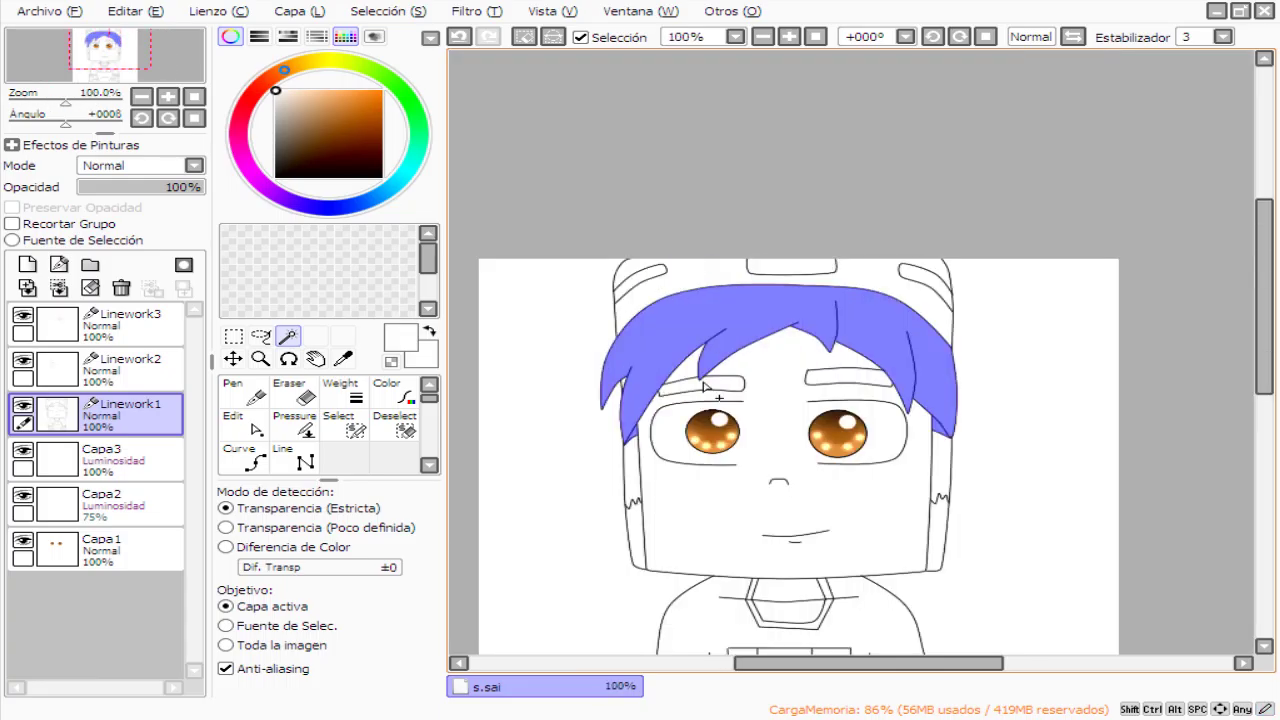
# Fill the selected hair with brown on layer Capa1 using the bucket tool.
pyautogui.click(100, 548)
pyautogui.click(236, 456)
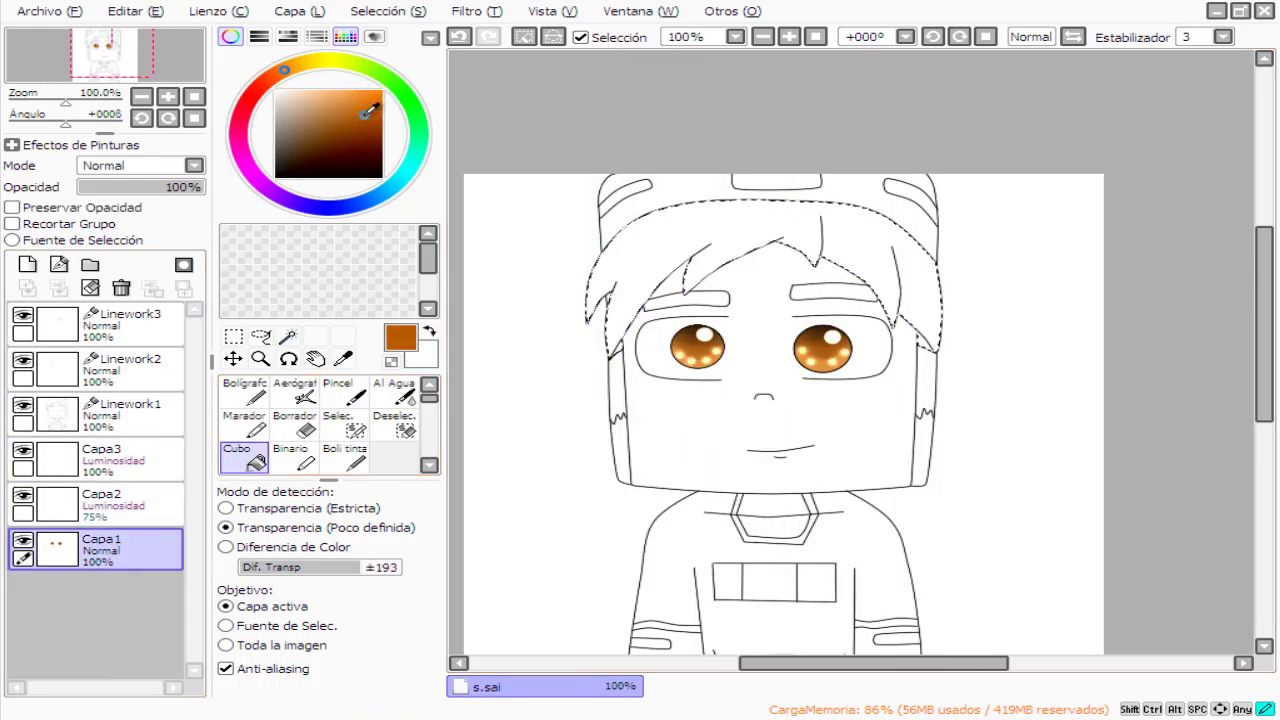
pyautogui.click(760, 222)
pyautogui.scroll(-1, 760, 222)
pyautogui.scroll(3, 800, 250)
pyautogui.click(358, 132)
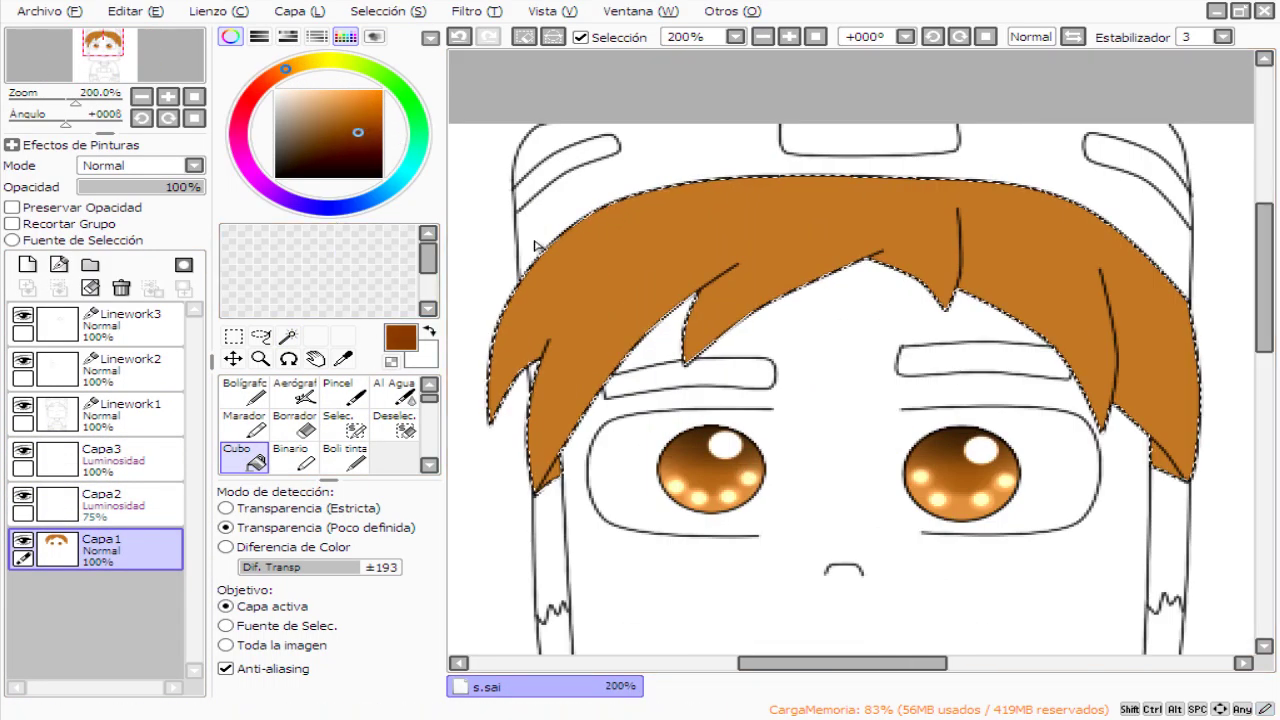
pyautogui.click(897, 152)
pyautogui.scroll(-1, 897, 152)
pyautogui.scroll(1, 897, 152)
# Refill the hair with a darker brown and paint a very dark brown shadow over its left-hand strands.
pyautogui.click(364, 146)
pyautogui.press('n')
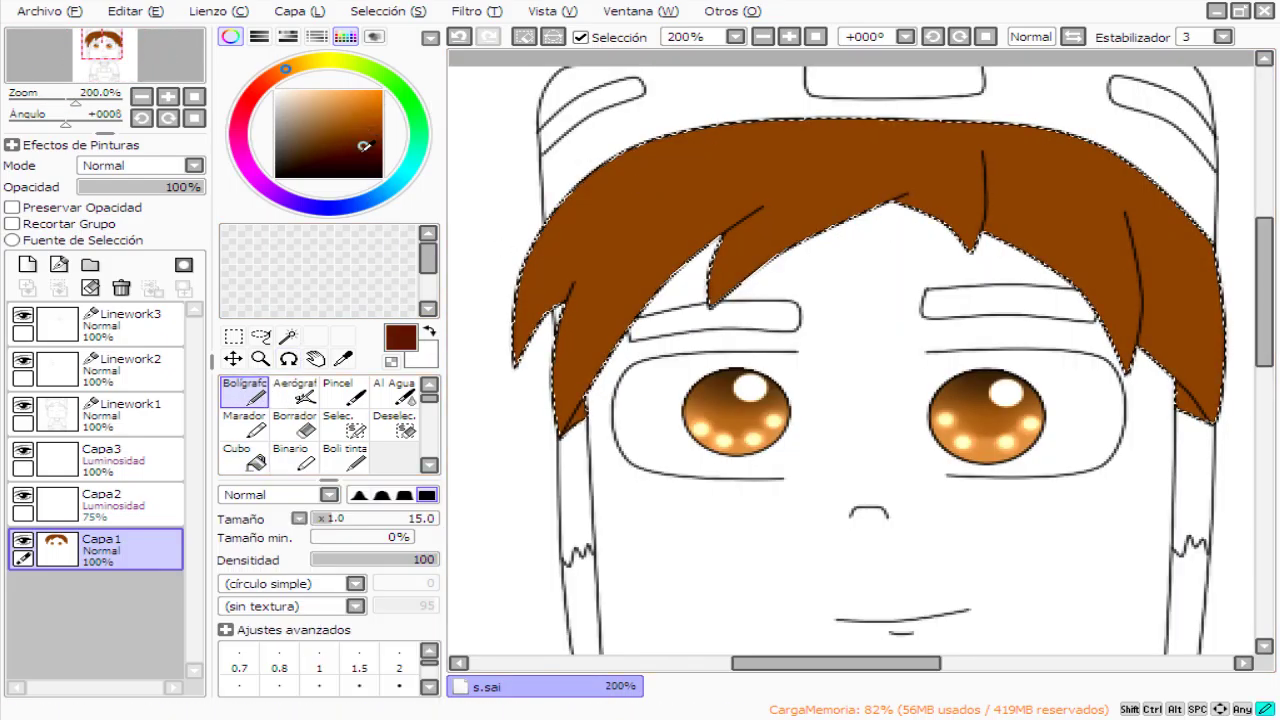
pyautogui.hotkey('ctrl', 'z')
pyautogui.moveTo(598, 172); pyautogui.dragTo(503, 361)
pyautogui.press('b')
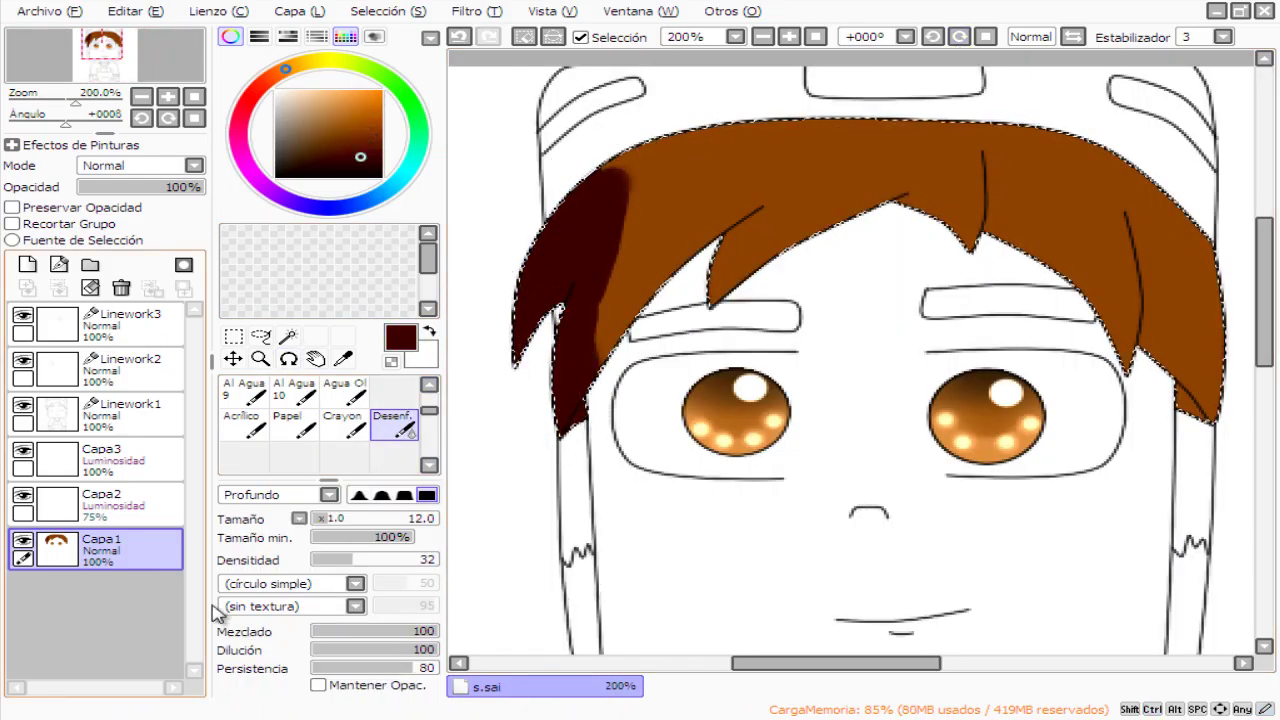
# Blend the dark shadow into the left-hand hair strands with the Desenf. brush at size 56.
pyautogui.moveTo(620, 175)
pyautogui.mouseDown()
pyautogui.moveTo(591, 329)
pyautogui.moveTo(506, 390)
pyautogui.mouseUp()
pyautogui.scroll(1, 478, 168)
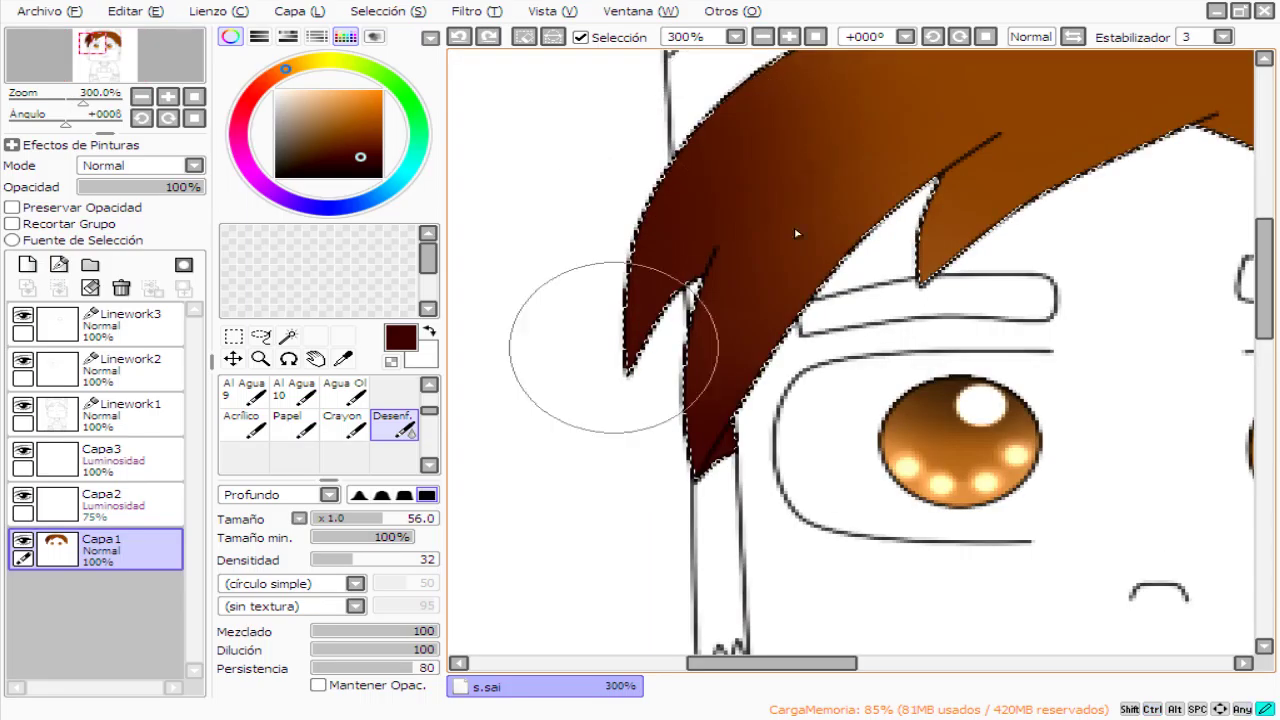
pyautogui.scroll(1, 867, 226)
pyautogui.scroll(-7, 1268, 292)
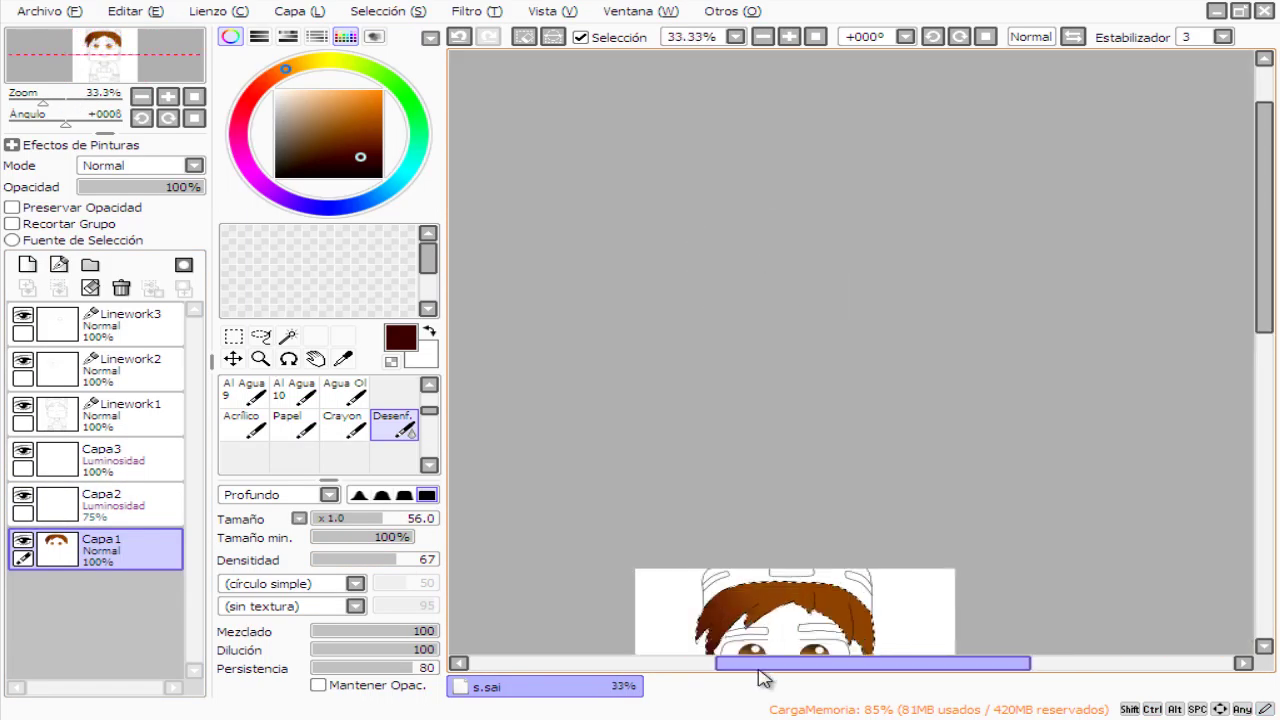
# Add dark brown shadows around the inner strand lines of the fringe and soften them with the Desenf. brush.
pyautogui.scroll(3, 977, 491)
pyautogui.click(244, 390)
pyautogui.scroll(2, 859, 154)
pyautogui.moveTo(851, 95)
pyautogui.mouseDown()
pyautogui.moveTo(859, 154)
pyautogui.moveTo(725, 190)
pyautogui.mouseUp()
pyautogui.click(395, 425)
pyautogui.hotkey('ctrl', 'z')
pyautogui.scroll(-1, 758, 268)
pyautogui.scroll(2, 320, 420)
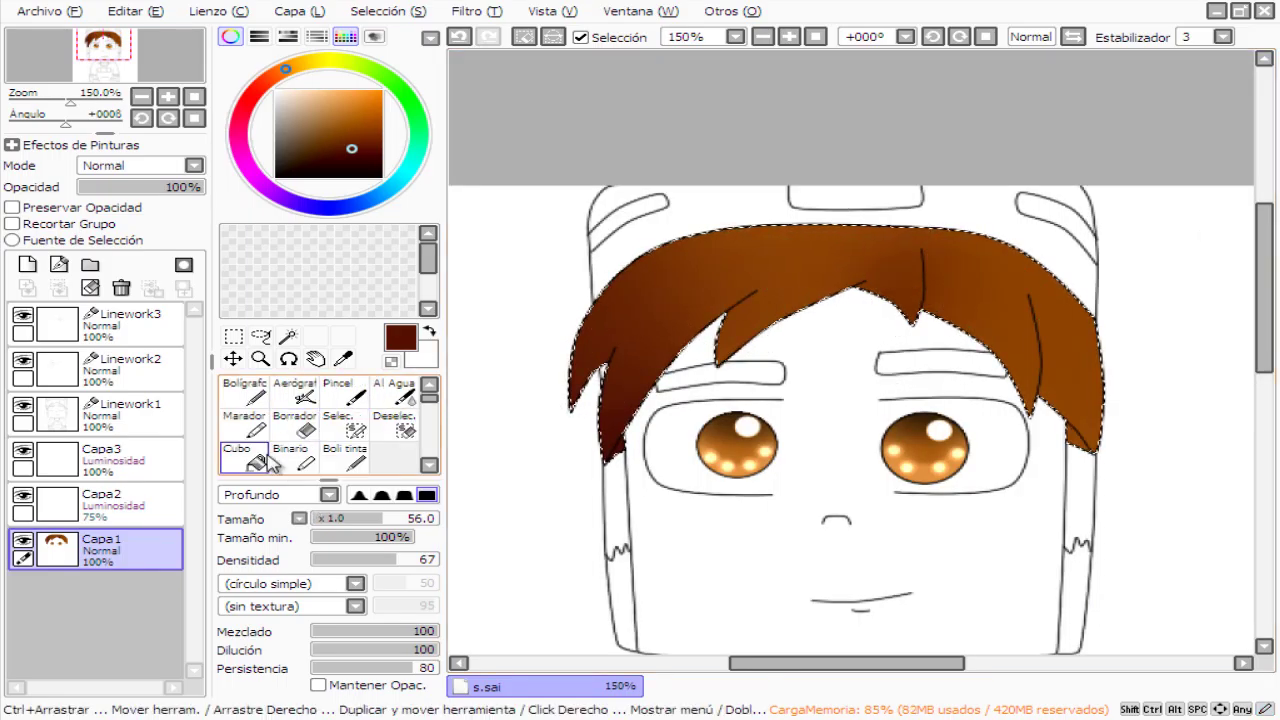
# Paint a dark shadow across the upper hair, blend it with Desenf. at density 26, and clear the selection.
pyautogui.click(244, 390)
pyautogui.moveTo(560, 311); pyautogui.dragTo(1045, 258)
pyautogui.press('b')
pyautogui.hotkey('ctrl', 'z')
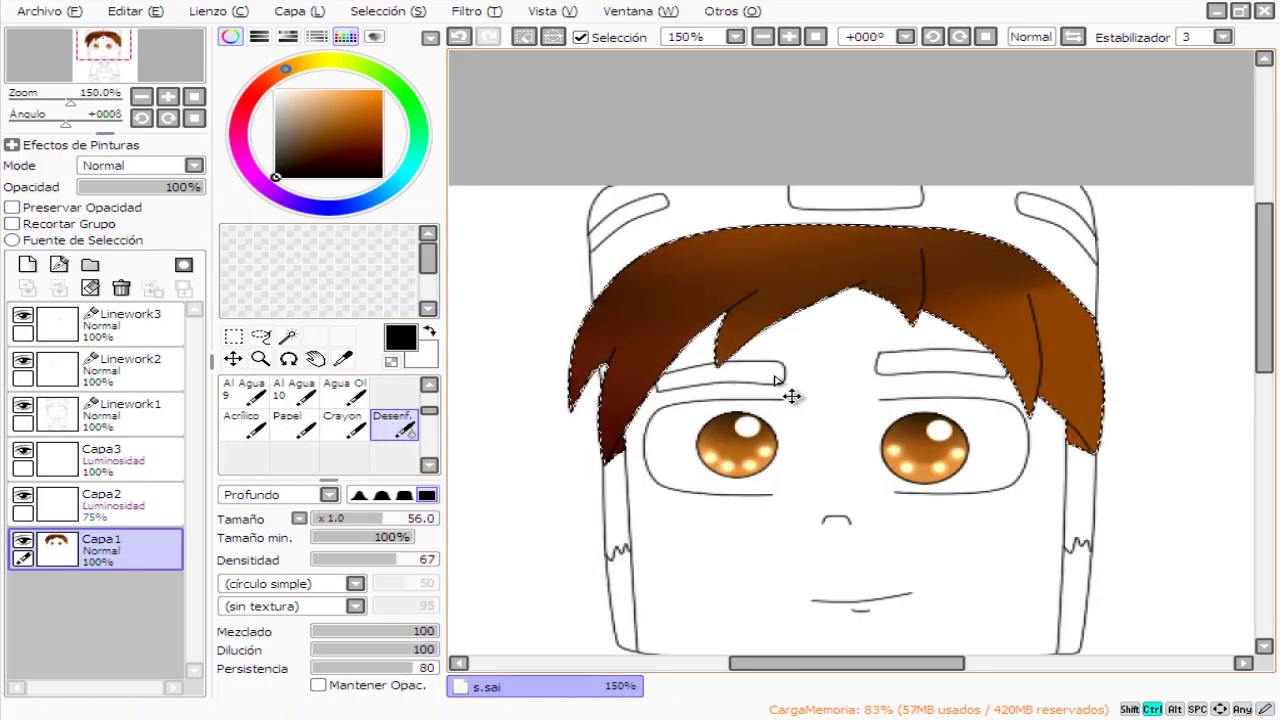
pyautogui.hotkey('ctrl', 'y')
pyautogui.hotkey('ctrl', 'y')
pyautogui.hotkey('ctrl', 'y')
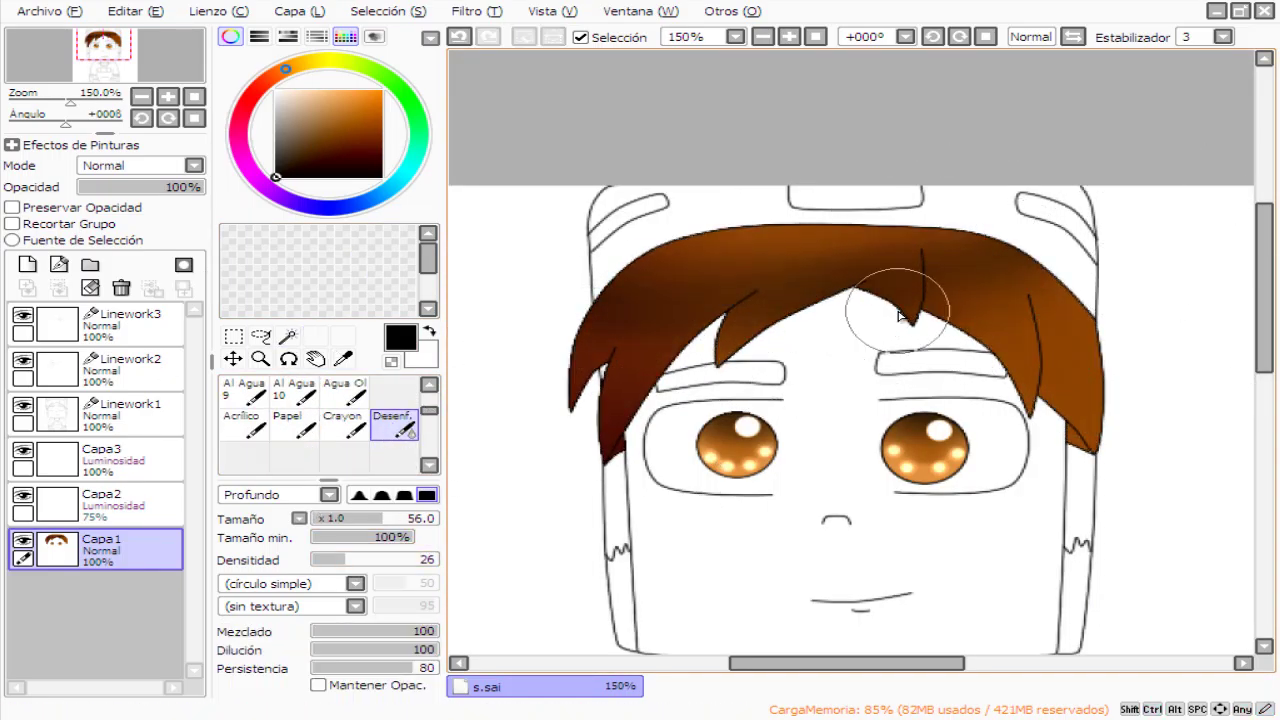
pyautogui.scroll(-1, 899, 316)
pyautogui.hotkey('ctrl', 'd')
pyautogui.scroll(1, 914, 196)
pyautogui.scroll(-2, 914, 196)
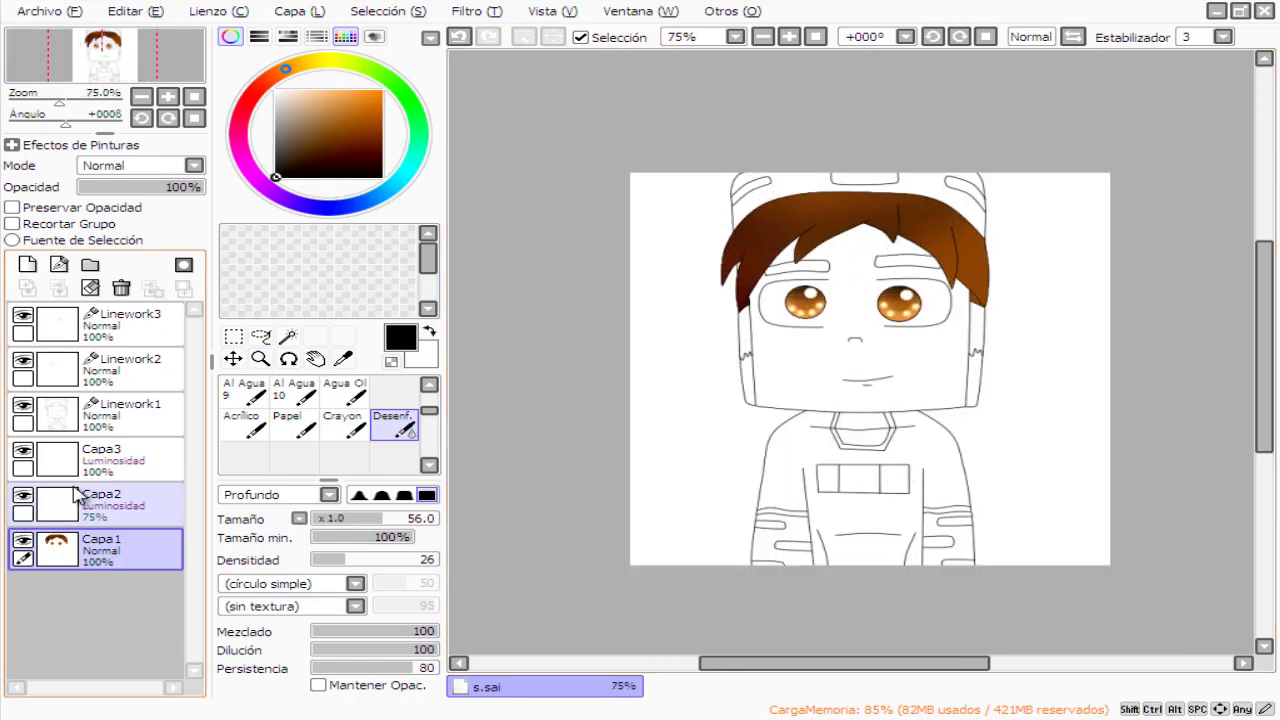
# Select the helmet and its two lower side pieces on Linework1 and fill them with orange on Capa1.
pyautogui.keyDown('ctrl'); pyautogui.click(805, 198); pyautogui.keyUp('ctrl')
pyautogui.keyDown('ctrl'); pyautogui.click(805, 198); pyautogui.keyUp('ctrl')
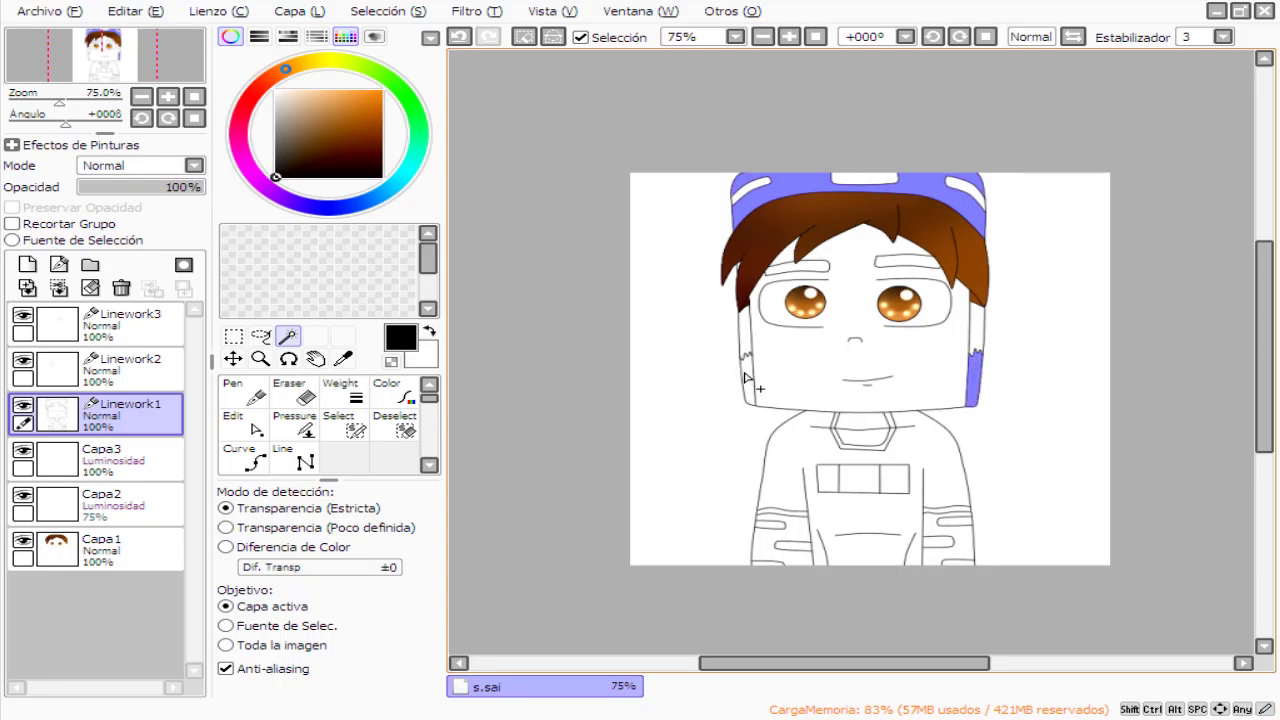
pyautogui.click(100, 548)
pyautogui.click(240, 422)
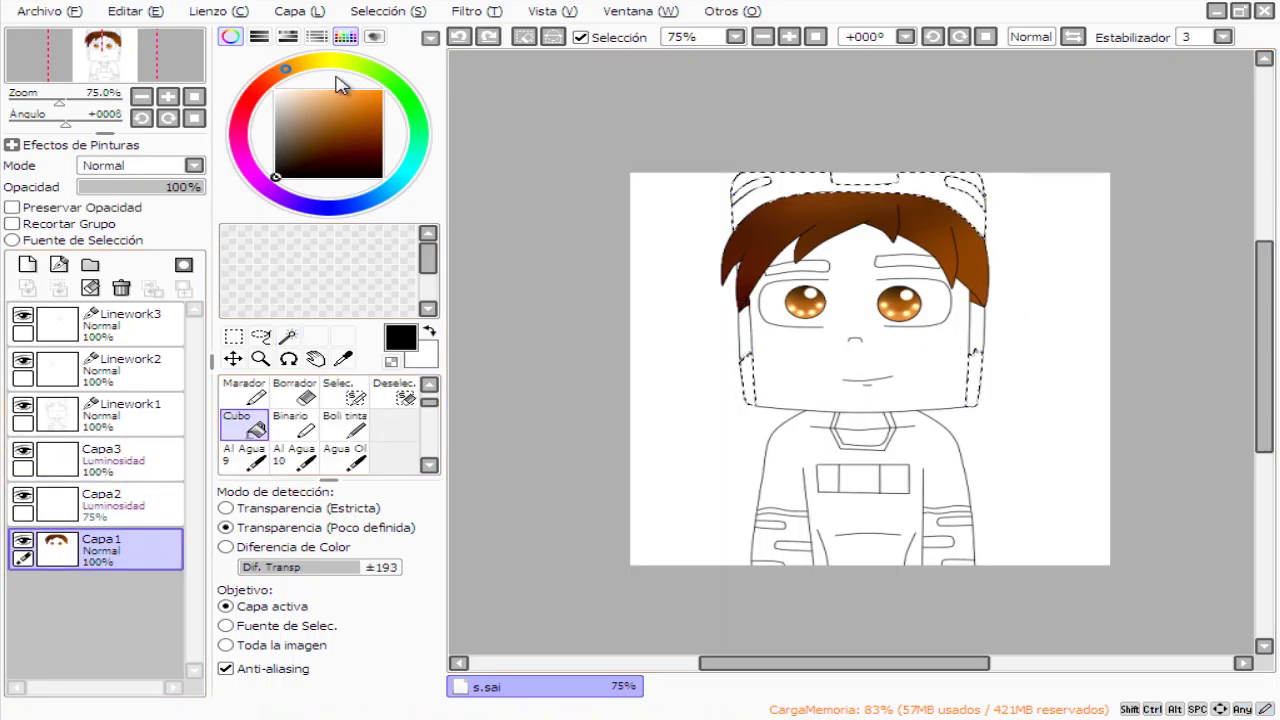
pyautogui.click(273, 76)
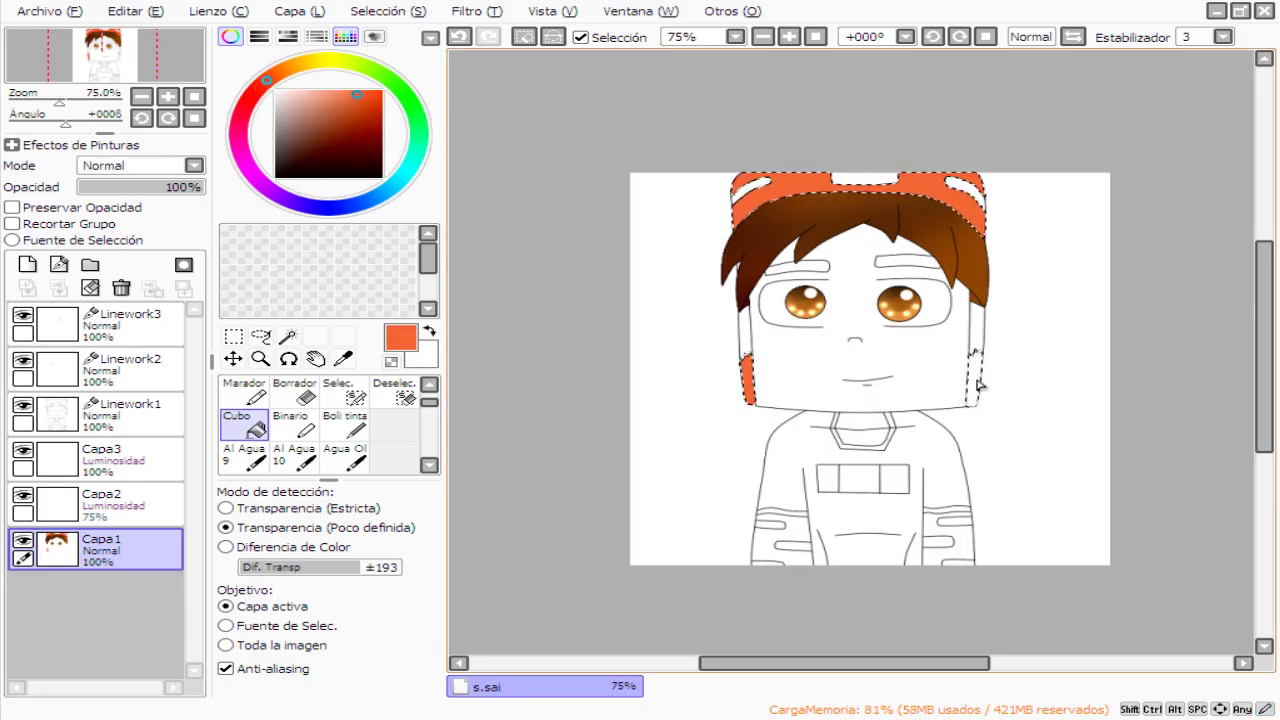
pyautogui.click(978, 388)
# Begin dark red shading around the helmet's left slot and touch up the selection there with the magic wand on Linework1.
pyautogui.press('n')
pyautogui.click(372, 121)
pyautogui.scroll(4, 774, 400)
pyautogui.click(287, 336)
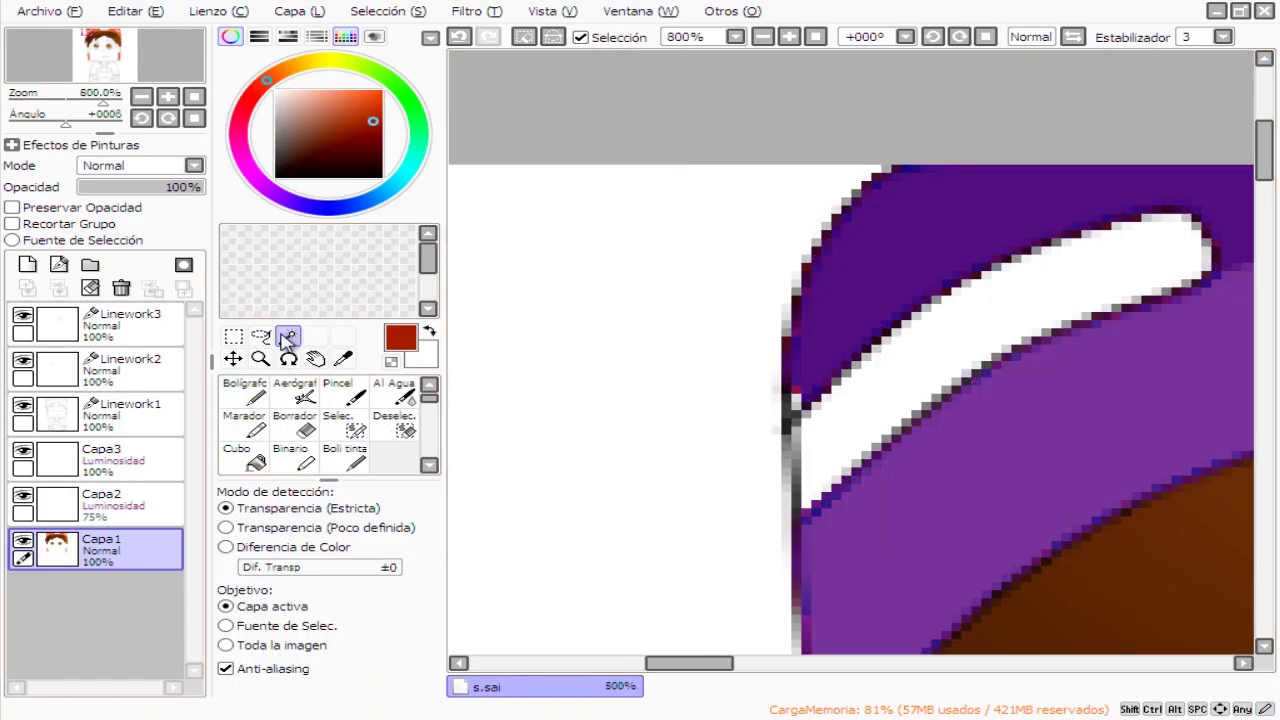
pyautogui.click(100, 410)
pyautogui.scroll(1, 808, 400)
pyautogui.click(100, 548)
# Paint the dark red shadow around the helmet's left slot on Capa1 at size 15 and blend it with Desenf.
pyautogui.press('n')
pyautogui.scroll(-2, 748, 386)
pyautogui.scroll(1, 748, 386)
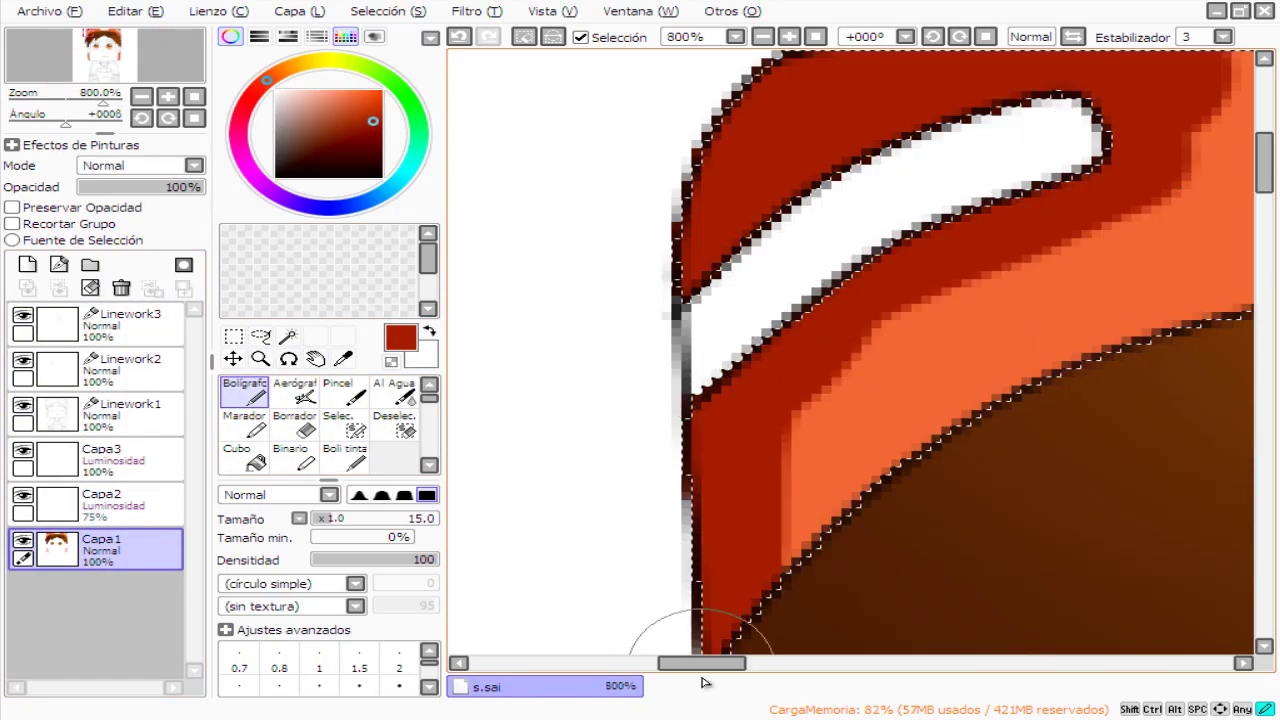
pyautogui.scroll(-2, 330, 420)
pyautogui.click(395, 425)
pyautogui.scroll(-5, 557, 366)
pyautogui.scroll(3, 557, 366)
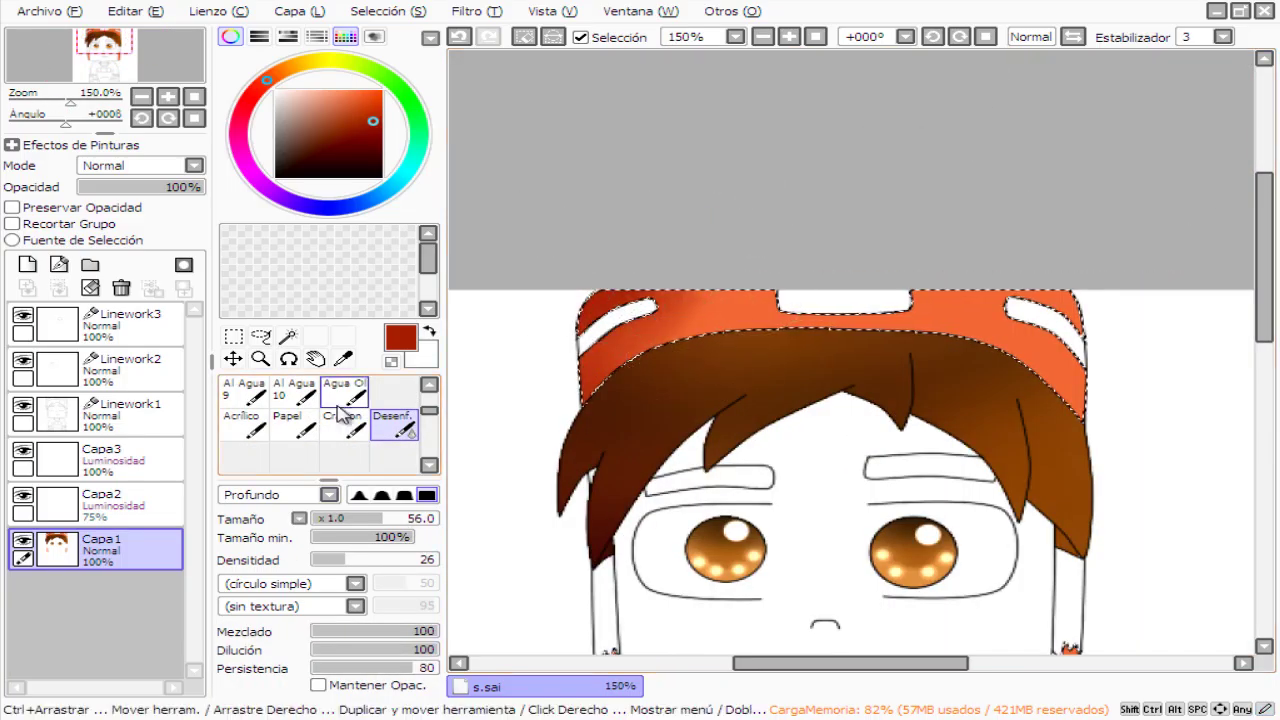
# Paint a dark red shadow around the helmet's central slot and blend it into the orange with Desenf.
pyautogui.press('n')
pyautogui.scroll(-1, 657, 300)
pyautogui.scroll(4, 1086, 214)
pyautogui.scroll(-2, 340, 420)
pyautogui.click(393, 396)
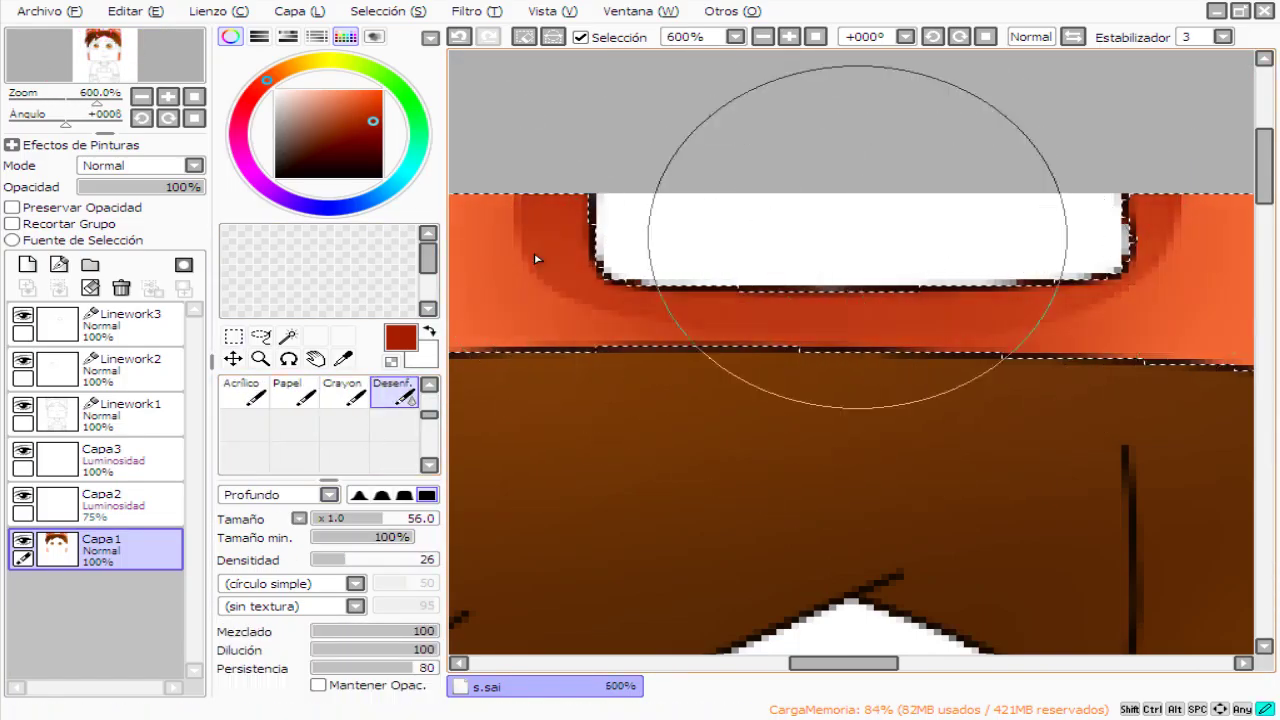
pyautogui.scroll(-8, 536, 259)
pyautogui.scroll(6, 800, 120)
# Paint a dark red shadow around the helmet's right slot and blend it into the orange with Desenf.
pyautogui.press('n')
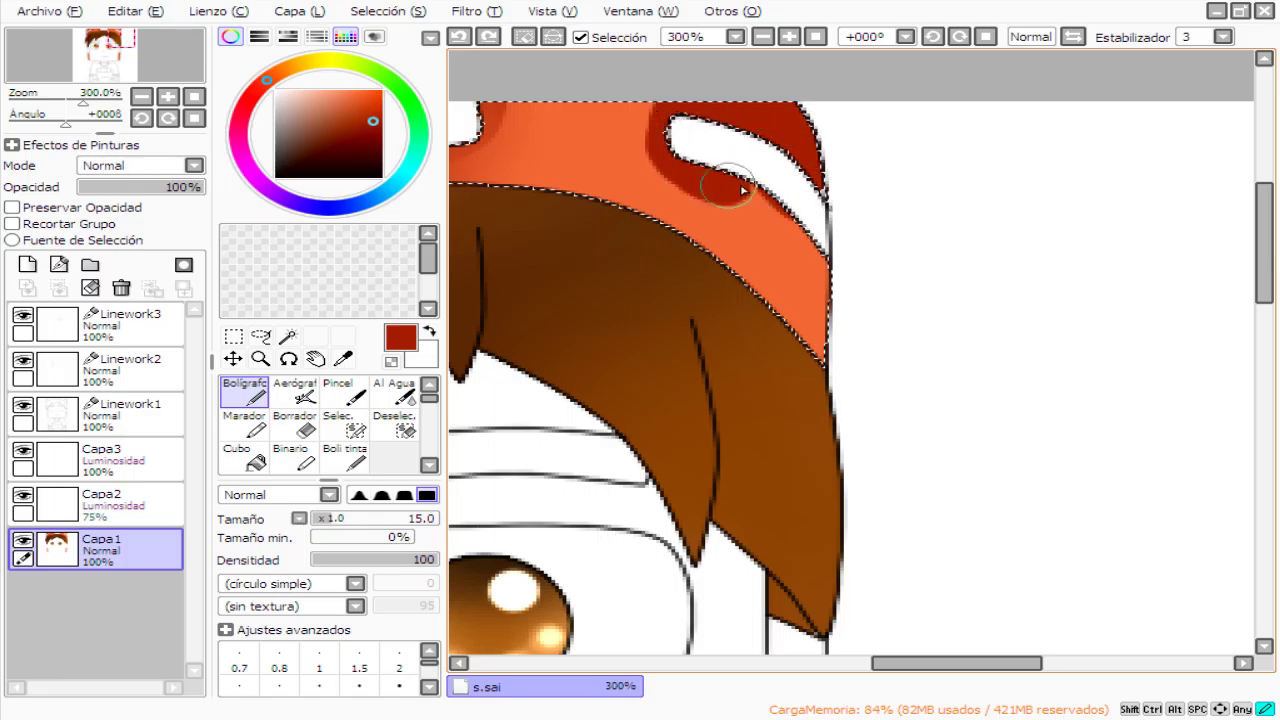
pyautogui.scroll(-2, 386, 428)
pyautogui.click(393, 396)
pyautogui.scroll(-6, 760, 250)
pyautogui.scroll(3, 800, 268)
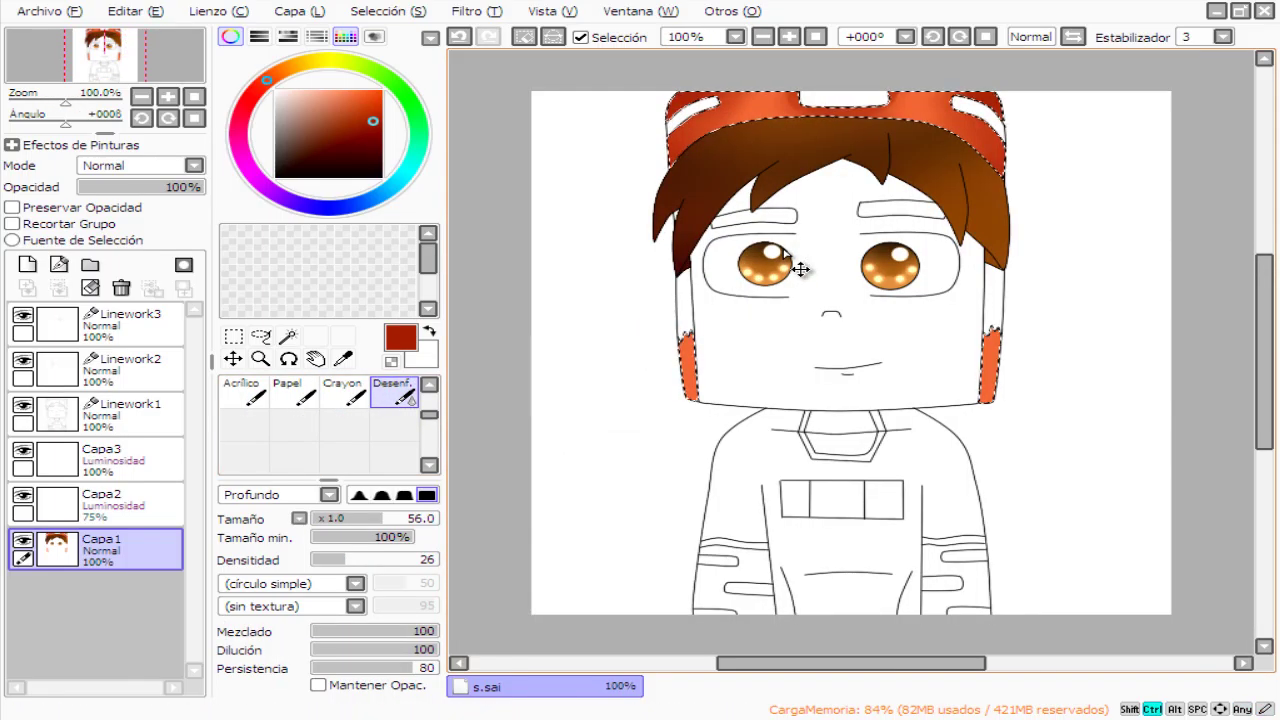
# Shade the two lower side pieces of the helmet with dark red, blend them with Desenf., and clear the selection.
pyautogui.hotkey('ctrl', 'z')
pyautogui.press('n')
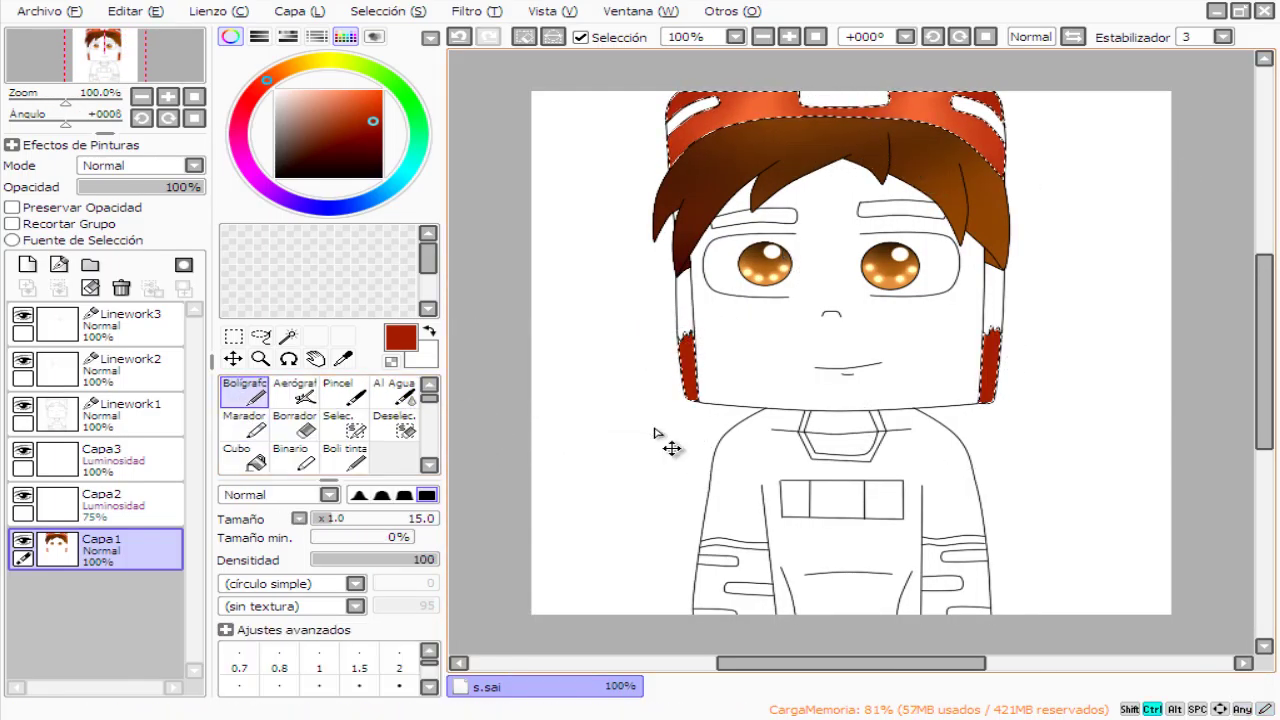
pyautogui.scroll(4, 655, 433)
pyautogui.scroll(-1, 600, 323)
pyautogui.press('b')
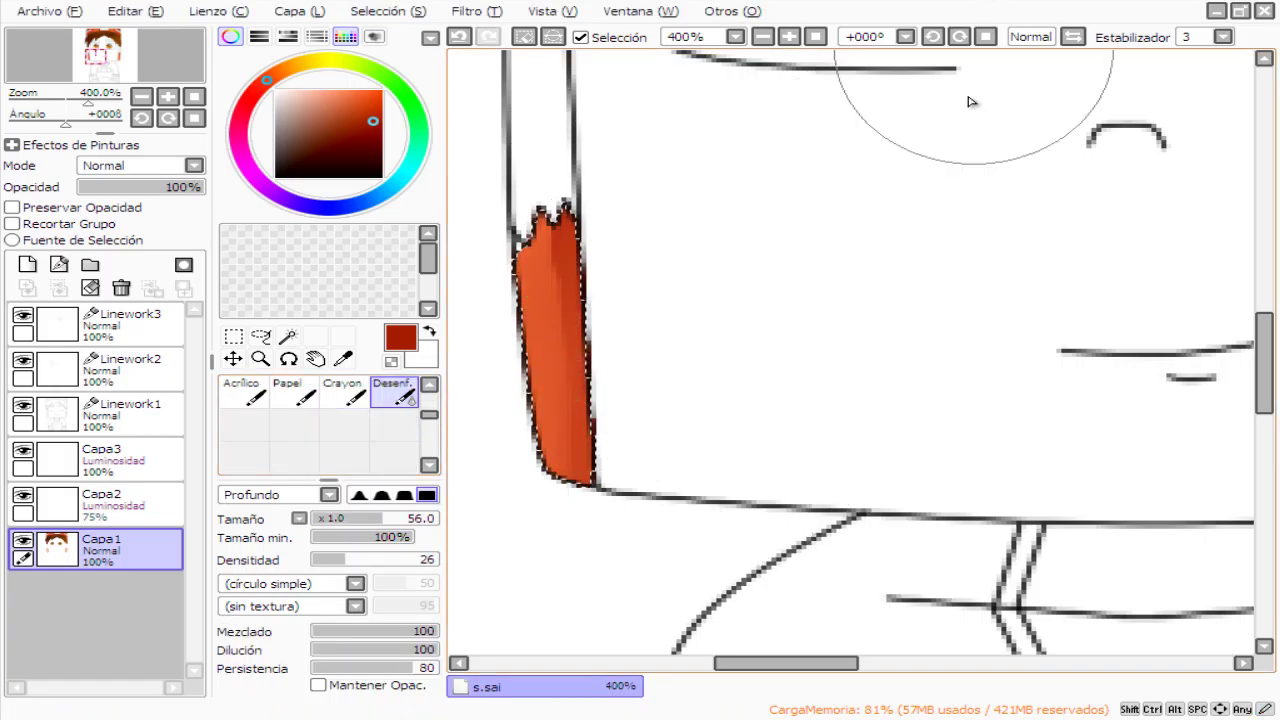
pyautogui.scroll(-1, 968, 101)
pyautogui.press('n')
pyautogui.press('b')
pyautogui.scroll(-2, 830, 302)
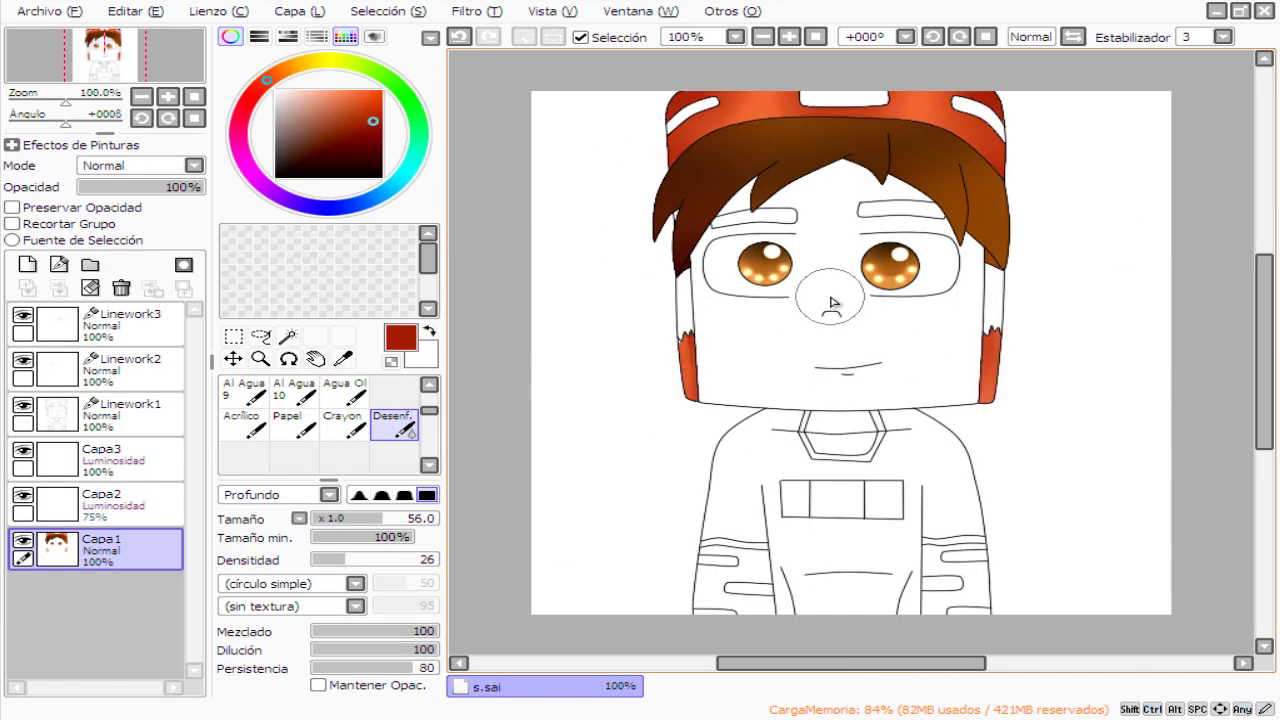
# Select both eyebrows on Linework1 with the magic wand and fill them with dark brown on Capa1.
pyautogui.click(288, 336)
pyautogui.click(766, 225)
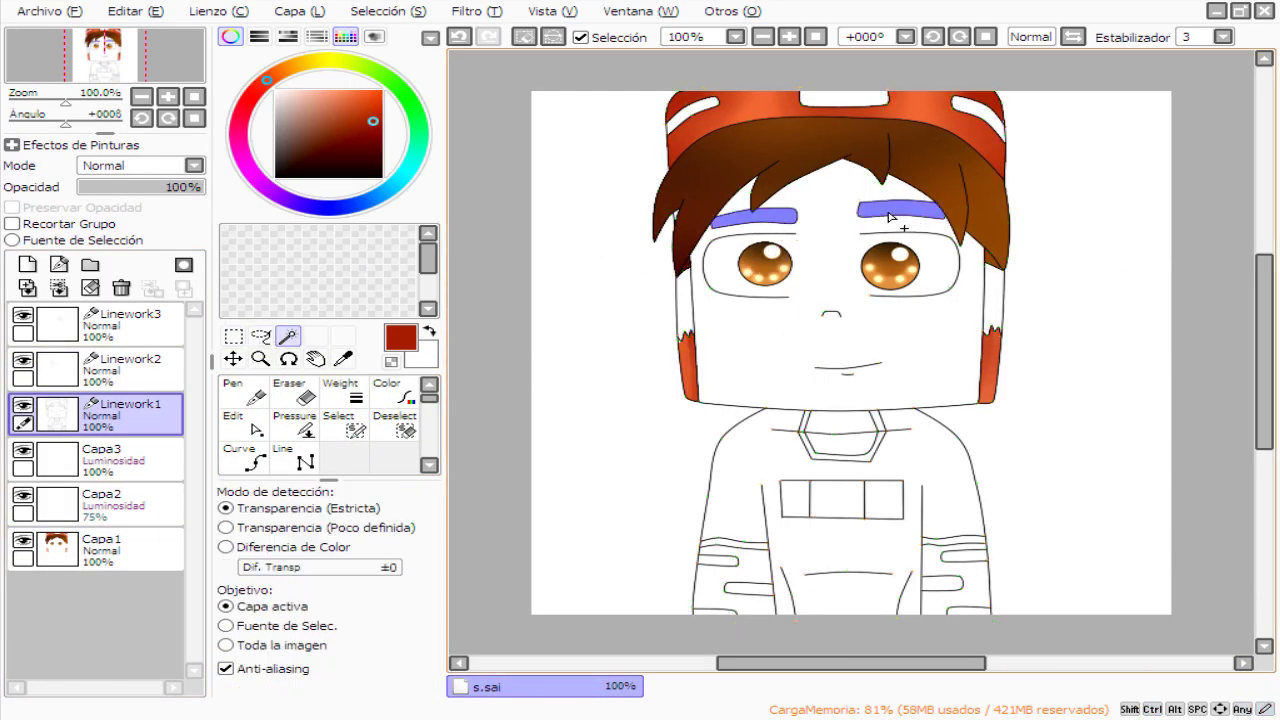
pyautogui.click(85, 552)
pyautogui.press('g')
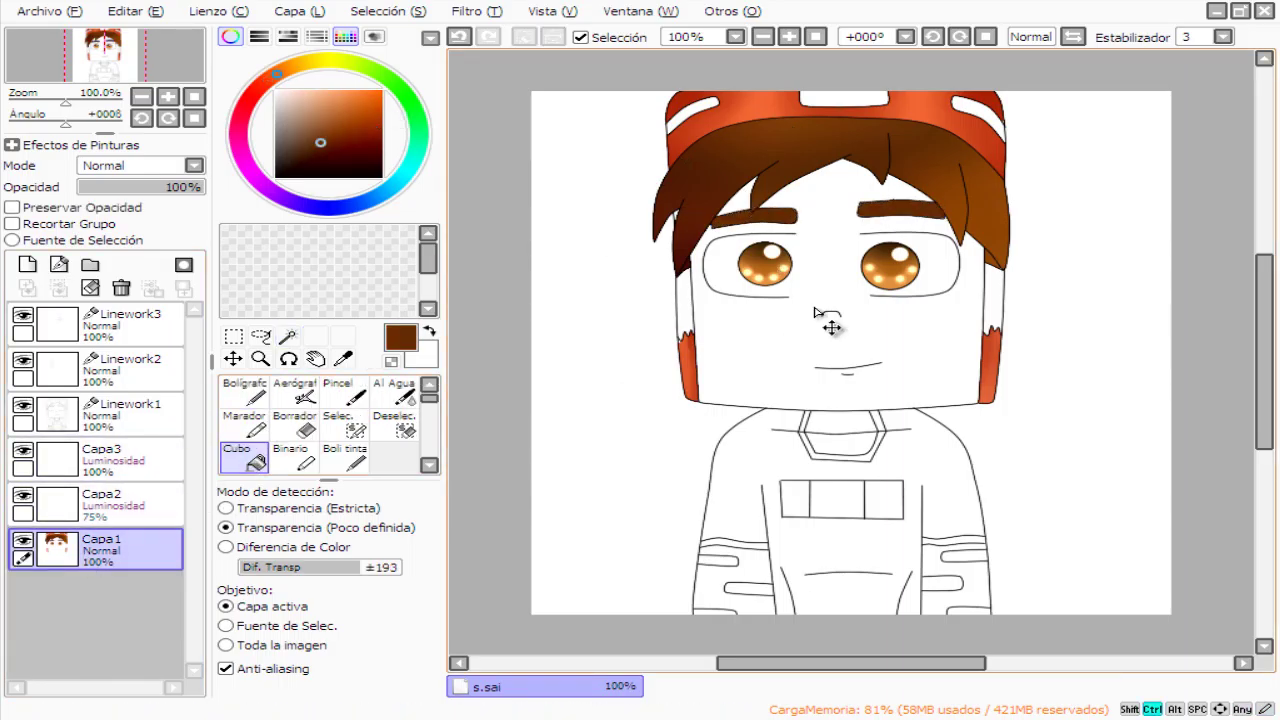
# Paint a darker brown shadow on the outer end of the left eyebrow and blend it with Desenf.
pyautogui.press('n')
pyautogui.click(307, 163)
pyautogui.scroll(4, 745, 233)
pyautogui.moveTo(600, 140); pyautogui.dragTo(720, 130)
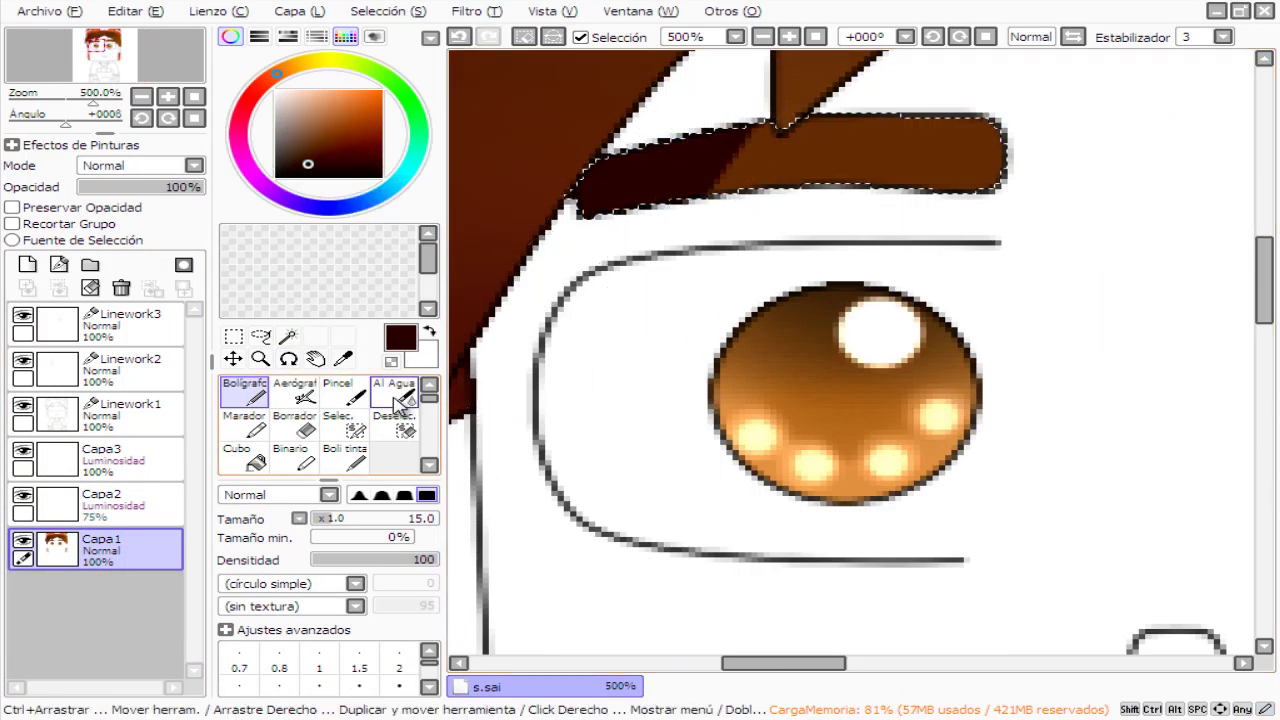
pyautogui.press('b')
pyautogui.scroll(-5, 864, 189)
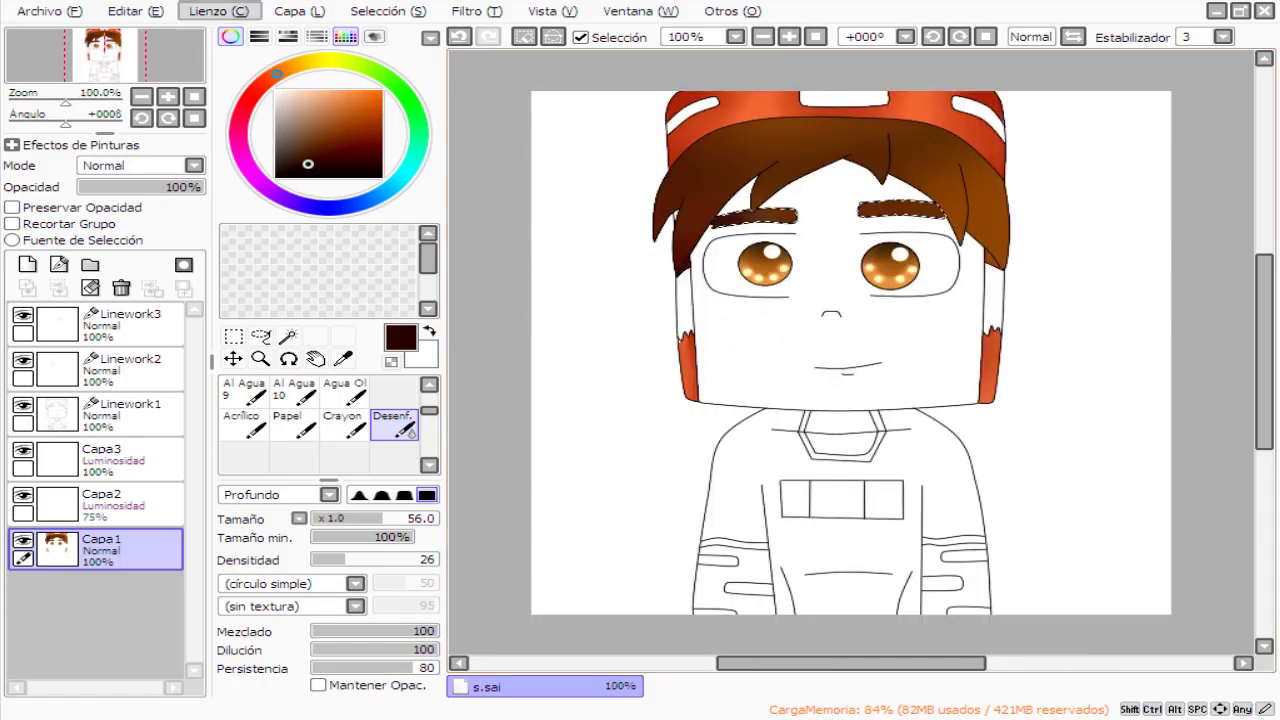
# Shade the inner end of the left eyebrow in the same very dark brown and blend it with Desenf.
pyautogui.scroll(5, 760, 300)
pyautogui.scroll(3, 300, 420)
pyautogui.press('n')
pyautogui.press('b')
pyautogui.scroll(-4, 1017, 420)
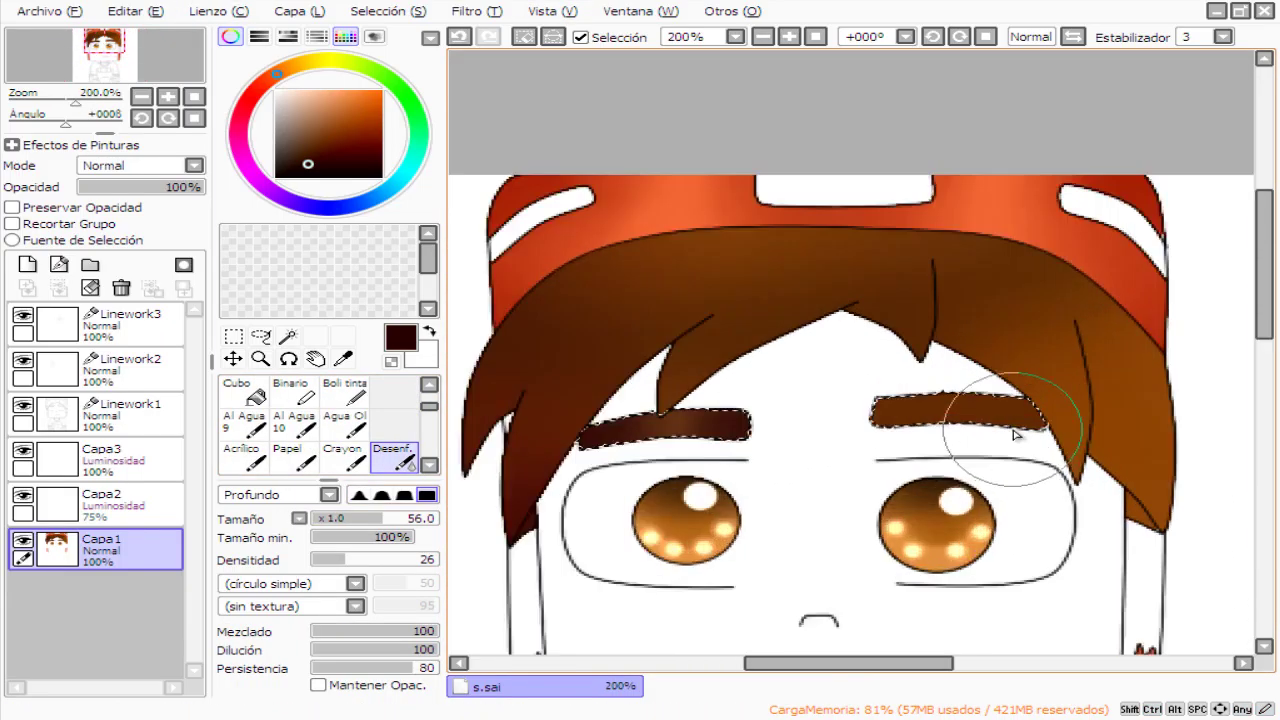
# Shade both ends of the right eyebrow with very dark brown, blend them with Desenf., and clear the selection.
pyautogui.scroll(3, 765, 327)
pyautogui.press('n')
pyautogui.moveTo(700, 378); pyautogui.dragTo(1080, 388)
pyautogui.press('b')
pyautogui.moveTo(614, 486); pyautogui.dragTo(1028, 187)
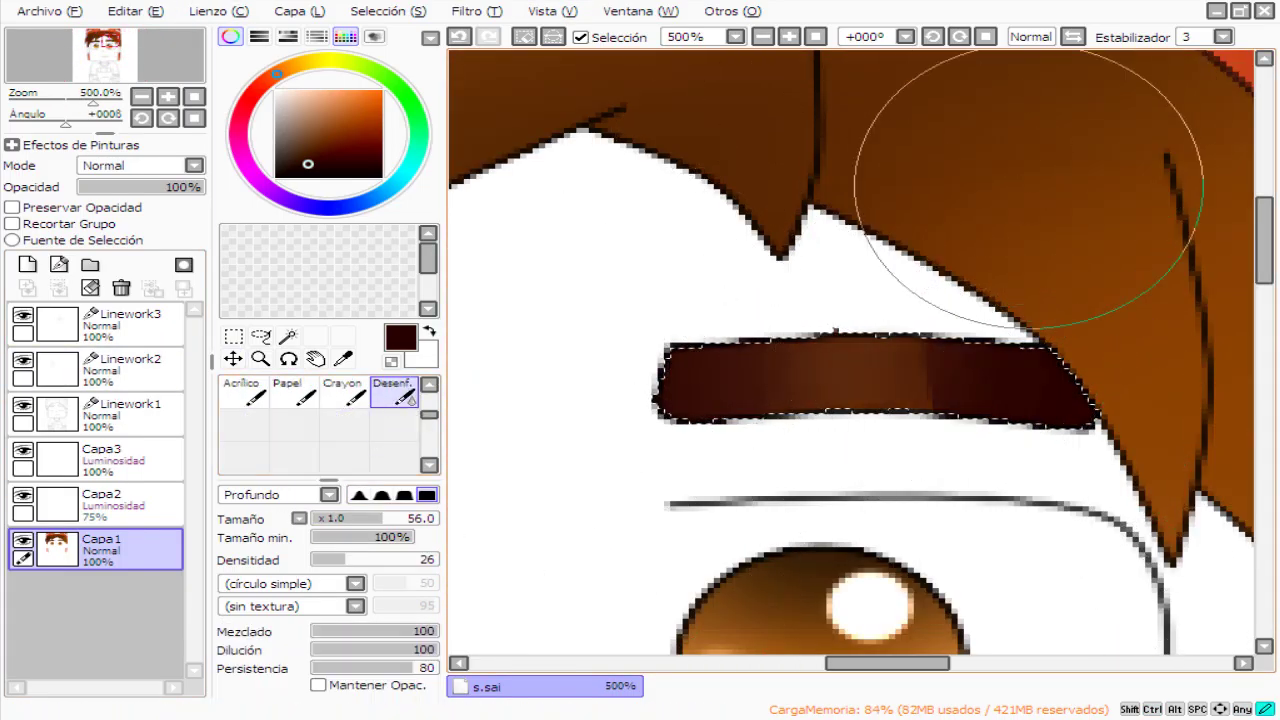
pyautogui.hotkey('ctrl', 'd')
pyautogui.scroll(-5, 795, 283)
# Select the face and neck skin areas on Linework1 with the magic wand, including the small gaps beside the eyebrows.
pyautogui.click(100, 410)
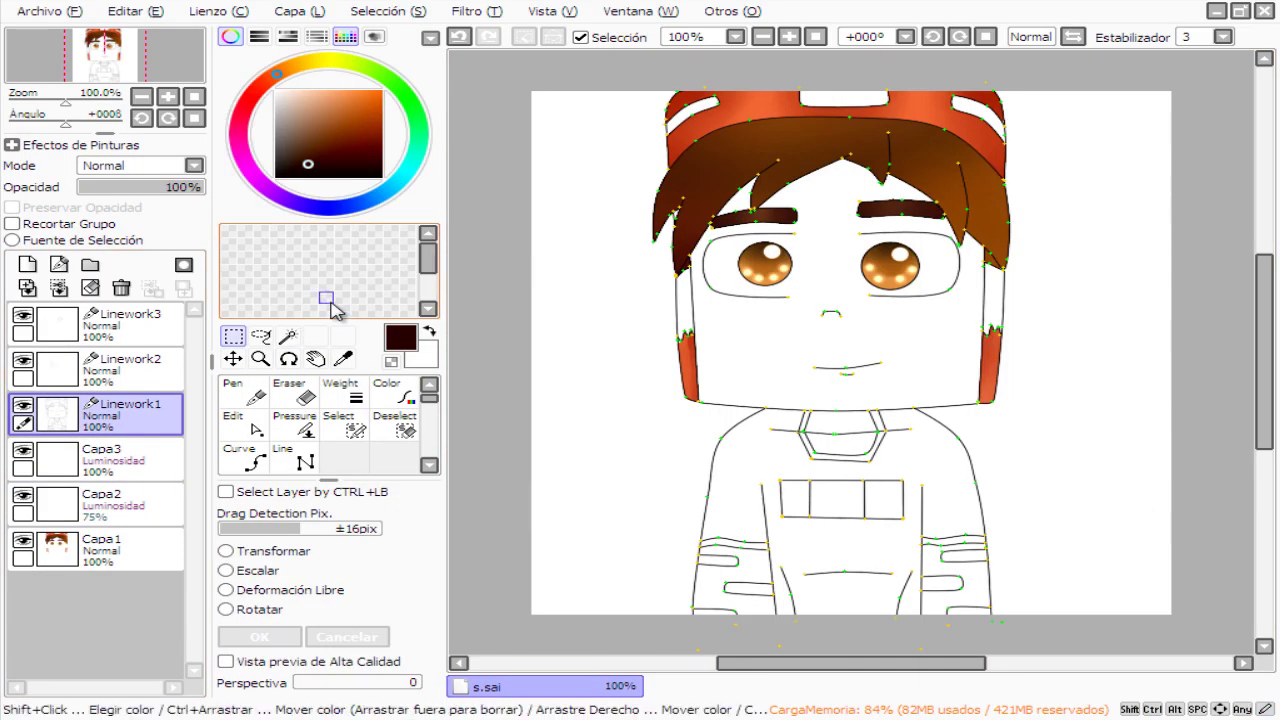
pyautogui.click(287, 336)
pyautogui.click(958, 255)
pyautogui.scroll(5, 958, 255)
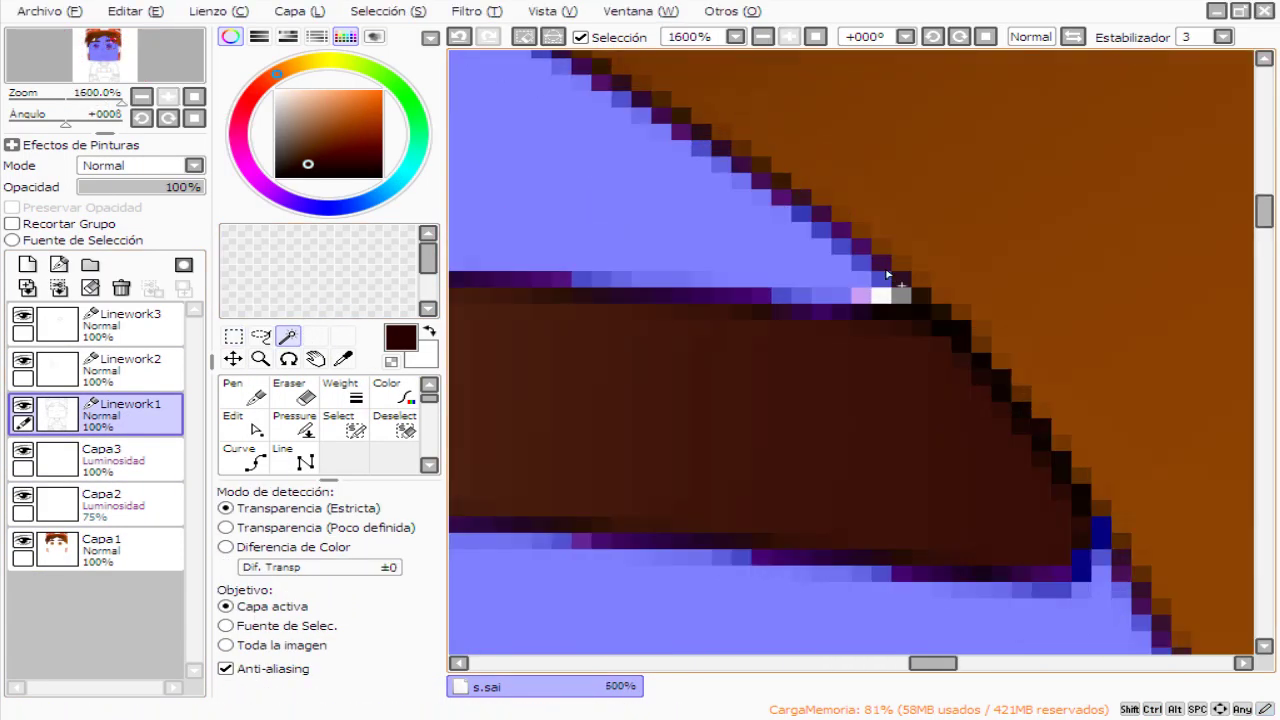
pyautogui.scroll(-6, 886, 286)
pyautogui.scroll(5, 777, 334)
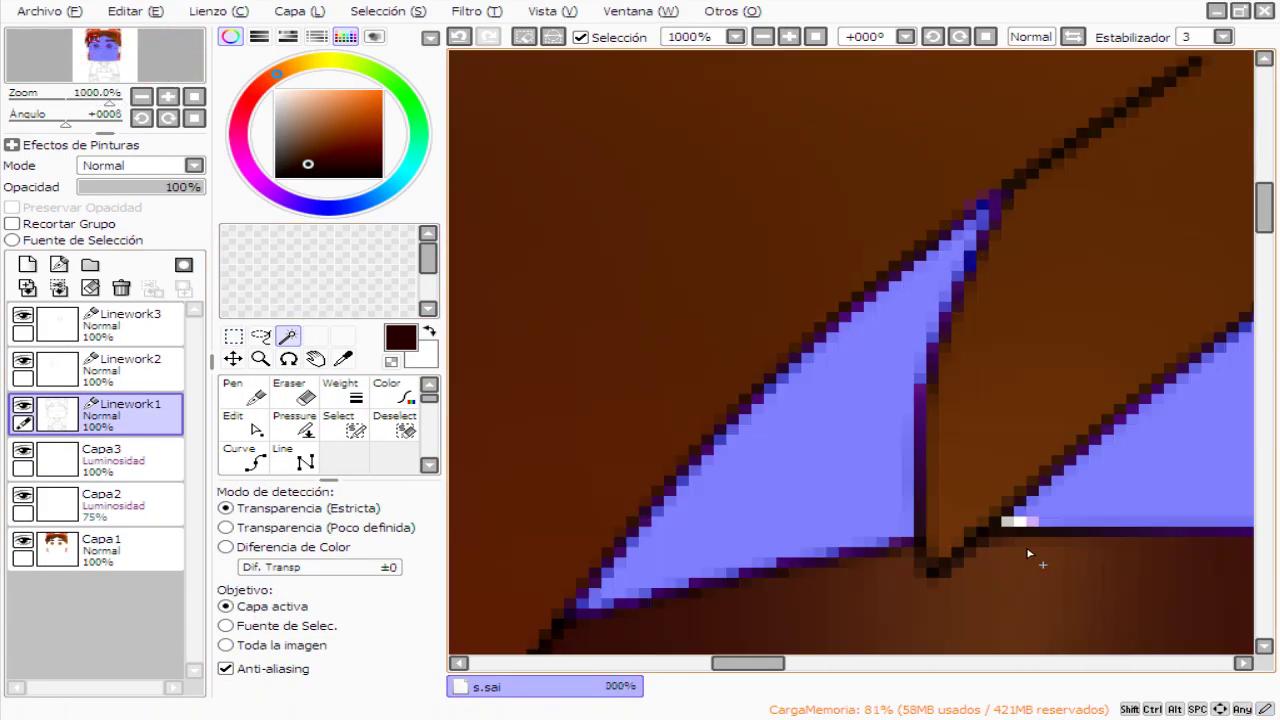
pyautogui.scroll(-6, 1029, 553)
pyautogui.scroll(4, 837, 391)
pyautogui.scroll(-3, 837, 391)
# Fill the selected face and neck with a cream skin tone on a new layer placed beneath Capa1.
pyautogui.click(100, 549)
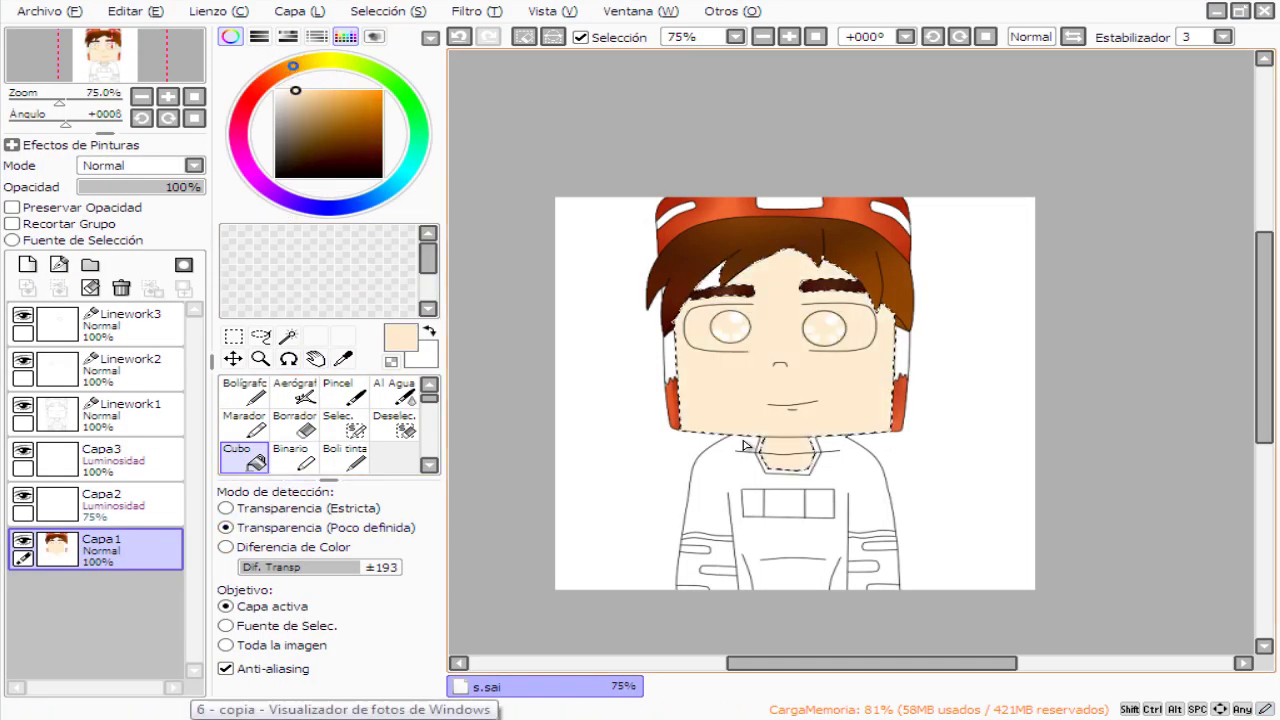
pyautogui.scroll(1, 745, 445)
pyautogui.moveTo(100, 540); pyautogui.dragTo(115, 620)
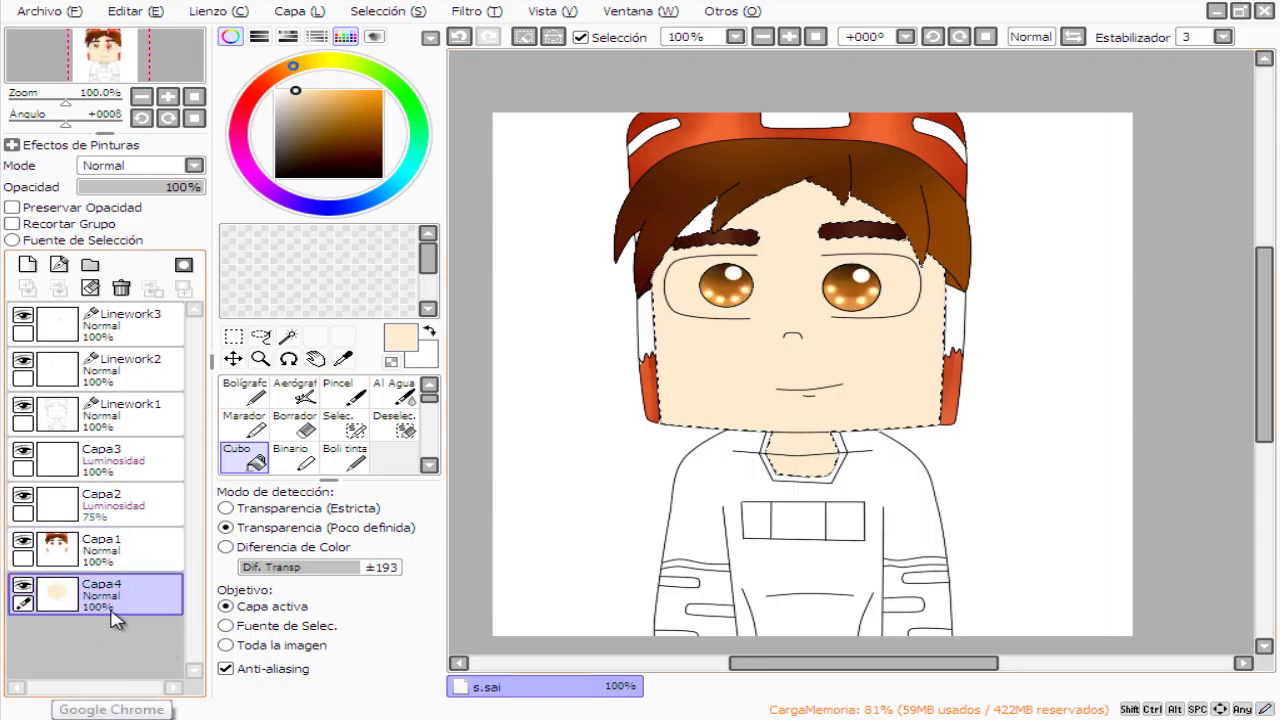
# Try different peach skin tones on the face and neck on Capa4, settling on a light pinkish peach.
pyautogui.scroll(-3, 742, 285)
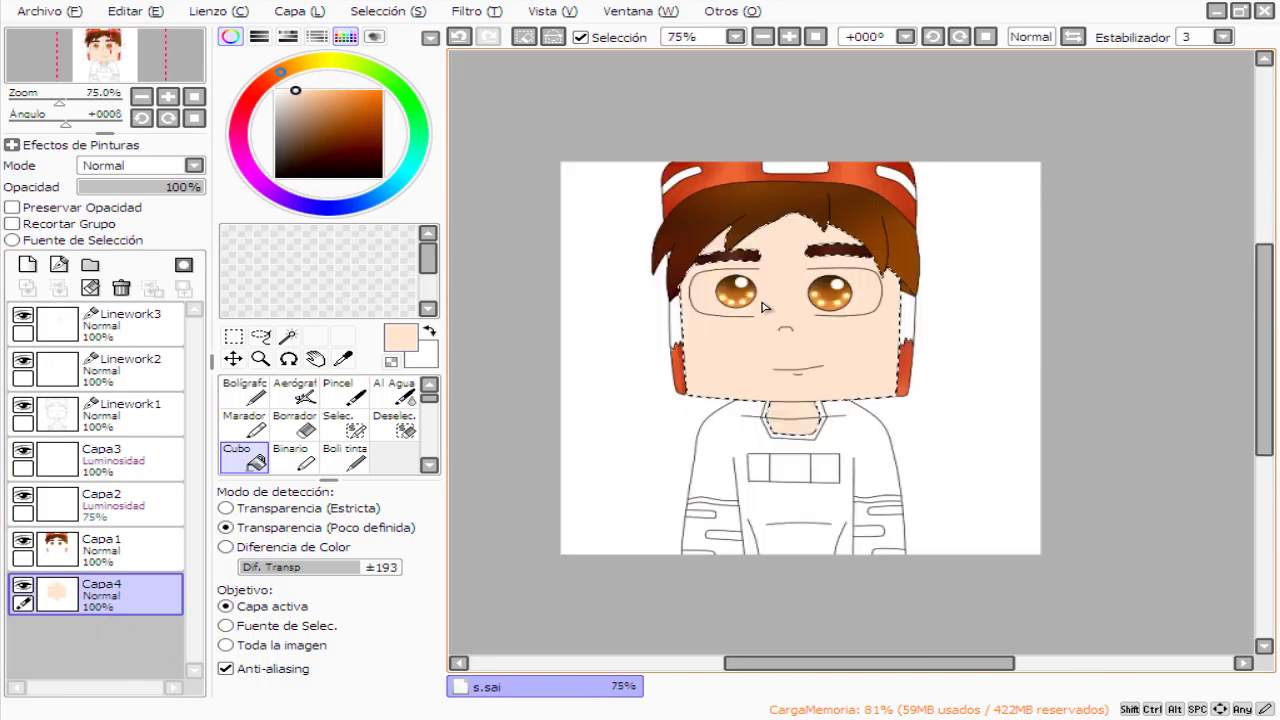
pyautogui.scroll(3, 780, 330)
pyautogui.scroll(-3, 805, 381)
pyautogui.click(305, 92)
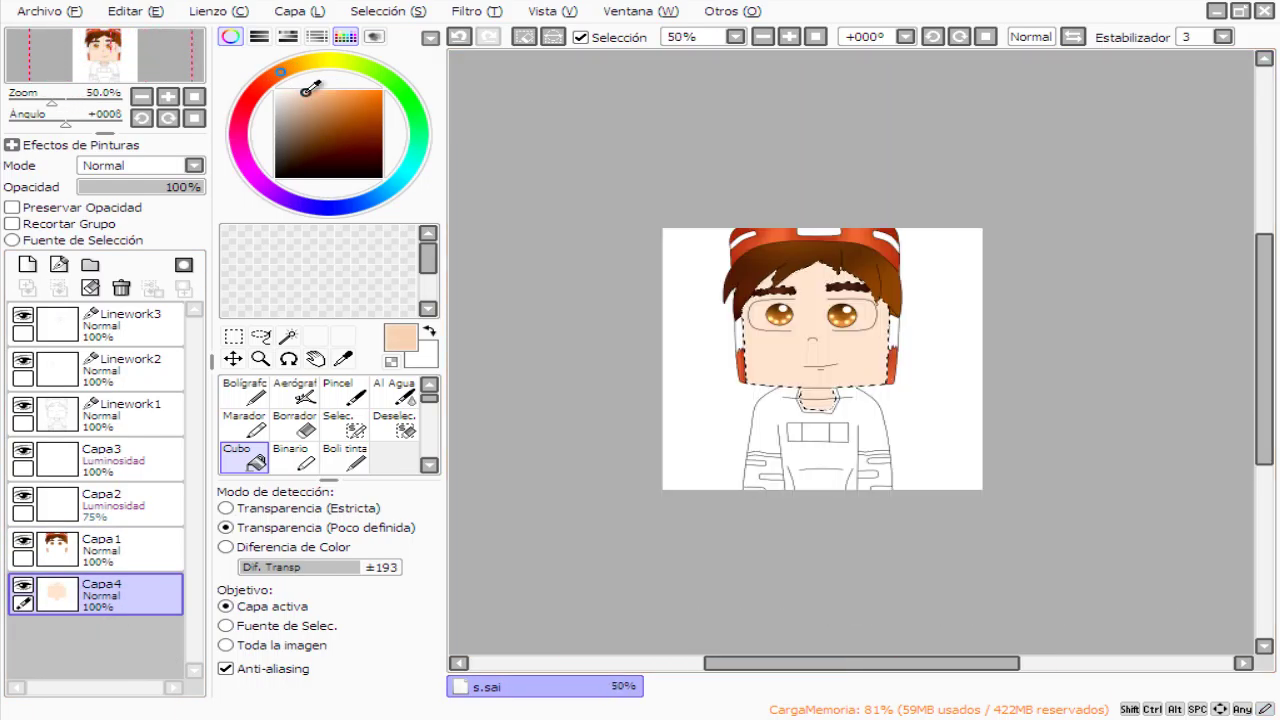
pyautogui.hotkey('ctrl', '+')
pyautogui.hotkey('ctrl', '+')
pyautogui.hotkey('ctrl', '+')
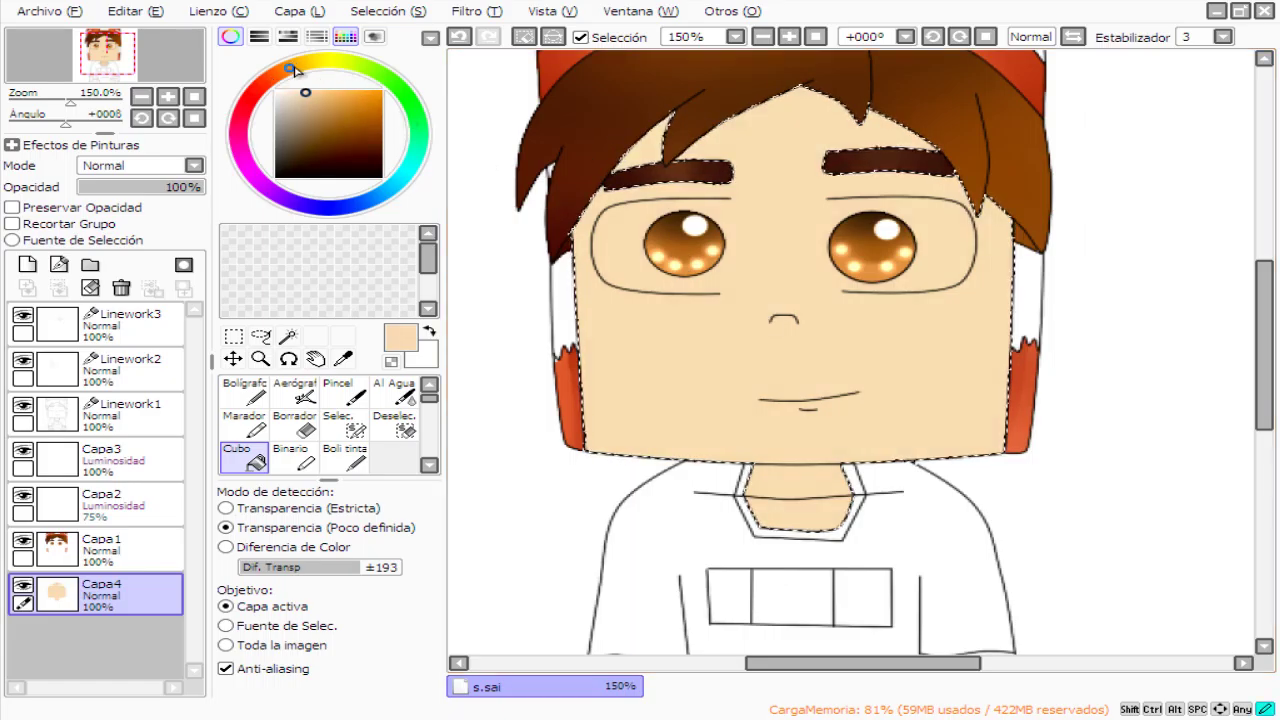
pyautogui.moveTo(294, 69); pyautogui.dragTo(270, 77)
pyautogui.click(646, 160)
pyautogui.hotkey('ctrl', 'z')
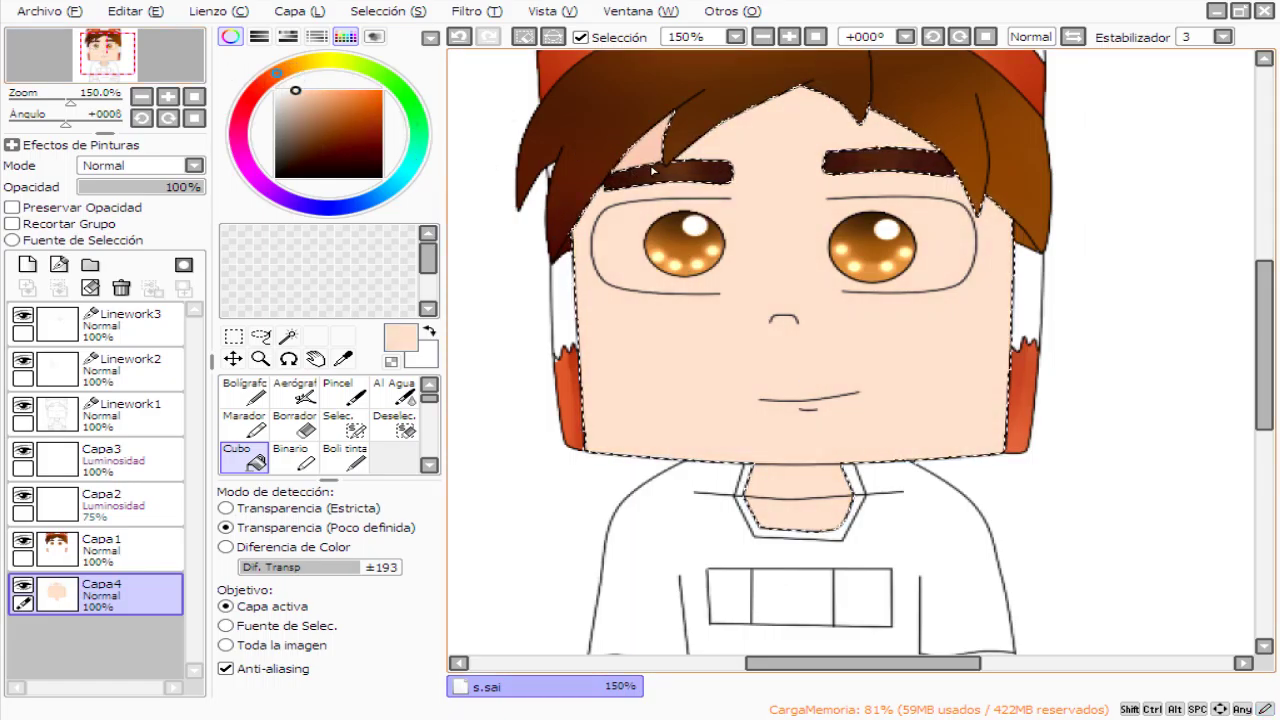
# Paint orange-brown shadows sampled from the hair along the hairline, around the eyebrows and down both face sides on Capa4 with Bolígrafo.
pyautogui.hotkey('ctrl', '-')
pyautogui.hotkey('ctrl', '-')
pyautogui.hotkey('ctrl', '-')
pyautogui.hotkey('ctrl', '+')
pyautogui.hotkey('ctrl', '+')
pyautogui.hotkey('ctrl', '+')
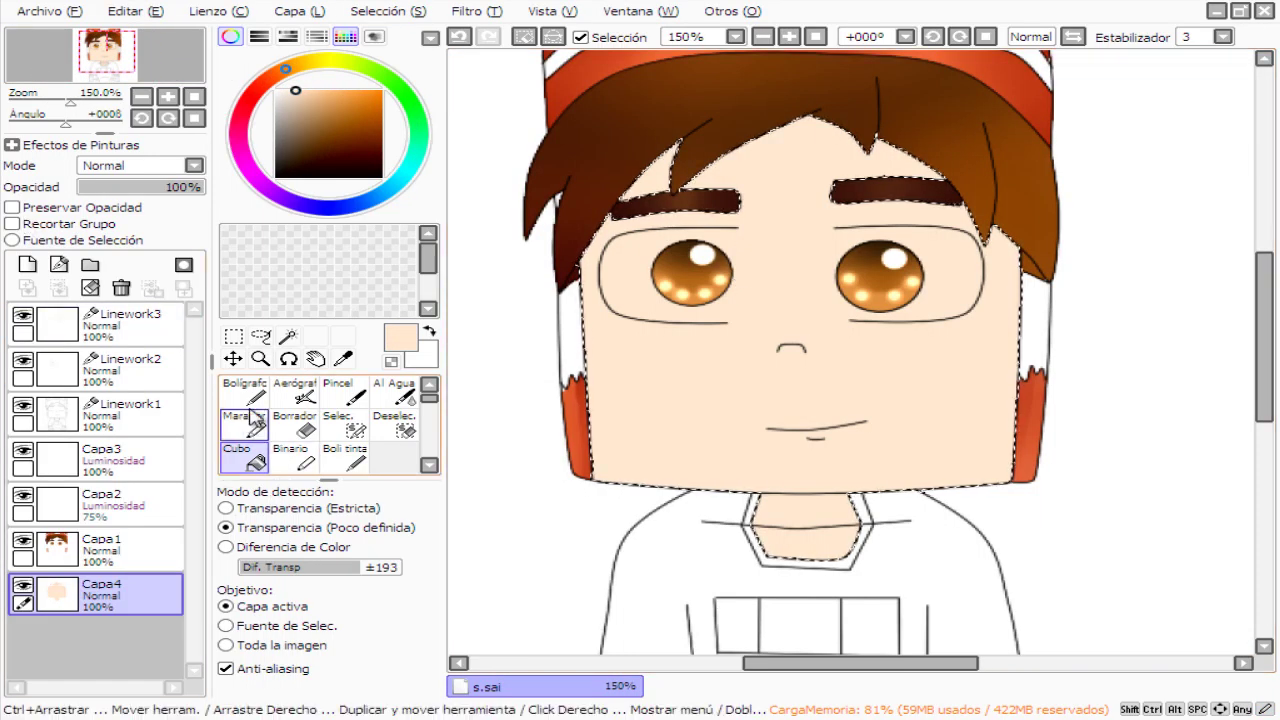
pyautogui.press('n')
pyautogui.keyDown('alt'); pyautogui.click(883, 145); pyautogui.keyUp('alt')
pyautogui.hotkey('ctrl', '+')
pyautogui.hotkey('ctrl', '+')
pyautogui.hotkey('ctrl', '+')
pyautogui.hotkey('ctrl', '+')
pyautogui.hotkey('ctrl', '-')
pyautogui.hotkey('ctrl', '-')
pyautogui.hotkey('ctrl', '-')
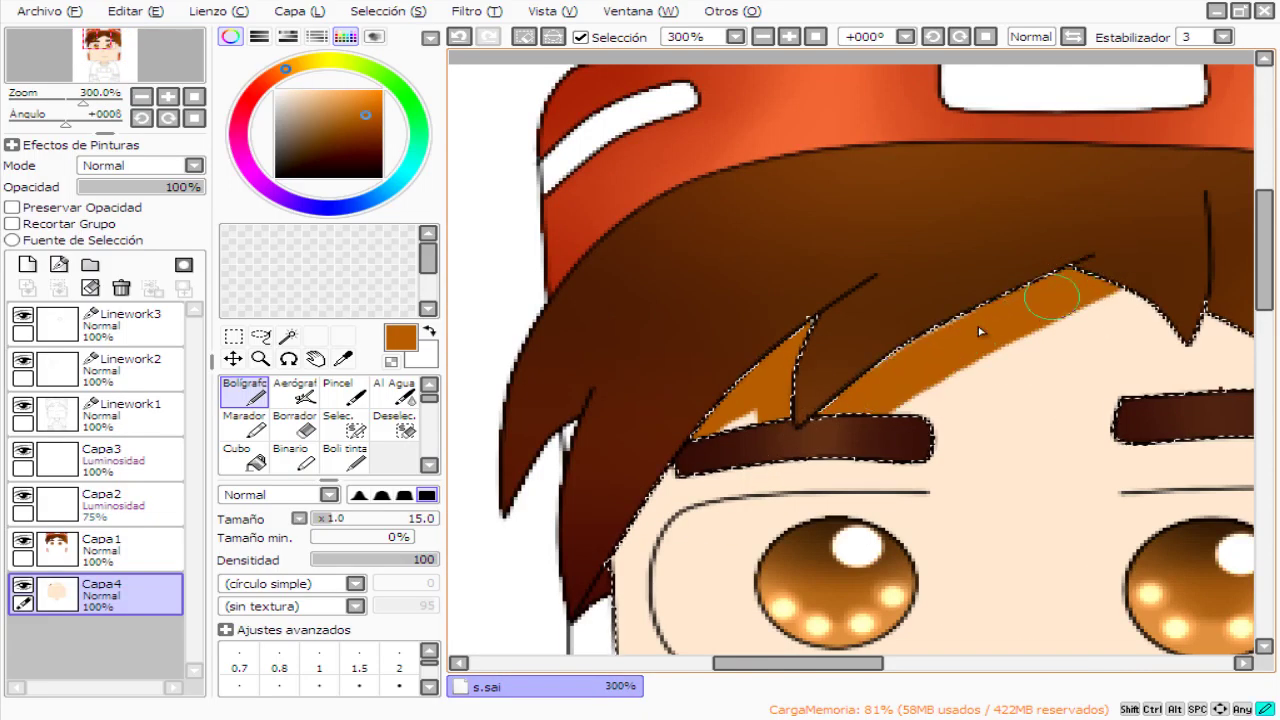
pyautogui.moveTo(1155, 330); pyautogui.dragTo(756, 362)
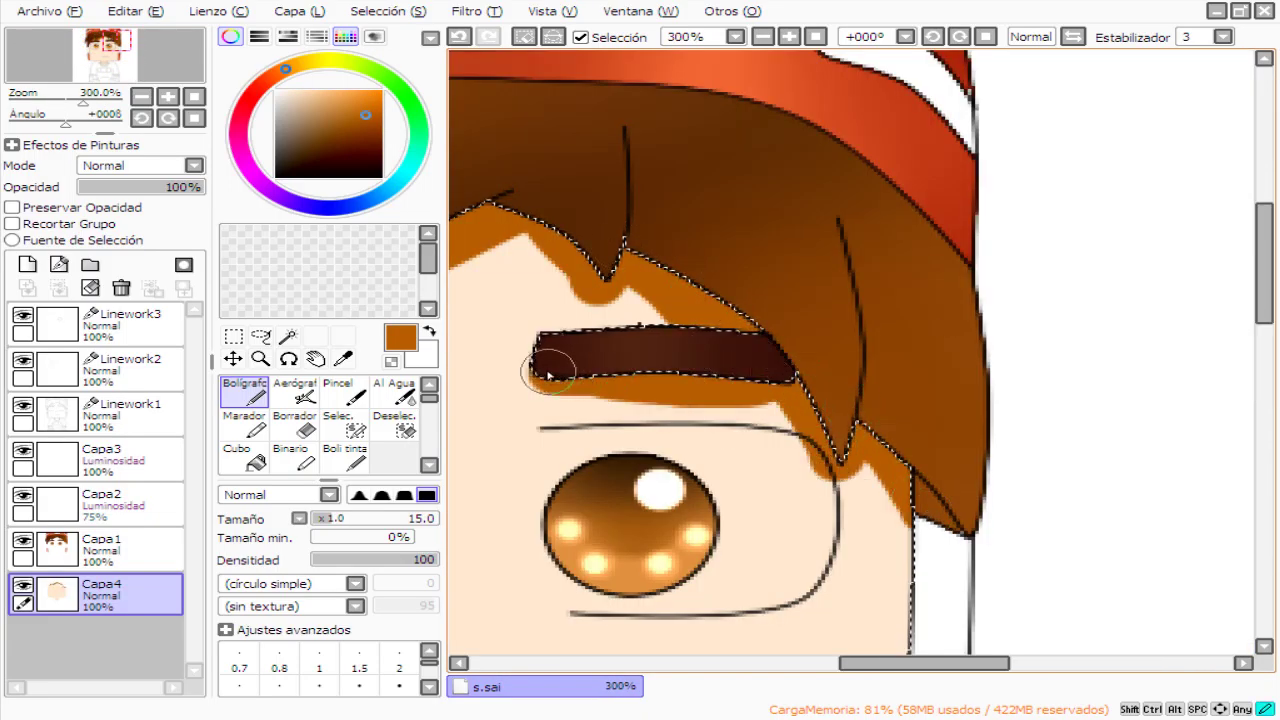
pyautogui.moveTo(543, 366); pyautogui.dragTo(678, 330)
pyautogui.scroll(-8, 528, 348)
pyautogui.scroll(6, 528, 348)
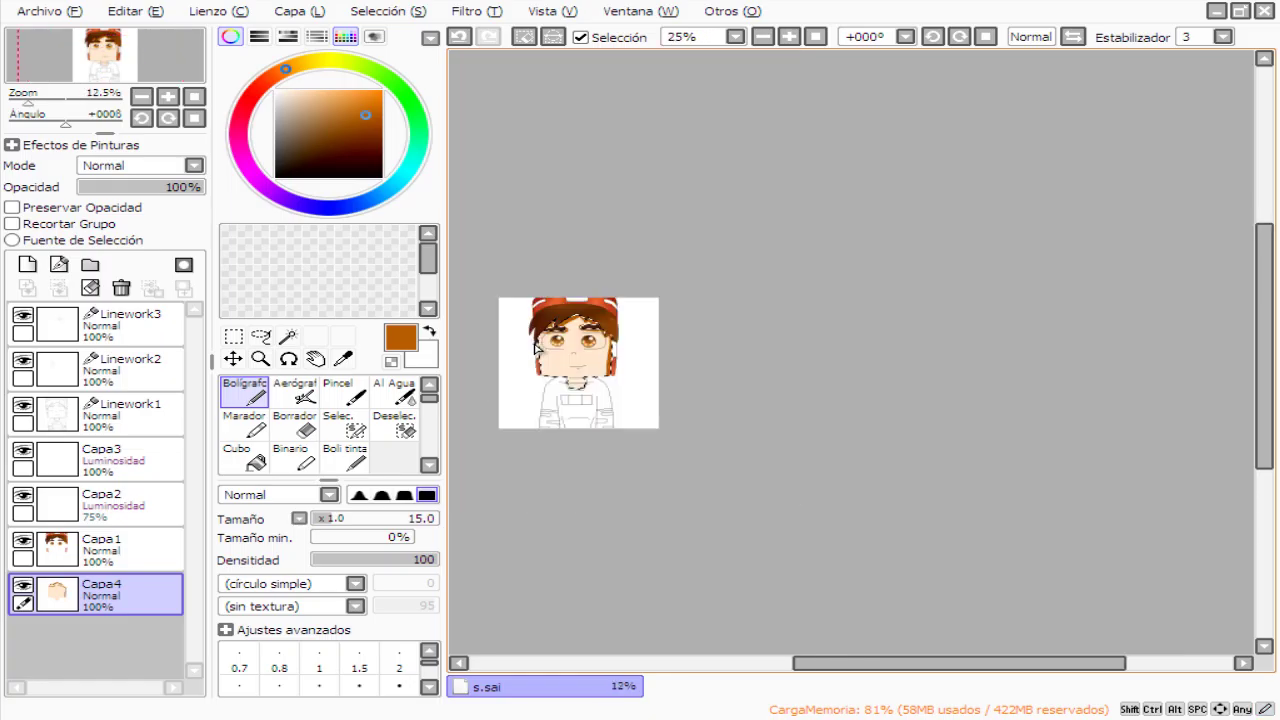
# Blend the shadows on the face sides, hairline and eyebrows into the skin with Desenf., settling on density 12.
pyautogui.scroll(-2, 343, 428)
pyautogui.click(392, 455)
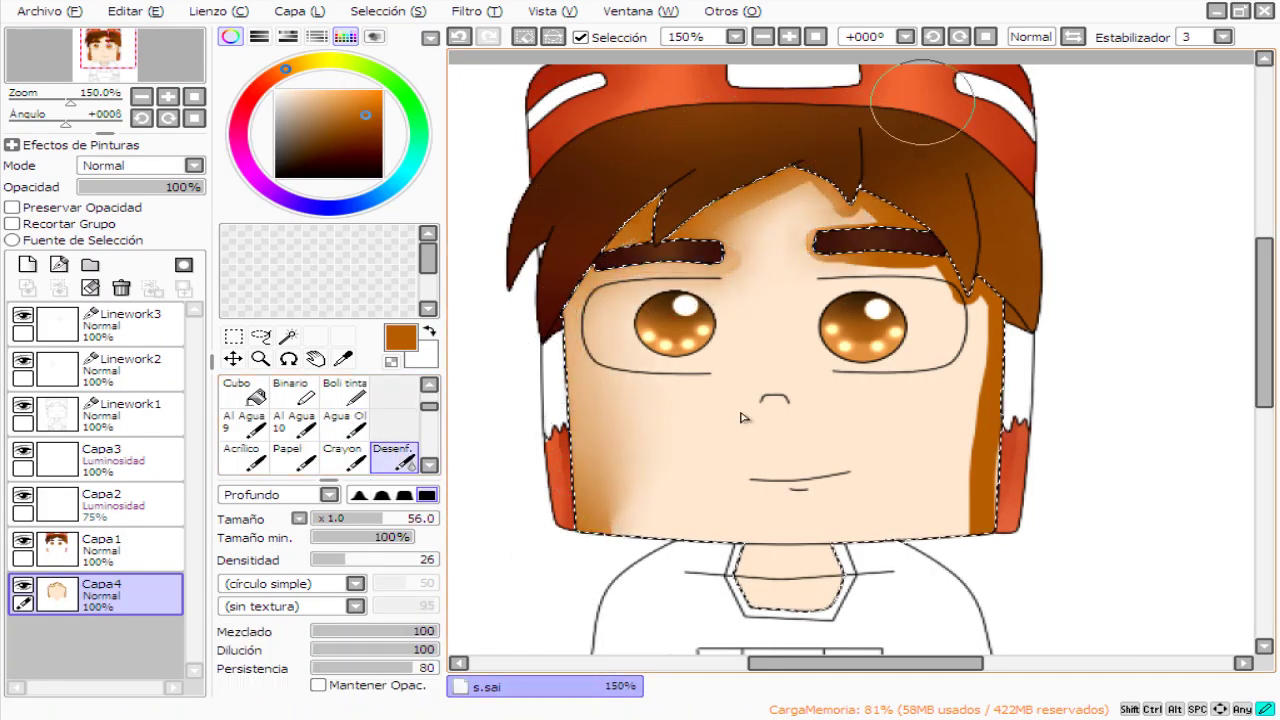
pyautogui.moveTo(605, 525)
pyautogui.mouseDown()
pyautogui.moveTo(586, 166)
pyautogui.moveTo(651, 571)
pyautogui.mouseUp()
pyautogui.moveTo(970, 280); pyautogui.dragTo(897, 505)
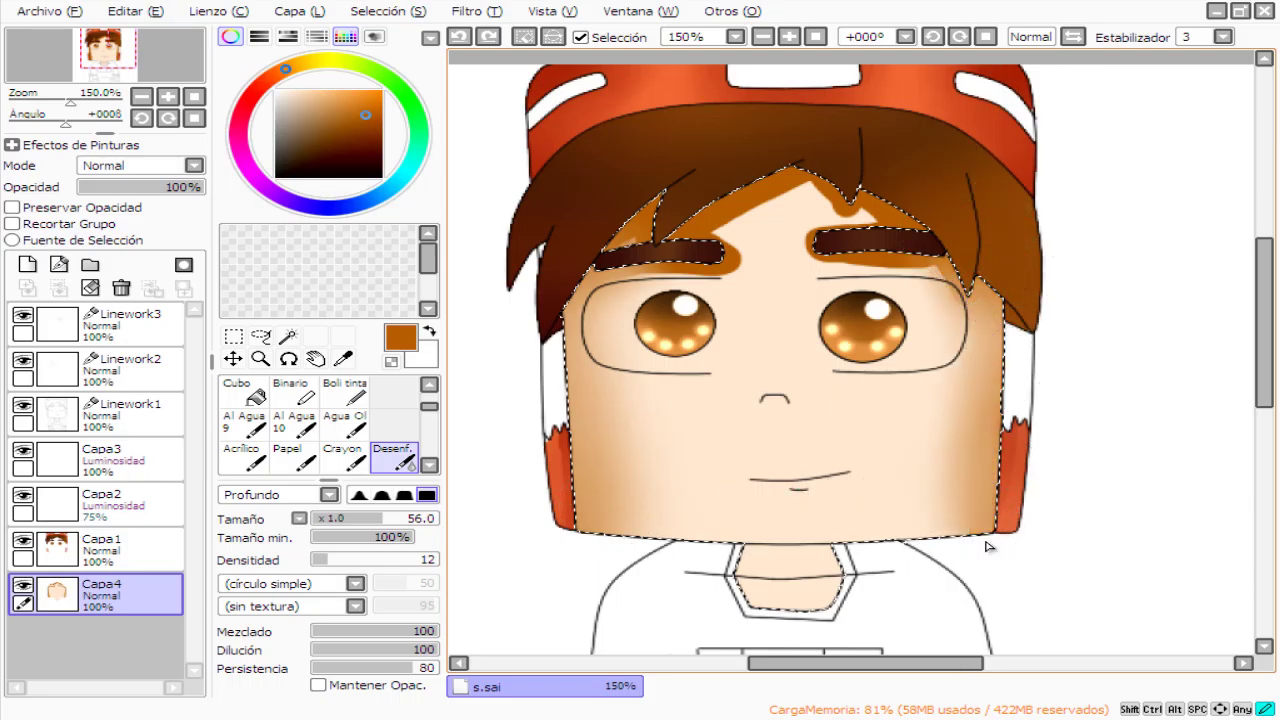
pyautogui.moveTo(960, 290)
pyautogui.mouseDown()
pyautogui.moveTo(740, 230)
pyautogui.moveTo(640, 240)
pyautogui.mouseUp()
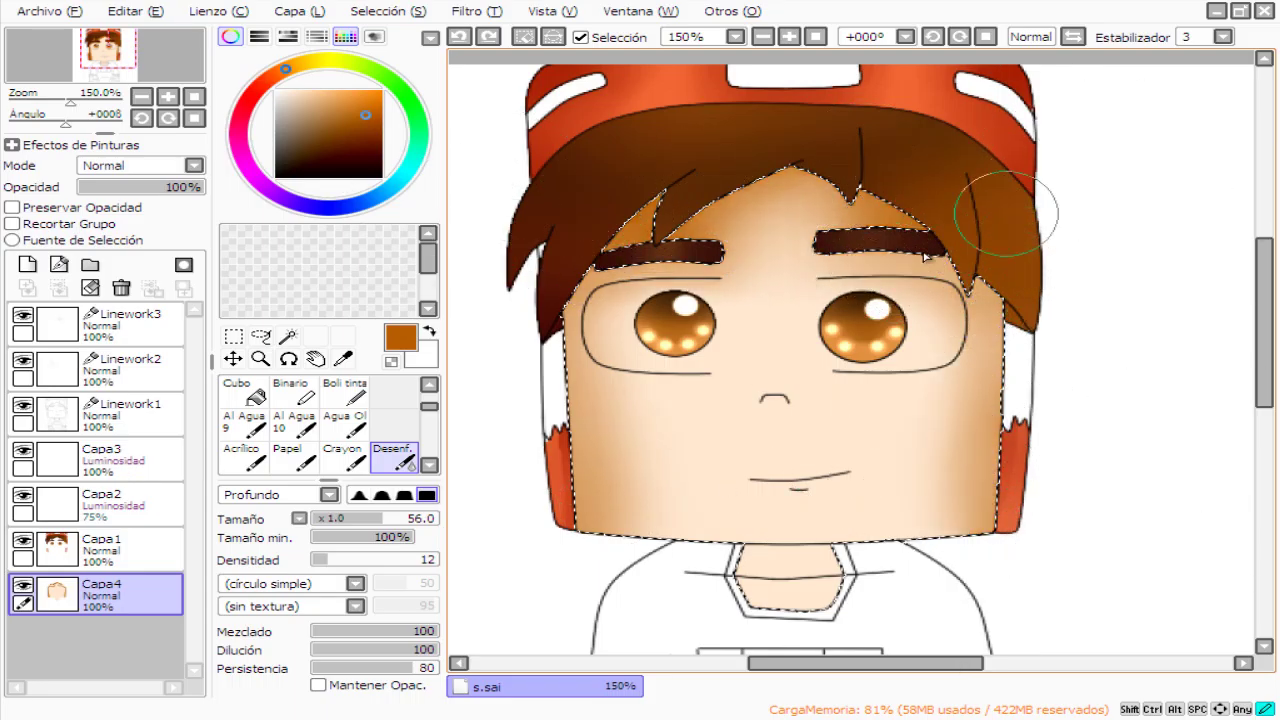
pyautogui.scroll(-3, 620, 250)
pyautogui.scroll(1, 640, 230)
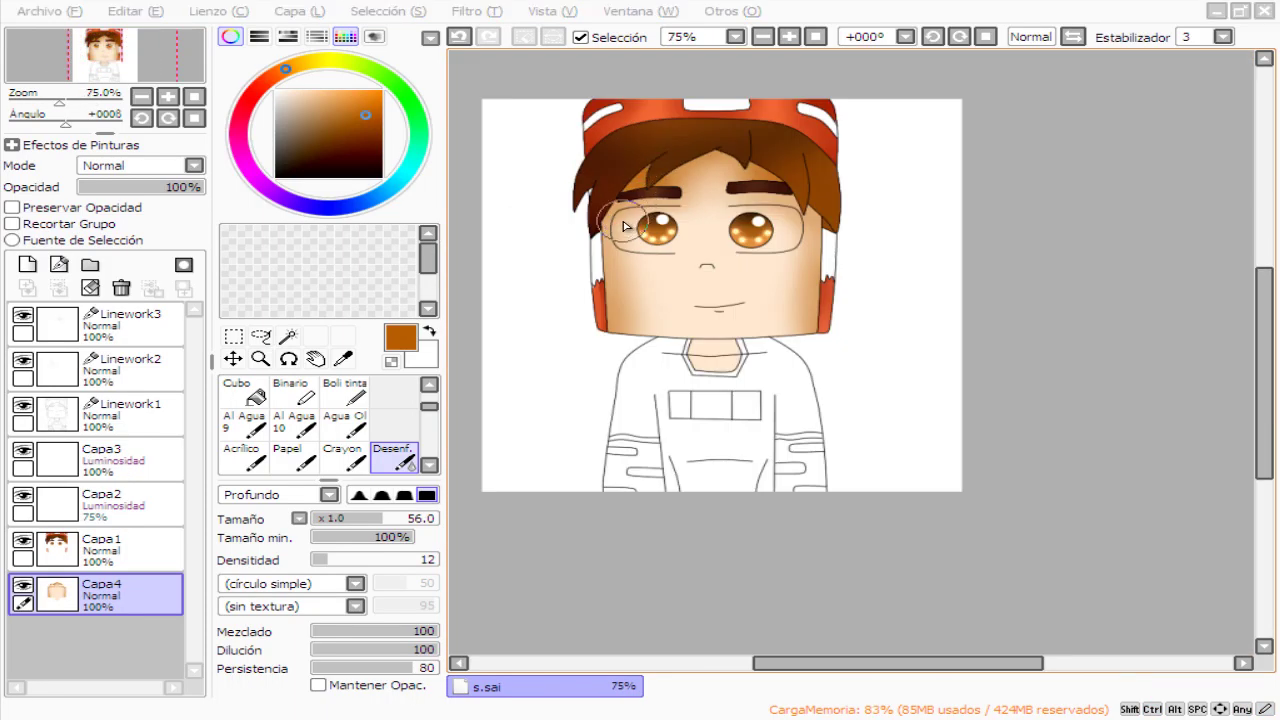
# Soften the face's edge shadows further with Desenf. at density 19 and clear the selection.
pyautogui.click(336, 560)
pyautogui.scroll(3, 694, 608)
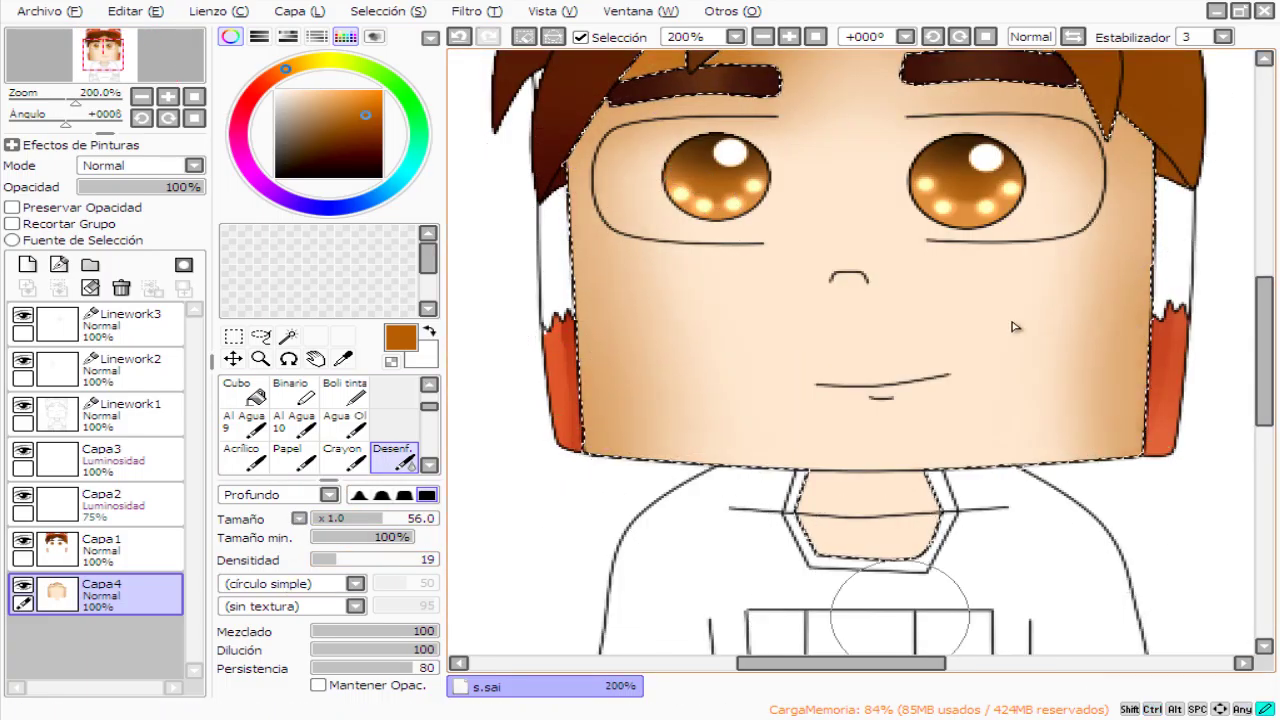
pyautogui.keyDown('alt'); pyautogui.click(663, 437); pyautogui.keyUp('alt')
pyautogui.moveTo(1125, 219); pyautogui.dragTo(1175, 399)
pyautogui.scroll(-2, 932, 467)
pyautogui.hotkey('ctrl', 'd')
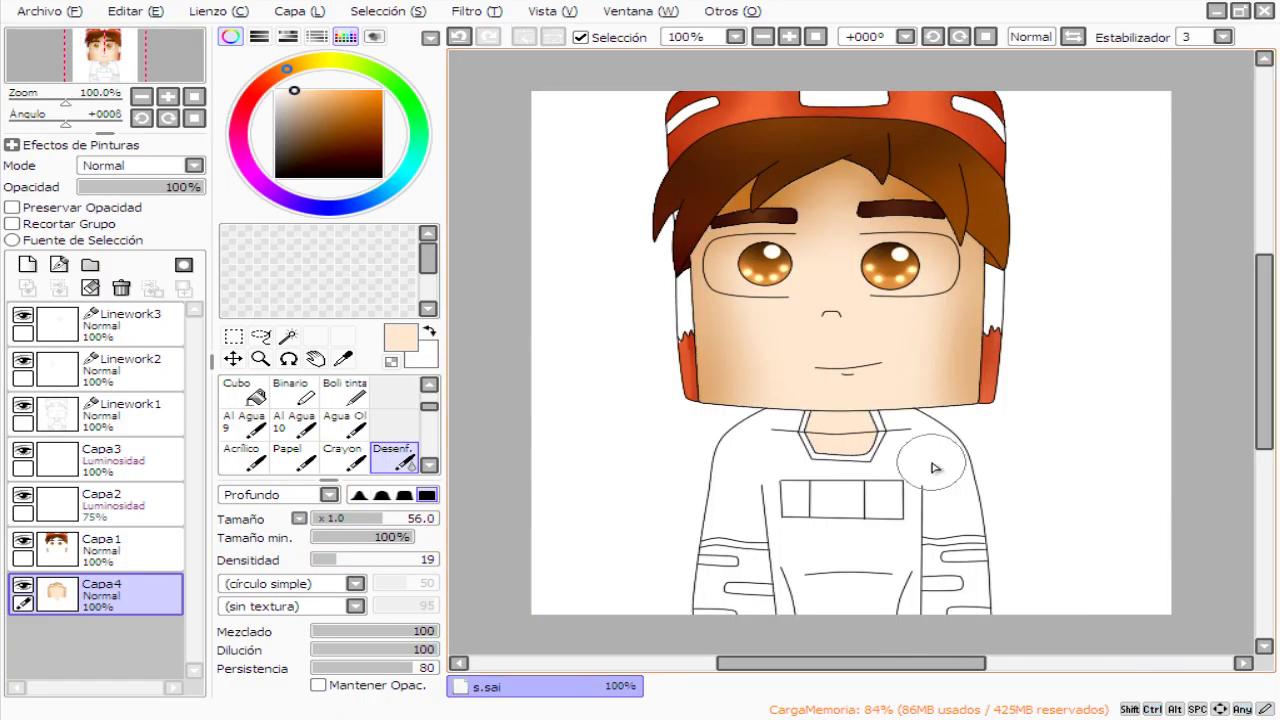
# Restore the skin selection, then shade the neck's edges with light tan and blend them with Desenf.
pyautogui.scroll(2, 651, 366)
pyautogui.hotkey('ctrl', 'z')
pyautogui.press('n')
pyautogui.scroll(2, 800, 520)
pyautogui.moveTo(840, 420)
pyautogui.mouseDown()
pyautogui.moveTo(847, 573)
pyautogui.moveTo(1053, 430)
pyautogui.moveTo(1087, 500)
pyautogui.moveTo(820, 451)
pyautogui.mouseUp()
pyautogui.press('b')
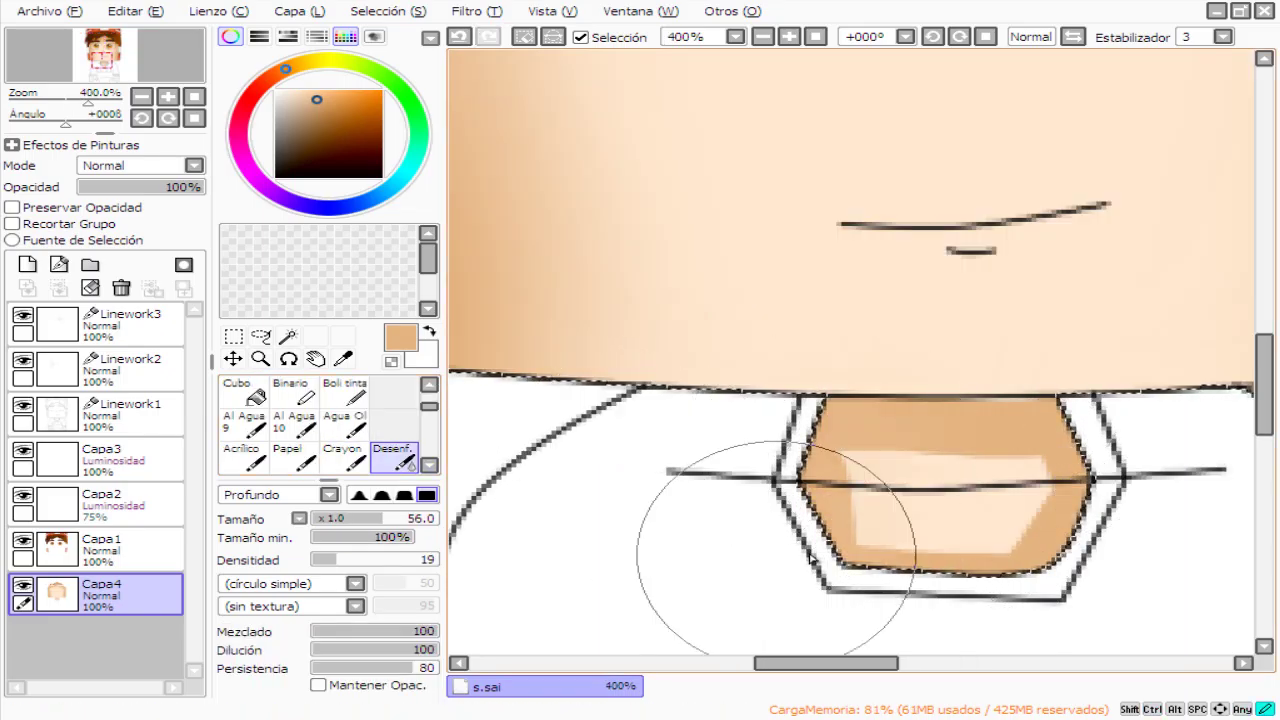
pyautogui.moveTo(800, 557); pyautogui.dragTo(1150, 430)
# Select the shirt's torso and upper sleeves on Linework1 with the magic wand, leaving out the collar and chest panel.
pyautogui.scroll(-4, 1150, 430)
pyautogui.click(100, 454)
pyautogui.click(100, 409)
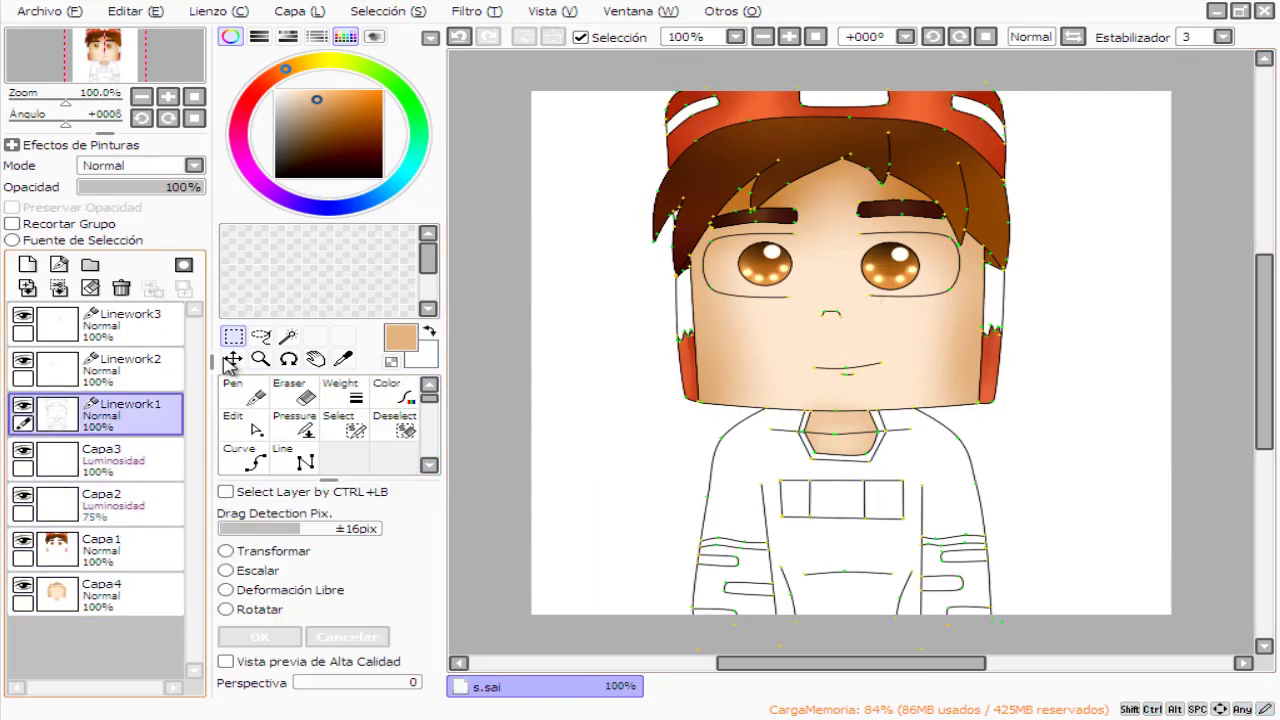
pyautogui.click(287, 336)
pyautogui.click(950, 545)
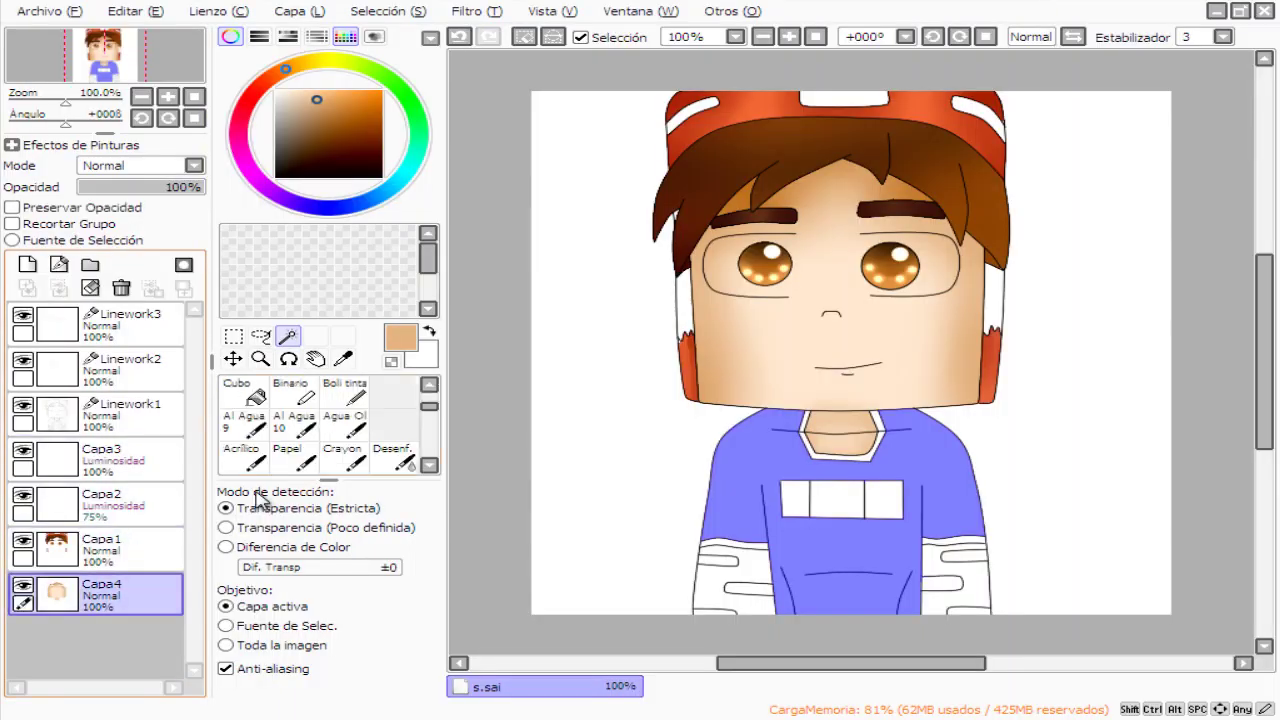
# Fill the selected shirt areas on Capa1, trying pale yellows and settling on a golden yellow.
pyautogui.click(100, 544)
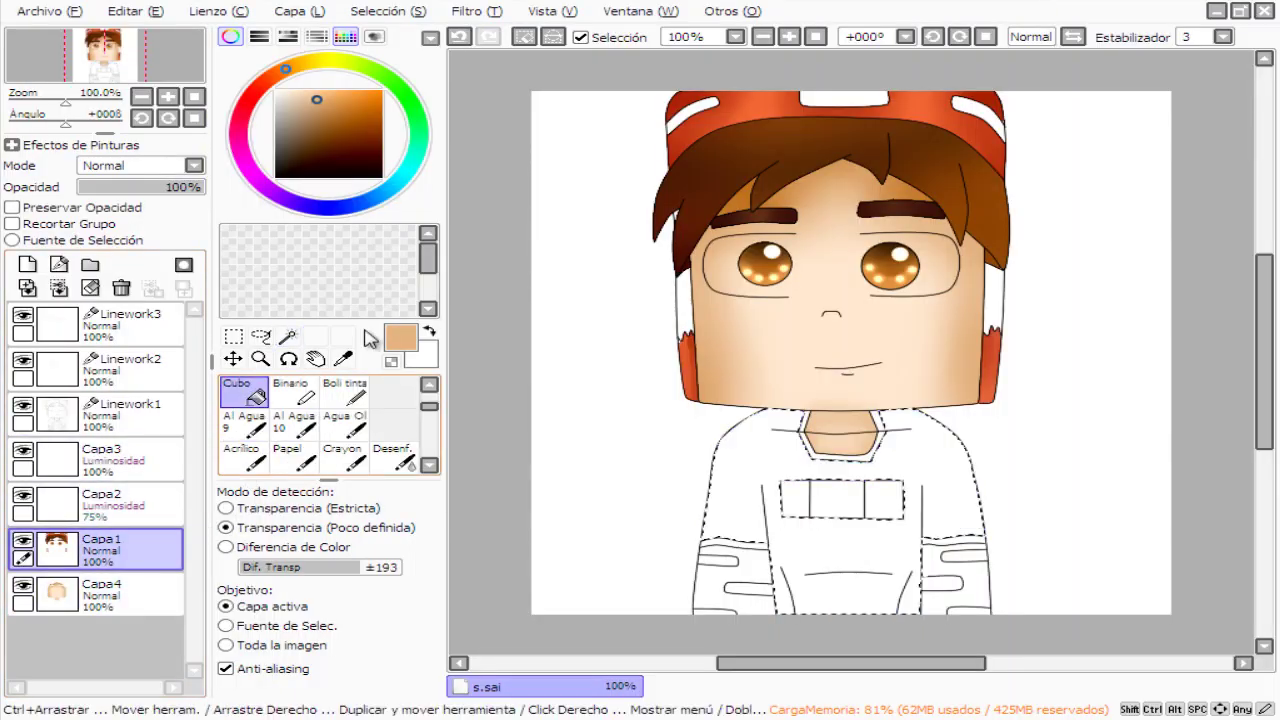
pyautogui.click(240, 392)
pyautogui.click(325, 90)
pyautogui.click(766, 513)
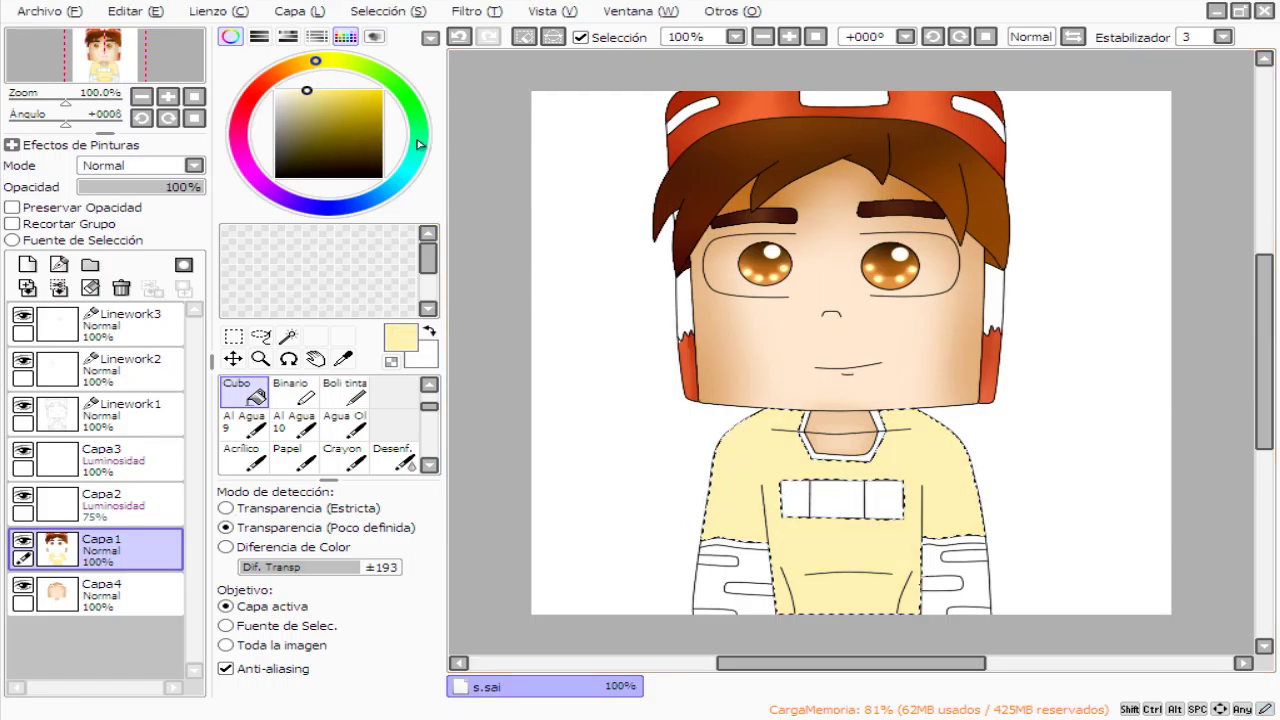
pyautogui.click(822, 552)
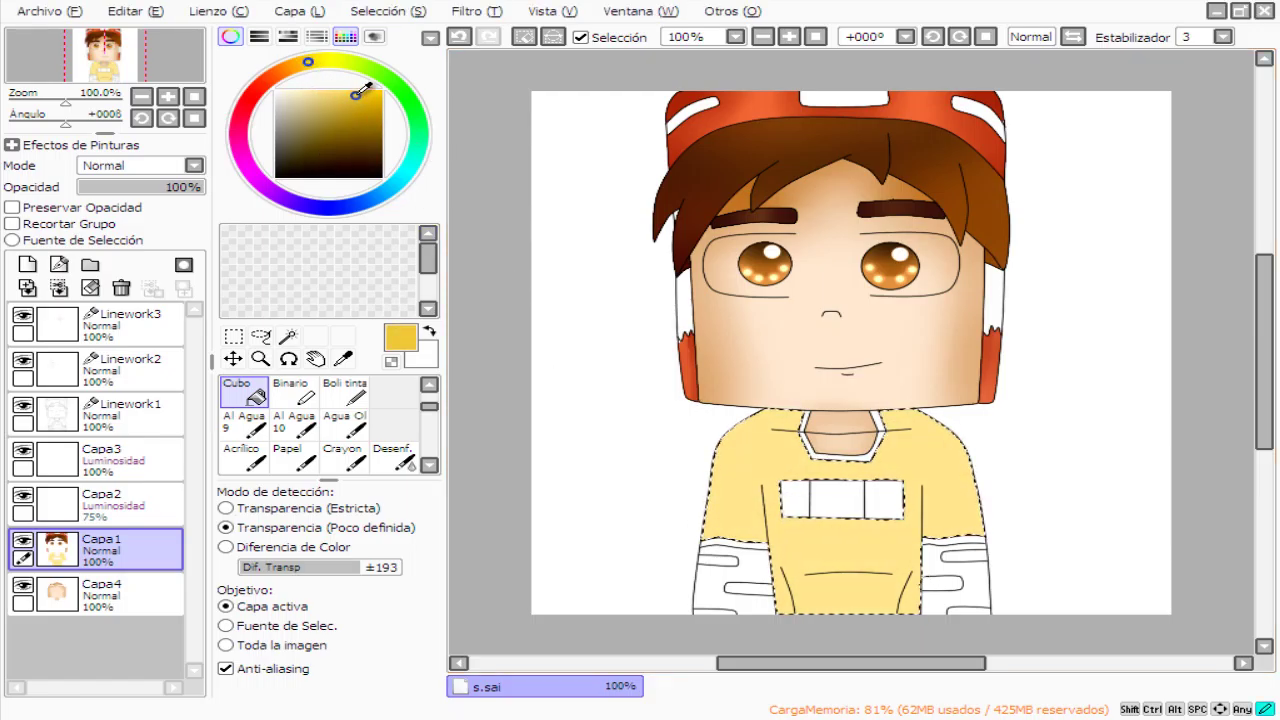
pyautogui.scroll(-3, 850, 350)
pyautogui.scroll(3, 850, 350)
# Paint dark gold shadows along the shirt's arm folds, sides and sleeve edges with Bolígrafo at size 15, redoing the first stroke.
pyautogui.press('n')
pyautogui.click(379, 118)
pyautogui.scroll(2, 760, 450)
pyautogui.moveTo(737, 345); pyautogui.dragTo(757, 605)
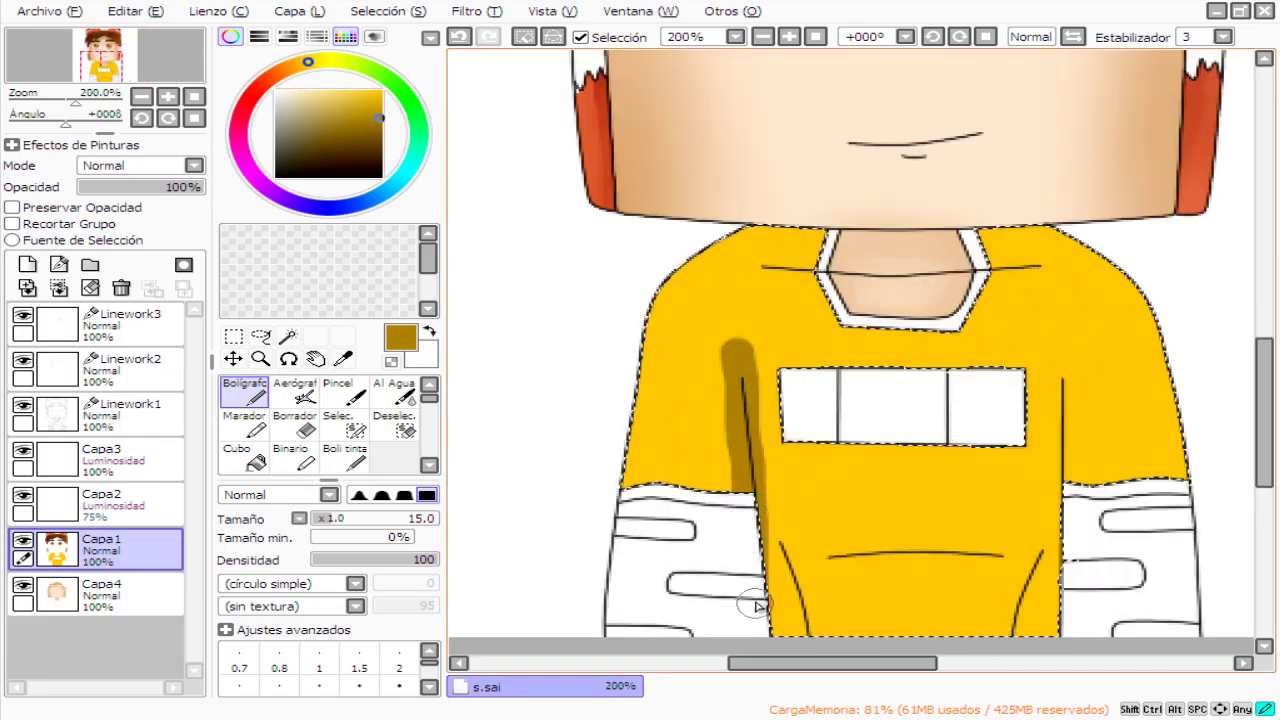
pyautogui.hotkey('ctrl', 'z')
pyautogui.moveTo(743, 378); pyautogui.dragTo(759, 552)
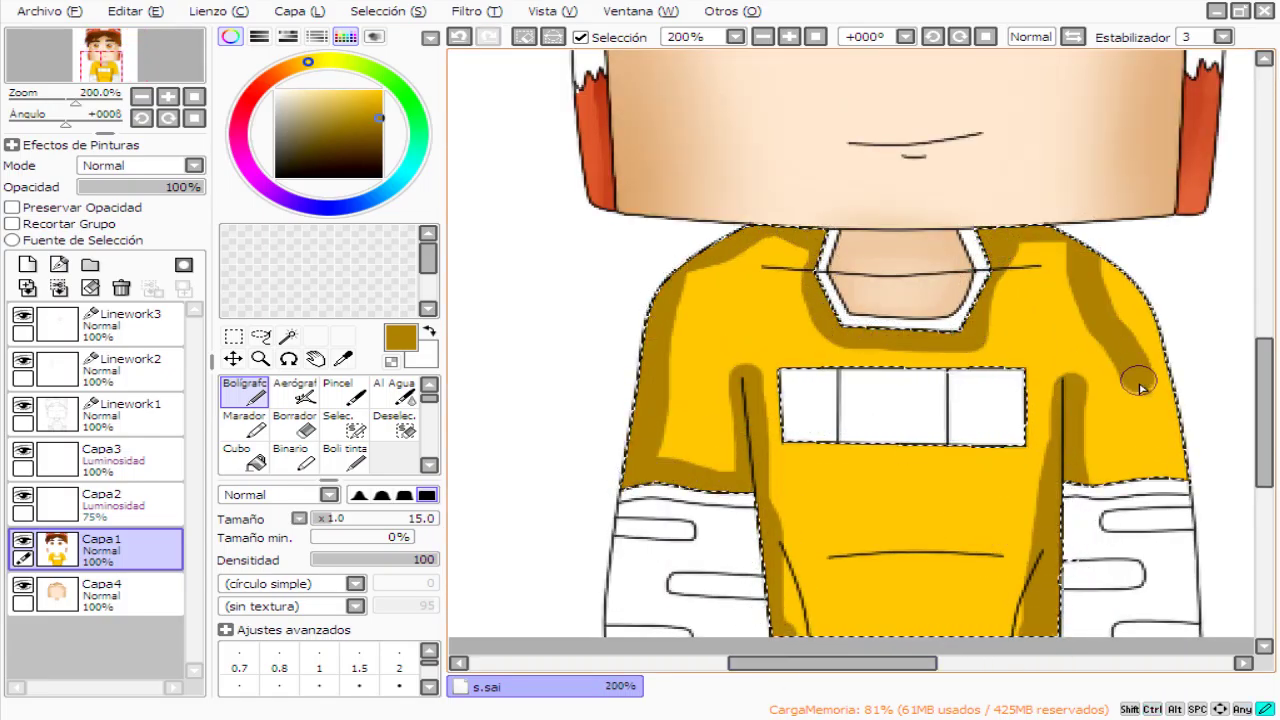
# Redo the shoulder and collar shadows in dark gold and extend them around the chest panel and along the front pouch lines.
pyautogui.hotkey('ctrl', 'z')
pyautogui.moveTo(830, 236)
pyautogui.mouseDown()
pyautogui.moveTo(727, 222)
pyautogui.moveTo(640, 370)
pyautogui.mouseUp()
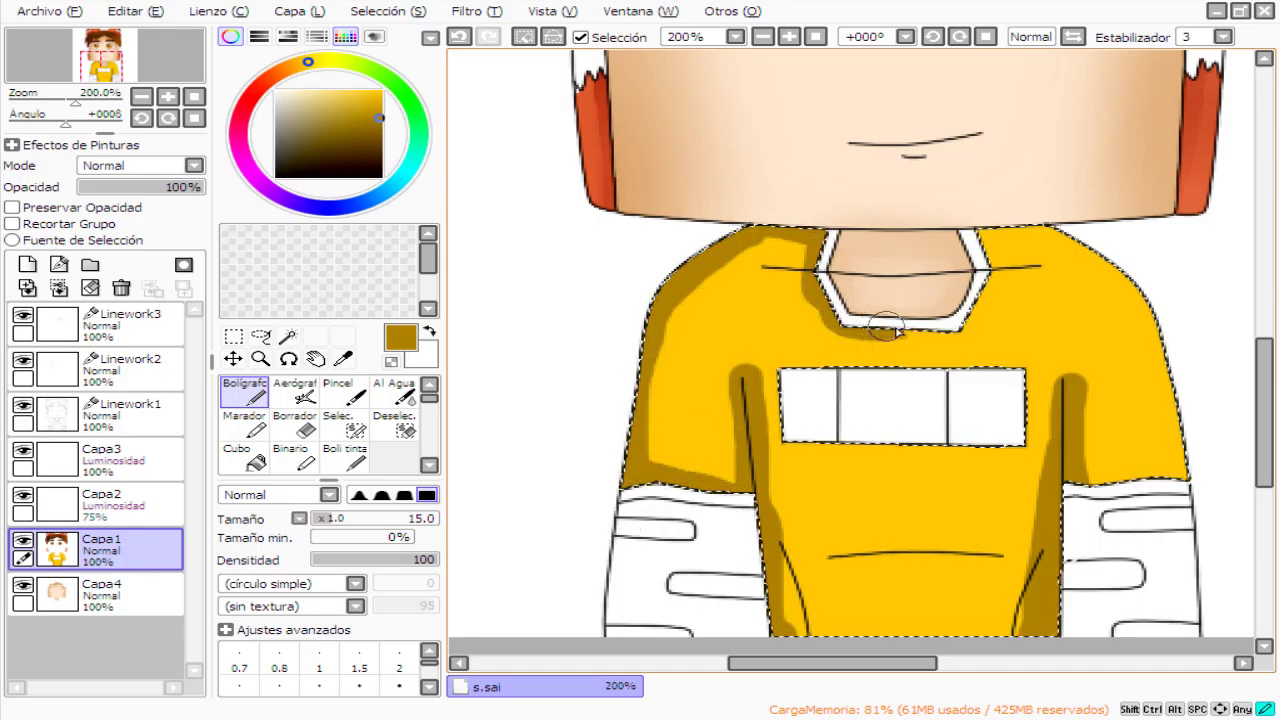
pyautogui.scroll(3, 1060, 460)
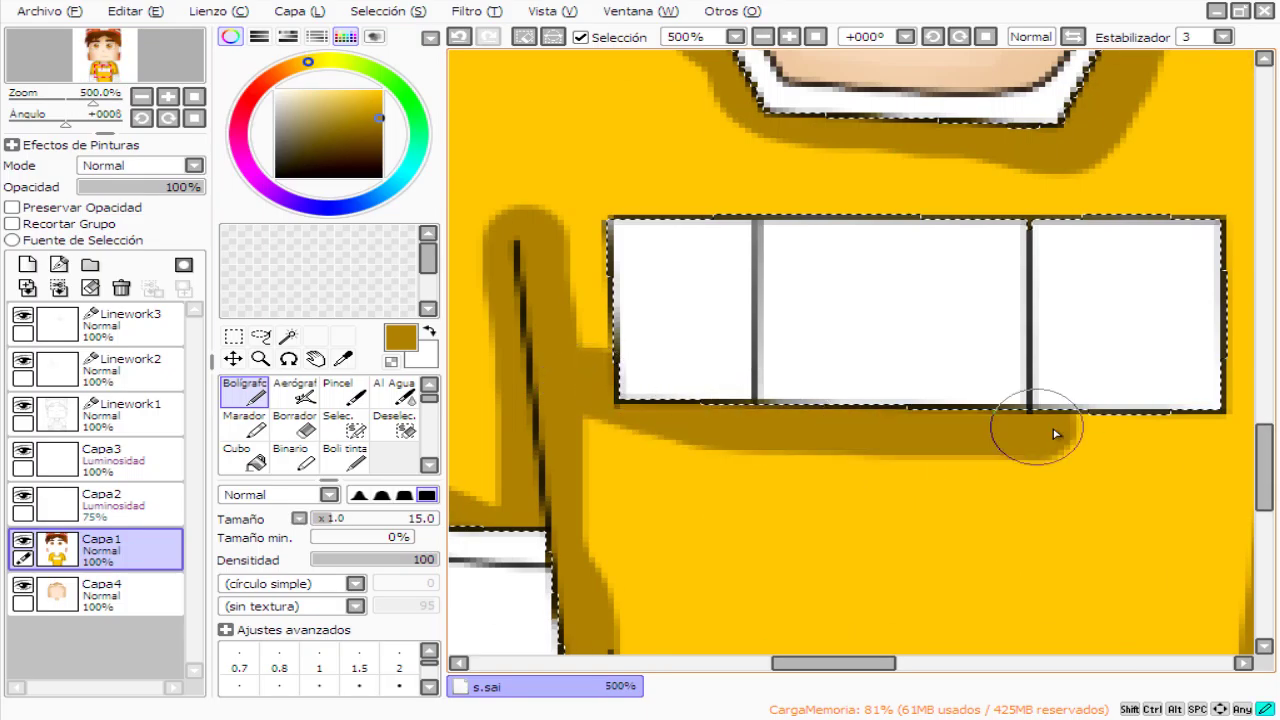
pyautogui.scroll(-3, 692, 367)
pyautogui.scroll(-5, 497, 385)
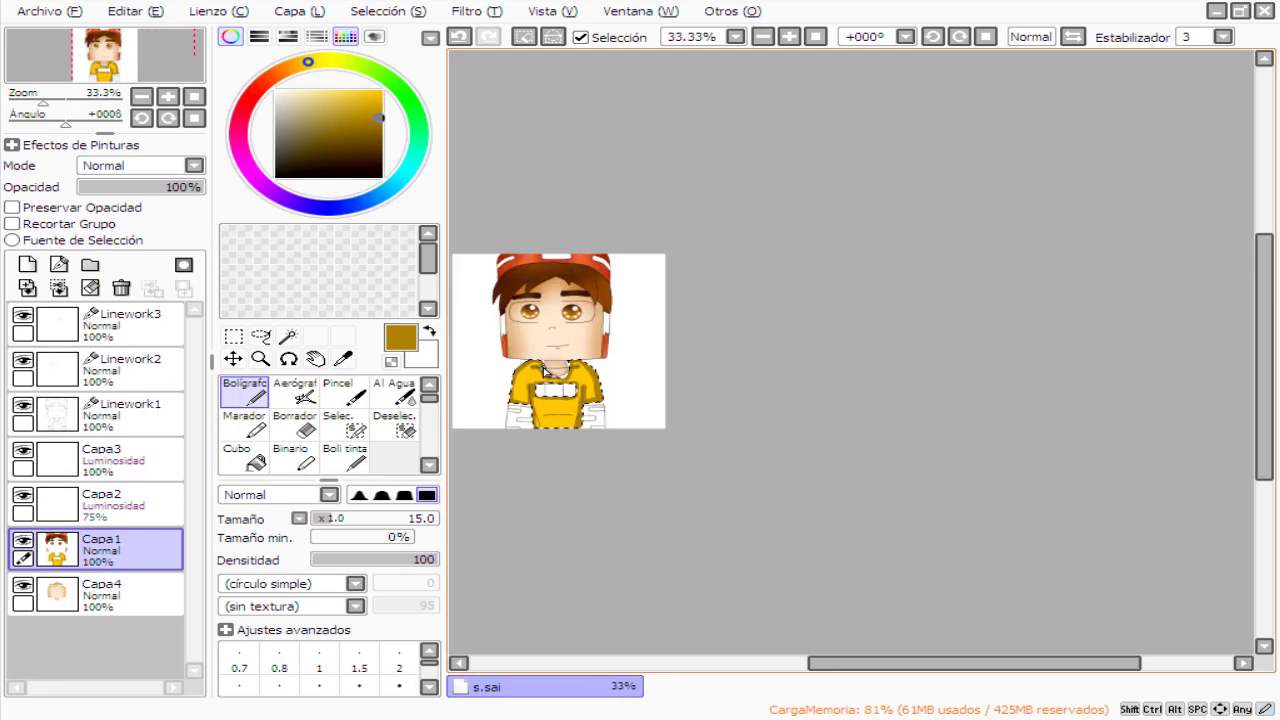
pyautogui.scroll(6, 757, 380)
pyautogui.scroll(-3, 484, 479)
# Blend the dark gold shadows across the whole shirt with Desenf. at density 19 and clear the selection.
pyautogui.press('b')
pyautogui.scroll(3, 482, 480)
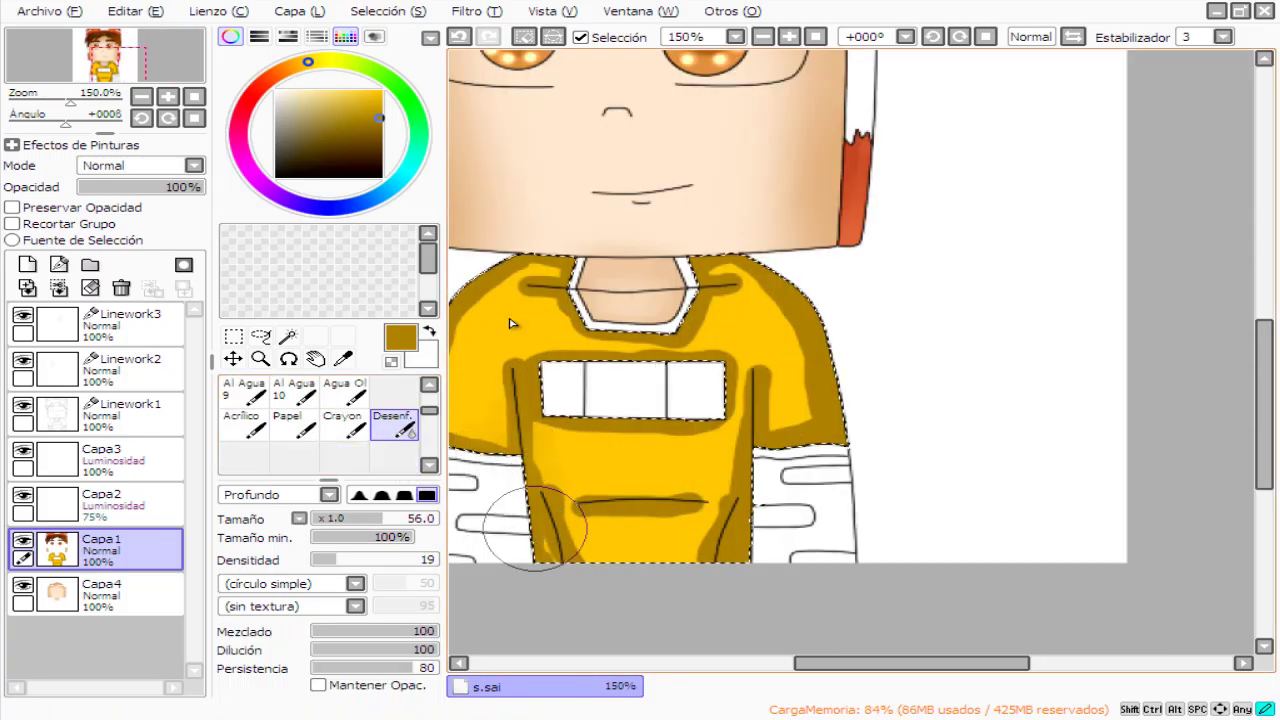
pyautogui.scroll(-2, 824, 490)
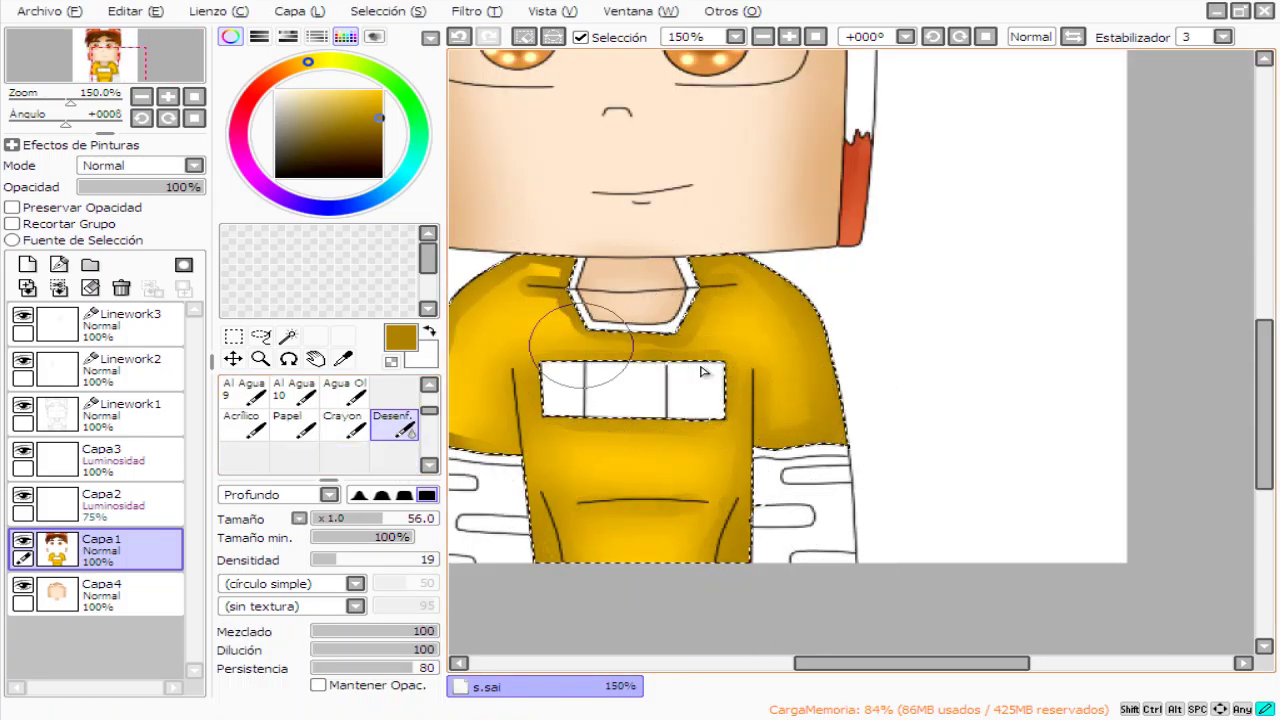
pyautogui.scroll(-6, 508, 423)
pyautogui.scroll(5, 650, 447)
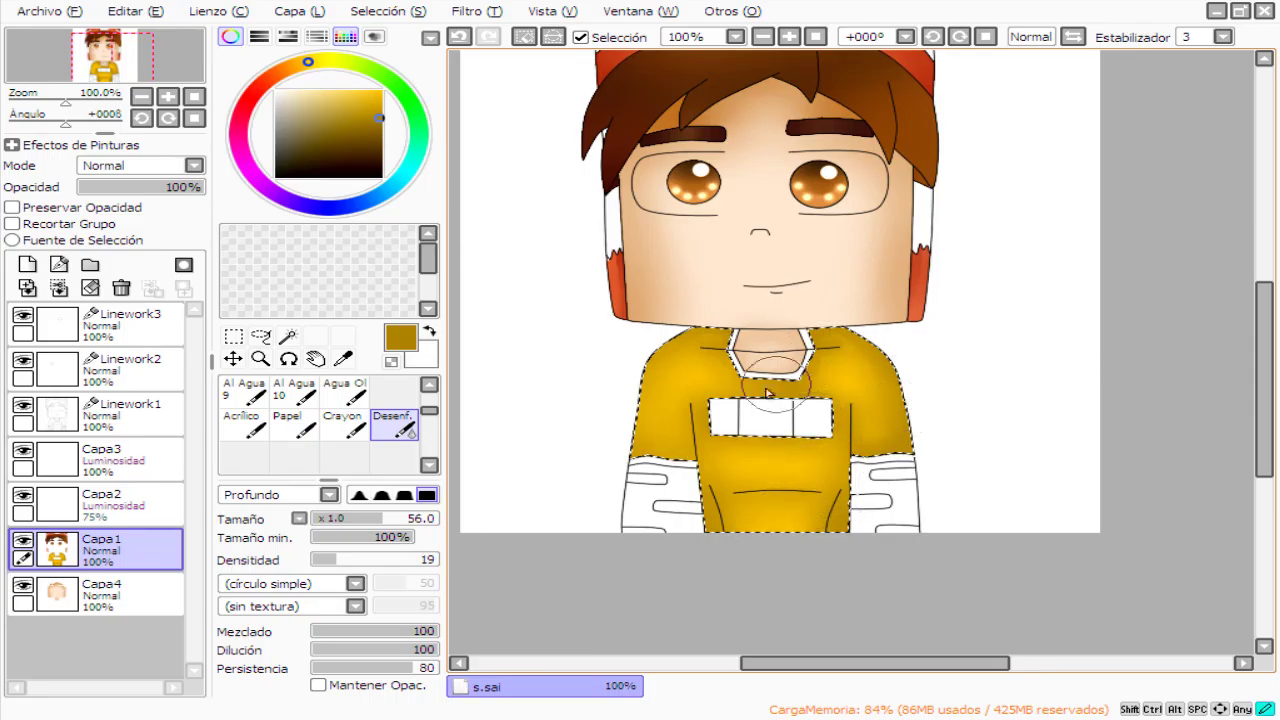
pyautogui.scroll(-5, 768, 393)
pyautogui.scroll(1, 837, 177)
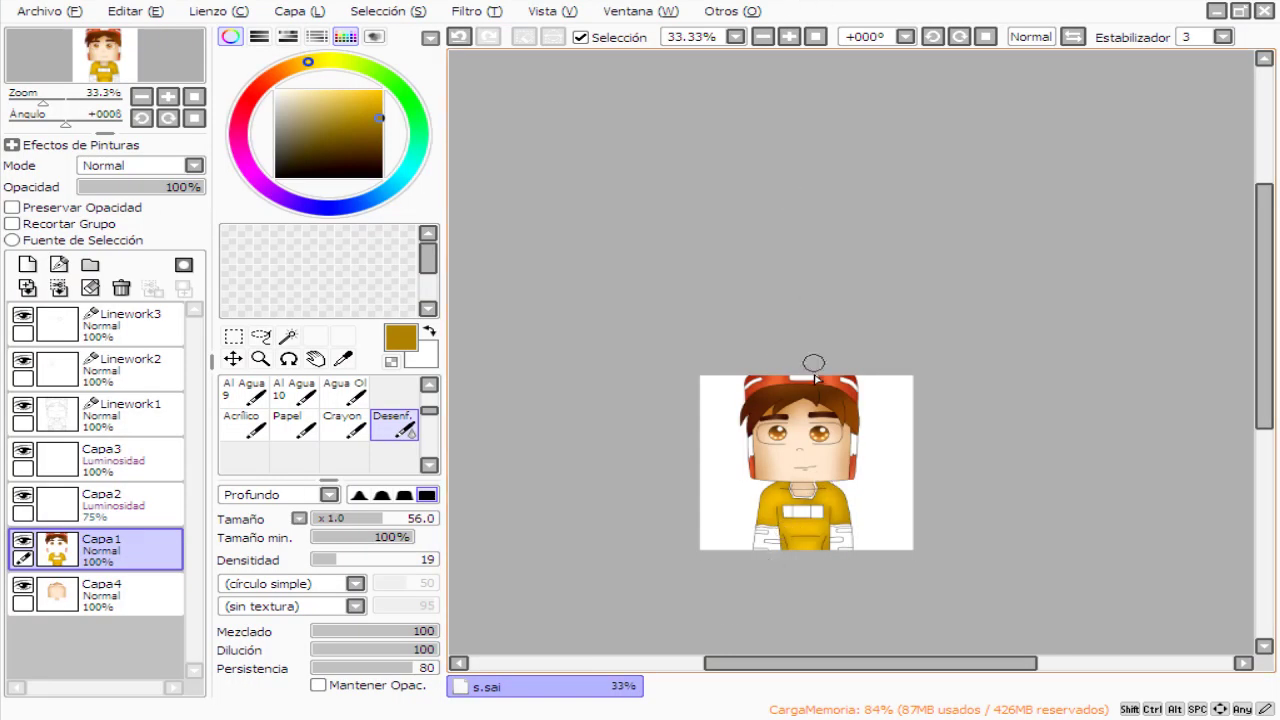
pyautogui.scroll(3, 825, 488)
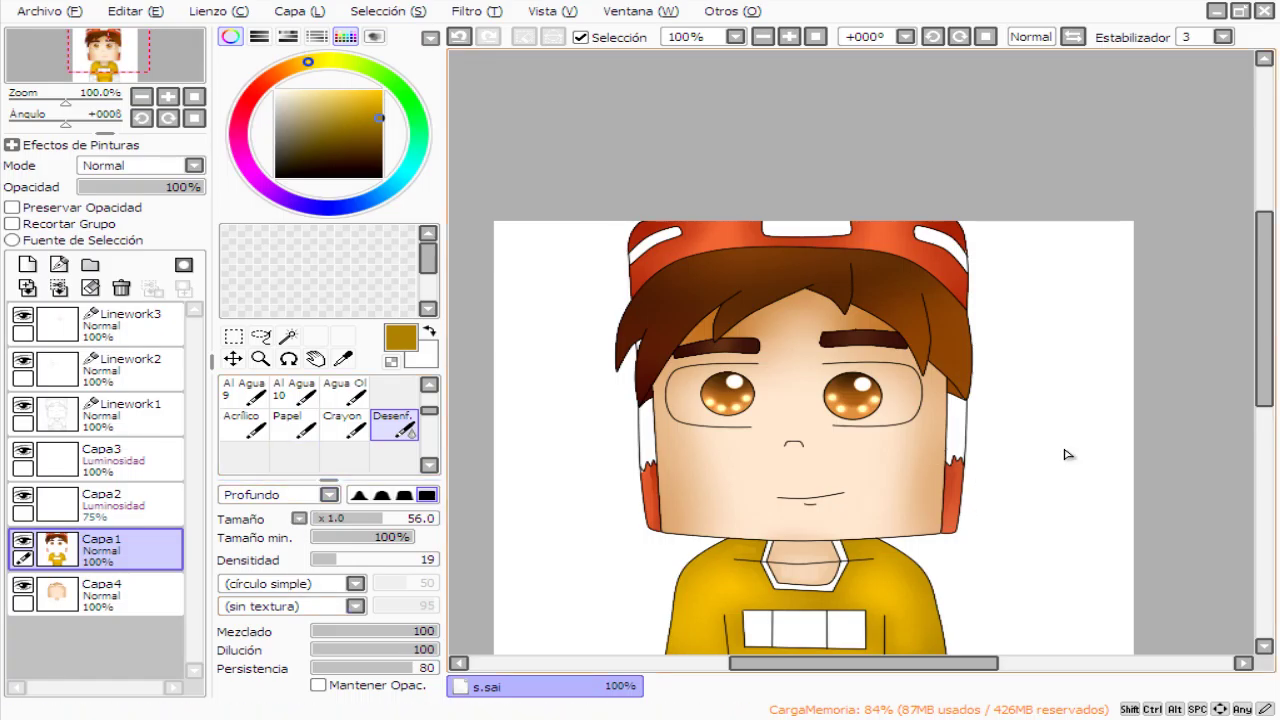
pyautogui.scroll(3, 586, 457)
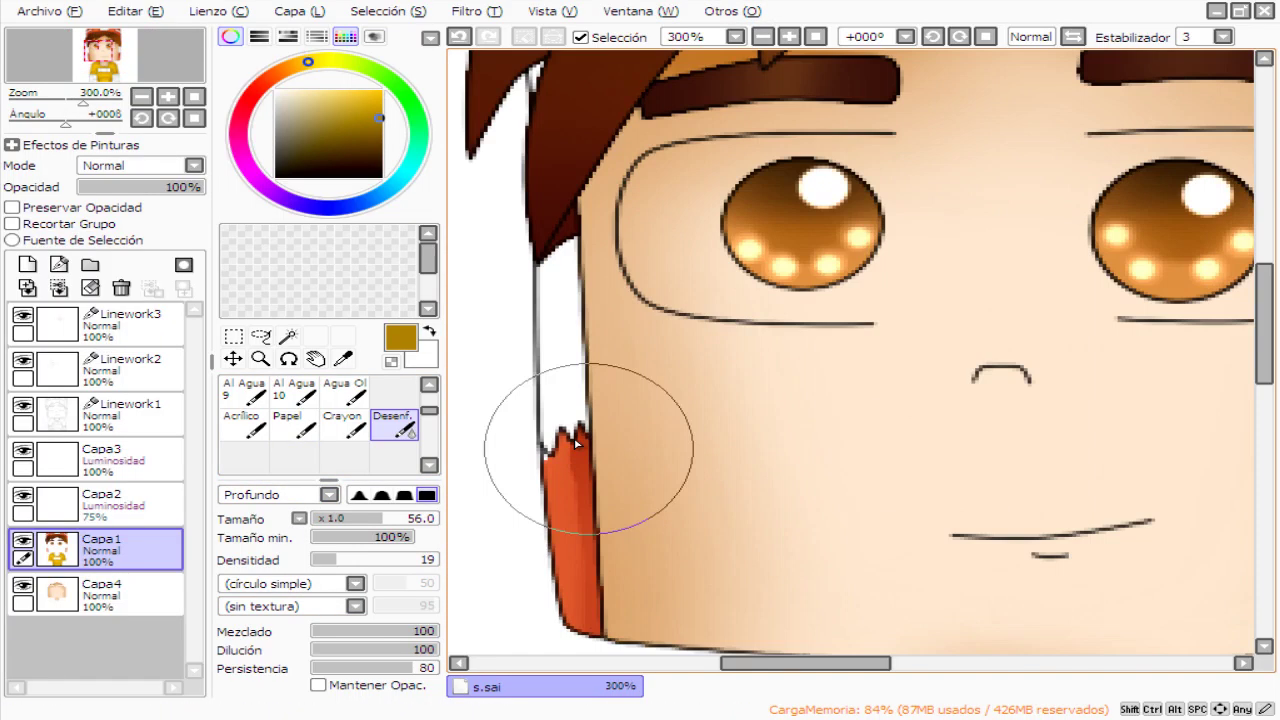
pyautogui.scroll(-1, 600, 420)
pyautogui.scroll(-4, 600, 420)
pyautogui.scroll(2, 660, 237)
pyautogui.scroll(-1, 660, 237)
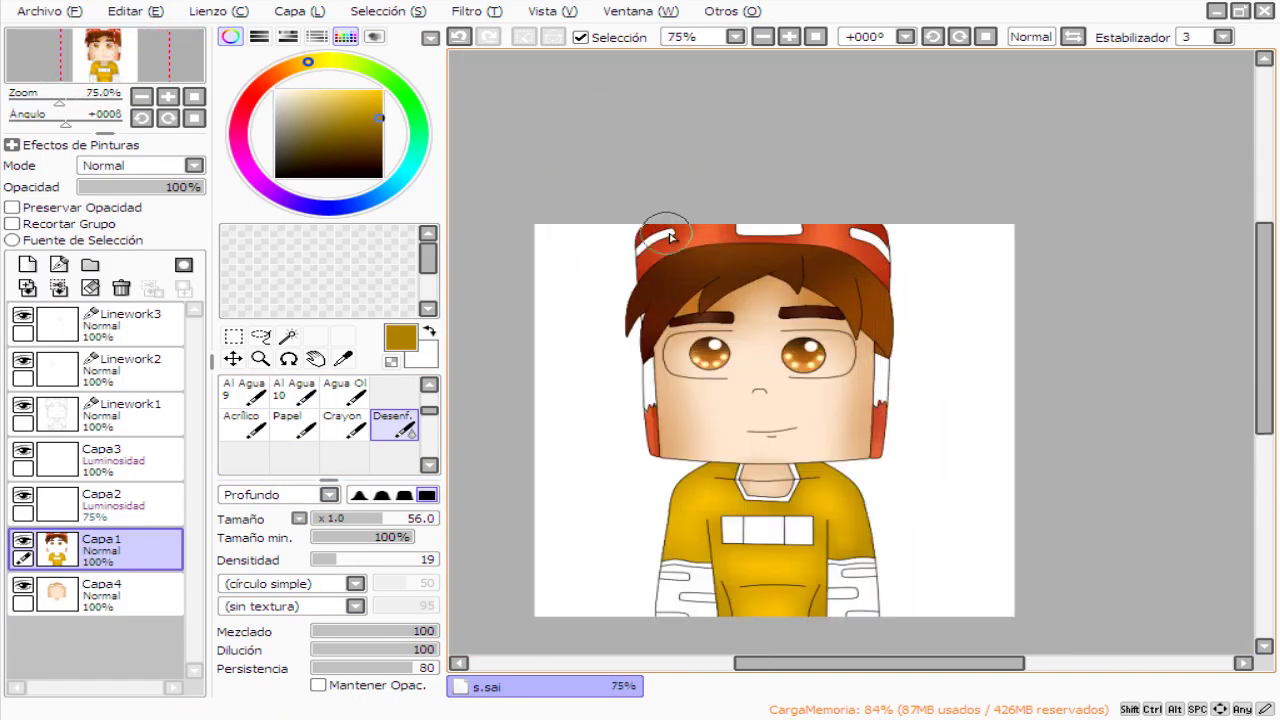
# Select the lower sleeve areas of both arms on Linework1 with the magic wand, leaving out the white stripes.
pyautogui.click(140, 410)
pyautogui.click(287, 336)
pyautogui.scroll(1, 700, 600)
pyautogui.click(728, 578)
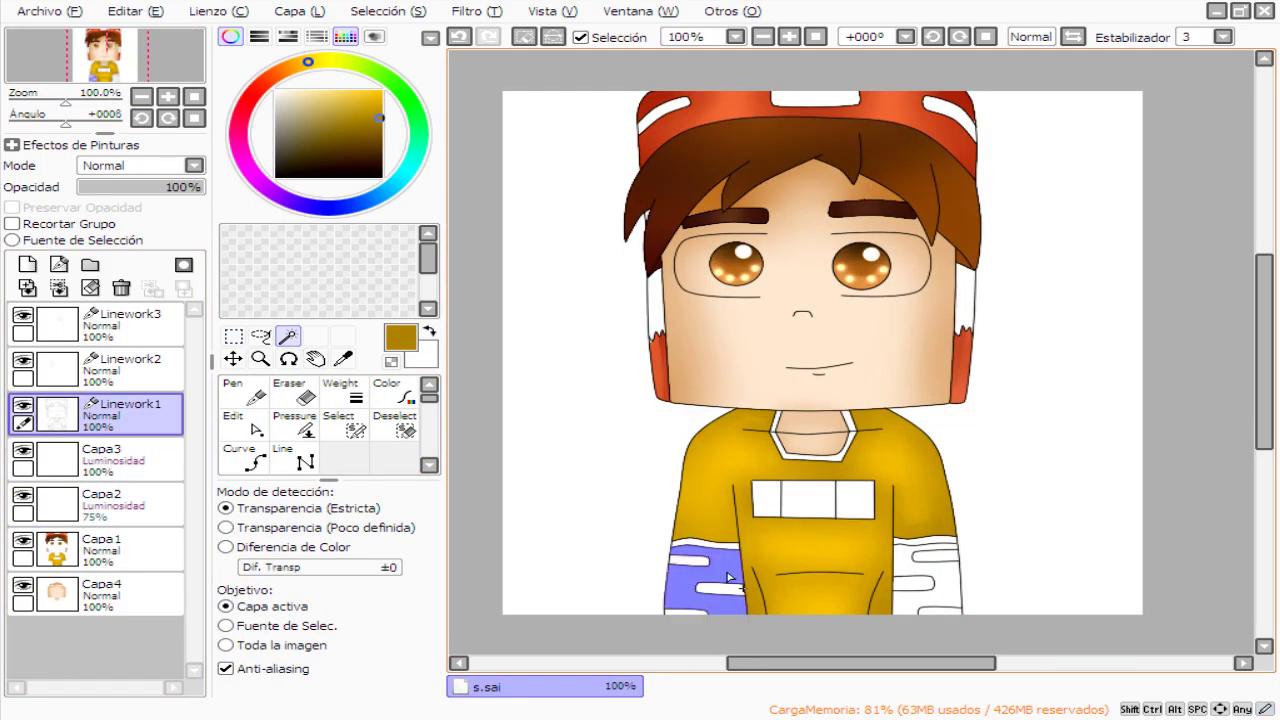
# Fill the selected lower sleeves on Capa1, trying dark red and settling on the helmet's lighter orange-red.
pyautogui.click(140, 557)
pyautogui.click(240, 455)
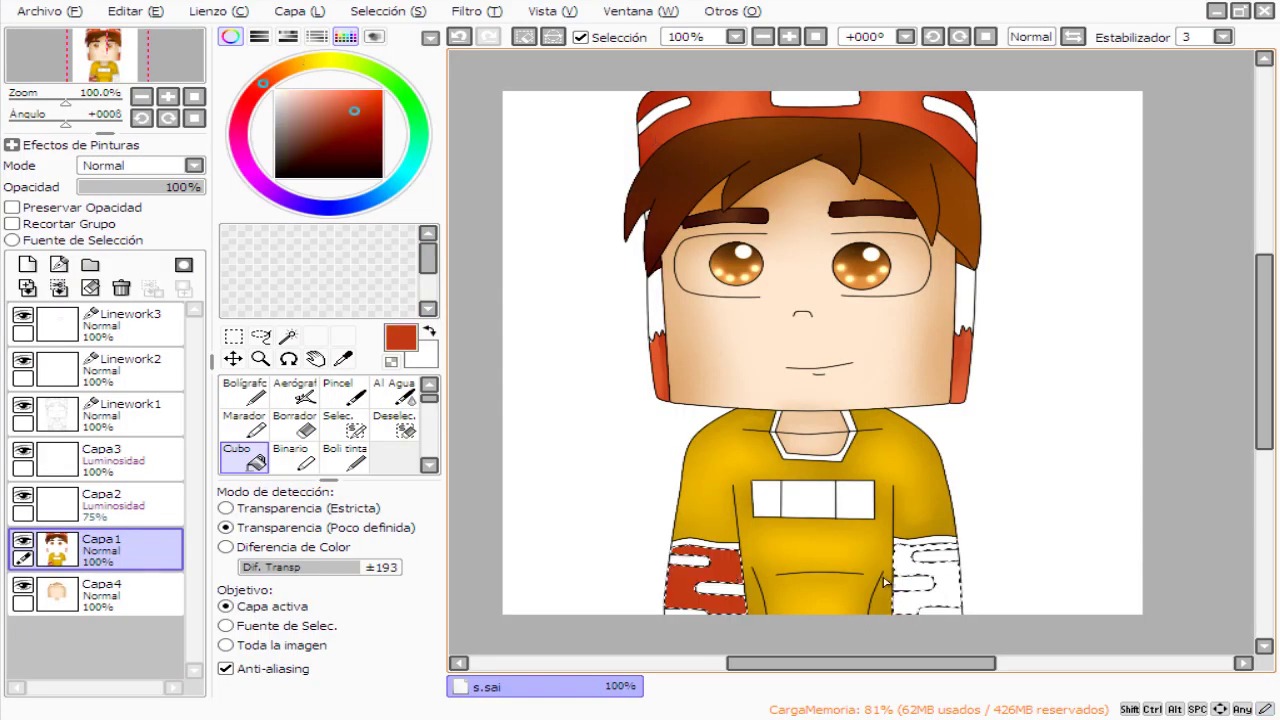
pyautogui.scroll(-1, 899, 507)
pyautogui.click(915, 560)
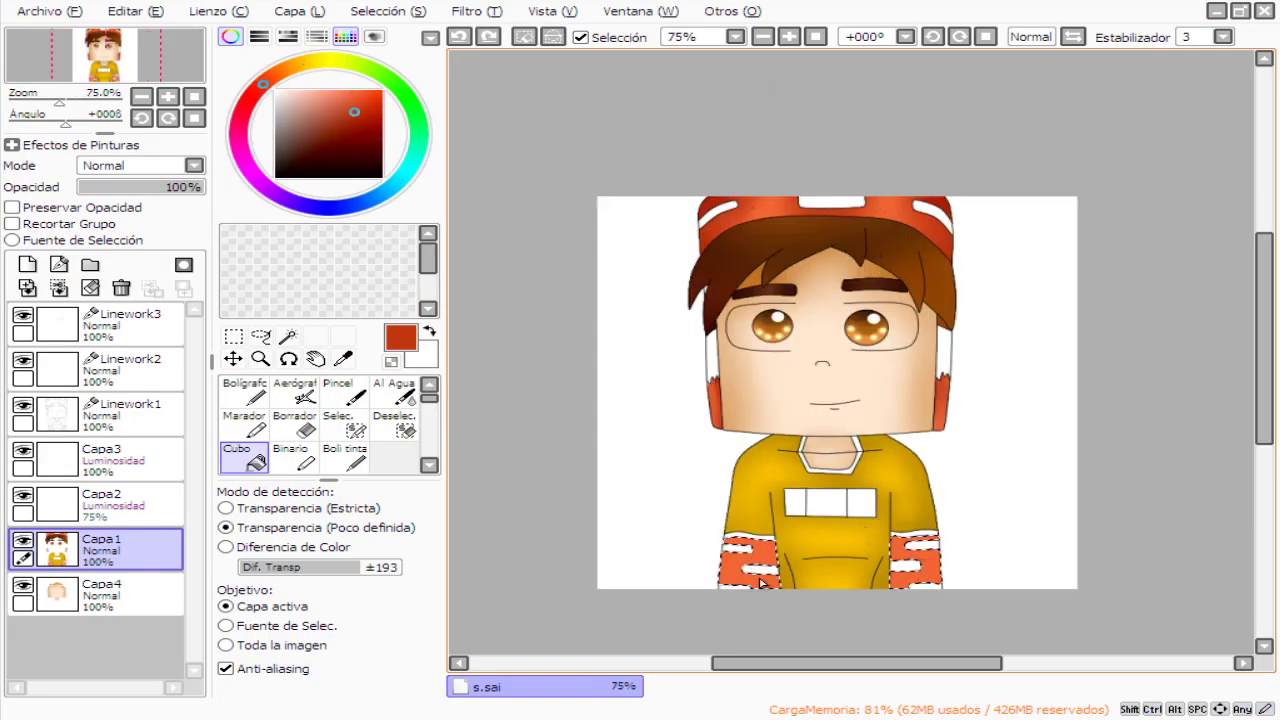
# Paint dark red shadows along the edges and around the stripes of the left lower sleeve with Bolígrafo.
pyautogui.scroll(4, 762, 582)
pyautogui.scroll(-1, 762, 582)
pyautogui.scroll(-2, 640, 338)
pyautogui.press('n')
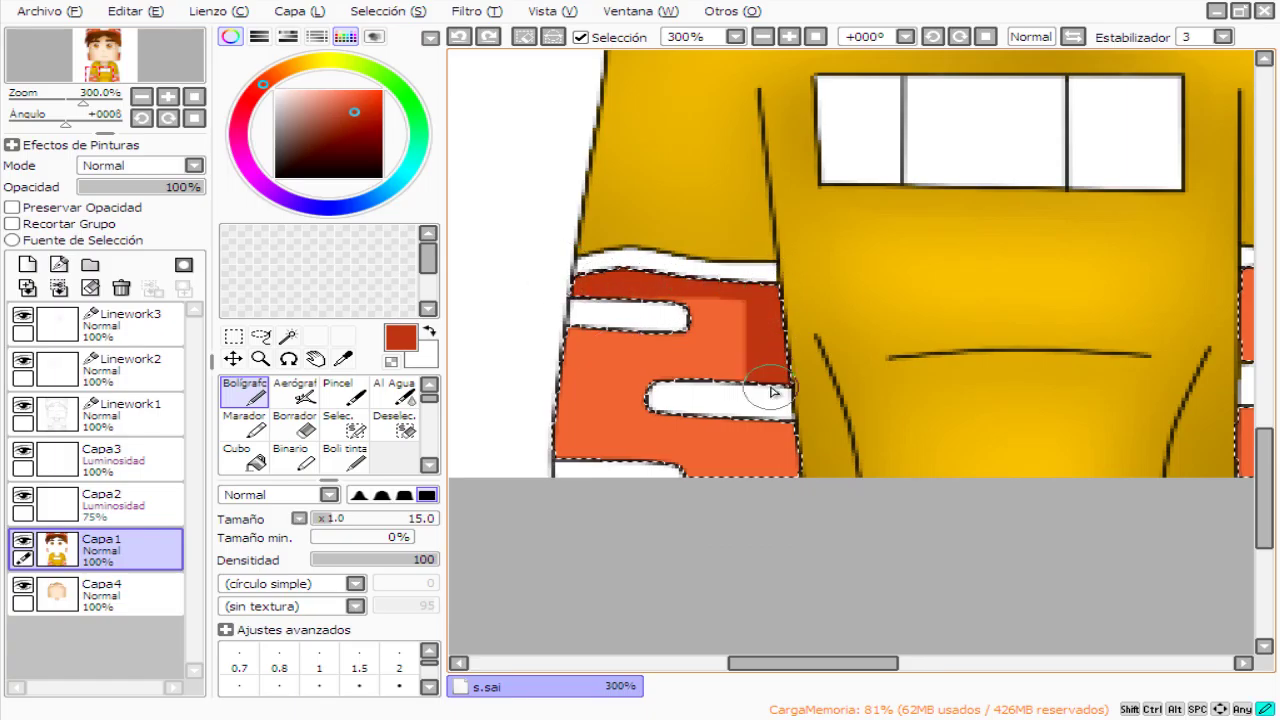
pyautogui.scroll(1, 657, 302)
pyautogui.scroll(-3, 386, 434)
# Blend the left lower sleeve's dark red shadows with Desenf., lowering the density to 5 and then setting it to 15.
pyautogui.click(393, 425)
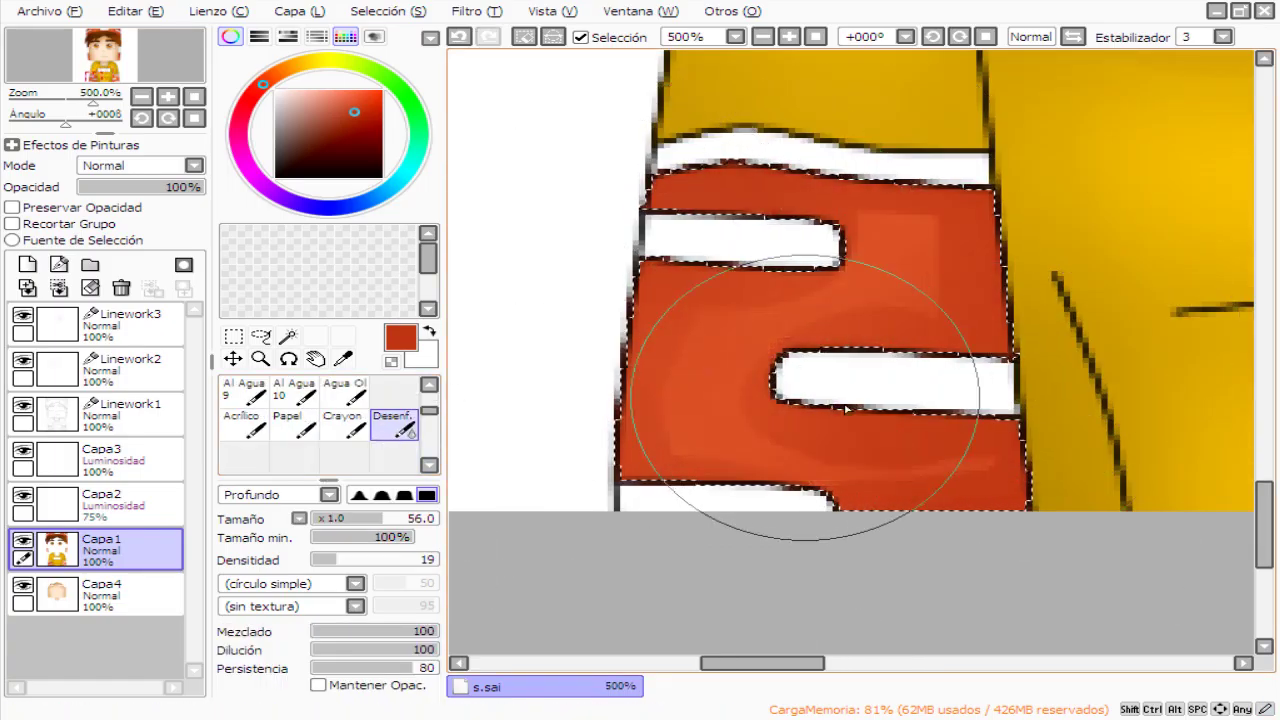
pyautogui.scroll(-3, 760, 420)
pyautogui.scroll(3, 706, 450)
pyautogui.moveTo(688, 308); pyautogui.dragTo(768, 294)
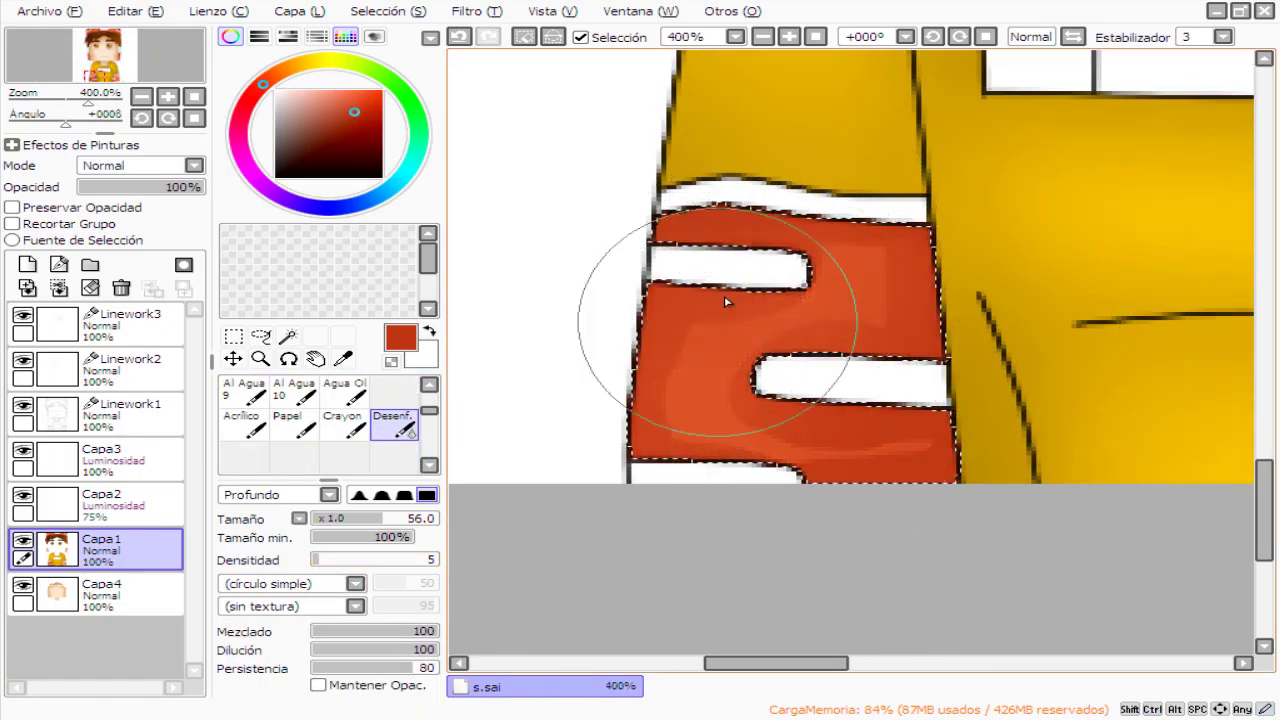
pyautogui.scroll(1, 727, 302)
pyautogui.scroll(-1, 929, 549)
pyautogui.scroll(-5, 777, 451)
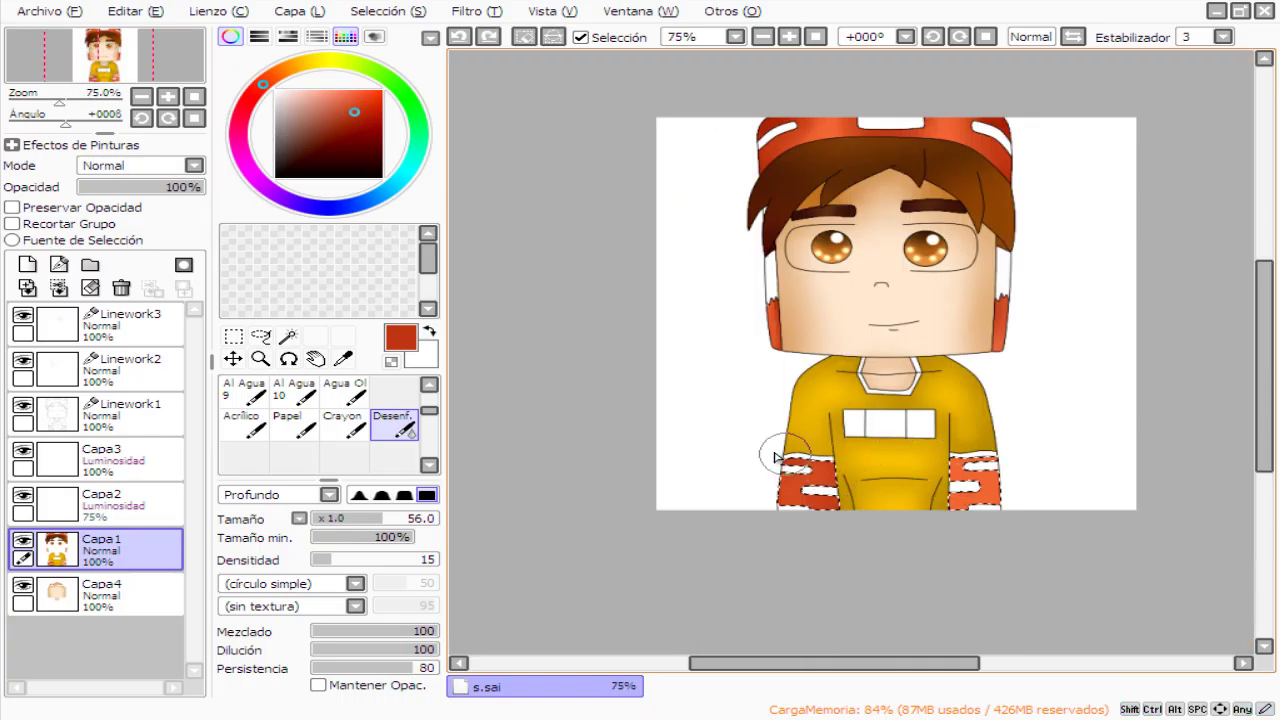
# Paint dark red shadows along the upper and inner edges of the right lower sleeve with Bolígrafo.
pyautogui.press('n')
pyautogui.scroll(5, 912, 404)
pyautogui.moveTo(900, 490); pyautogui.dragTo(1040, 370)
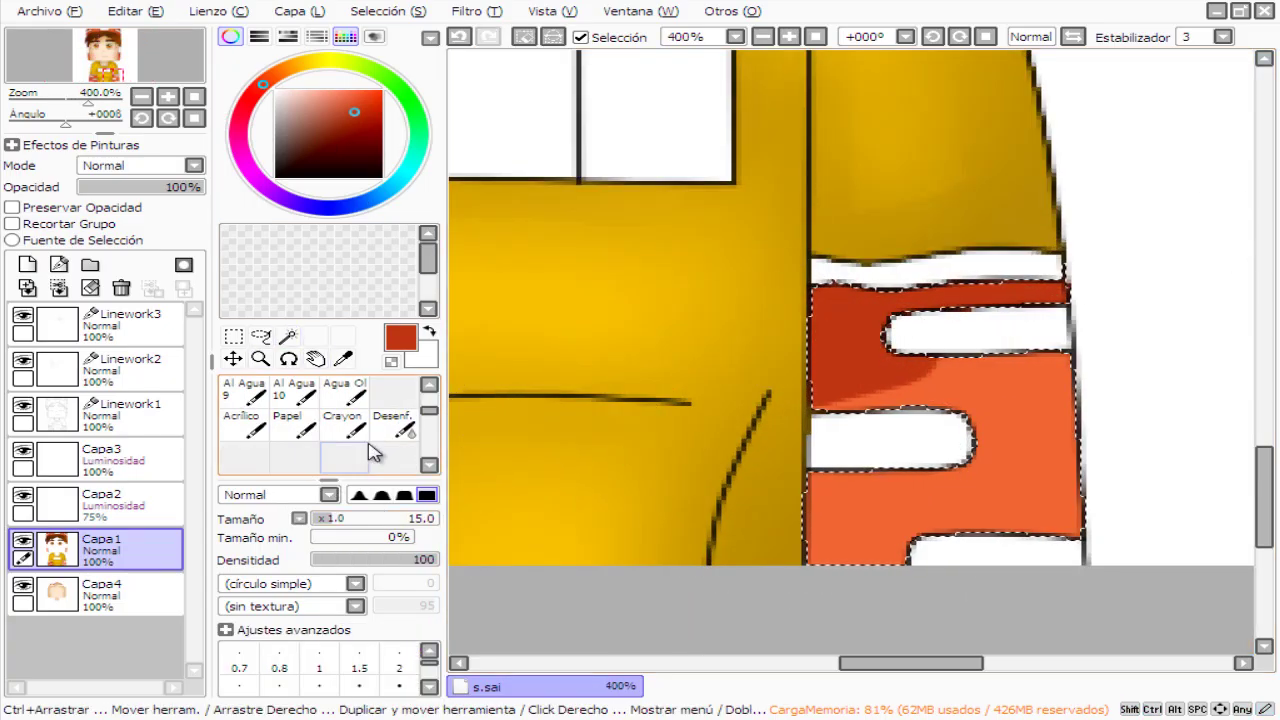
# Blend the upper shadows of the right lower sleeve with Desenf., trying a density of 100.
pyautogui.press('b')
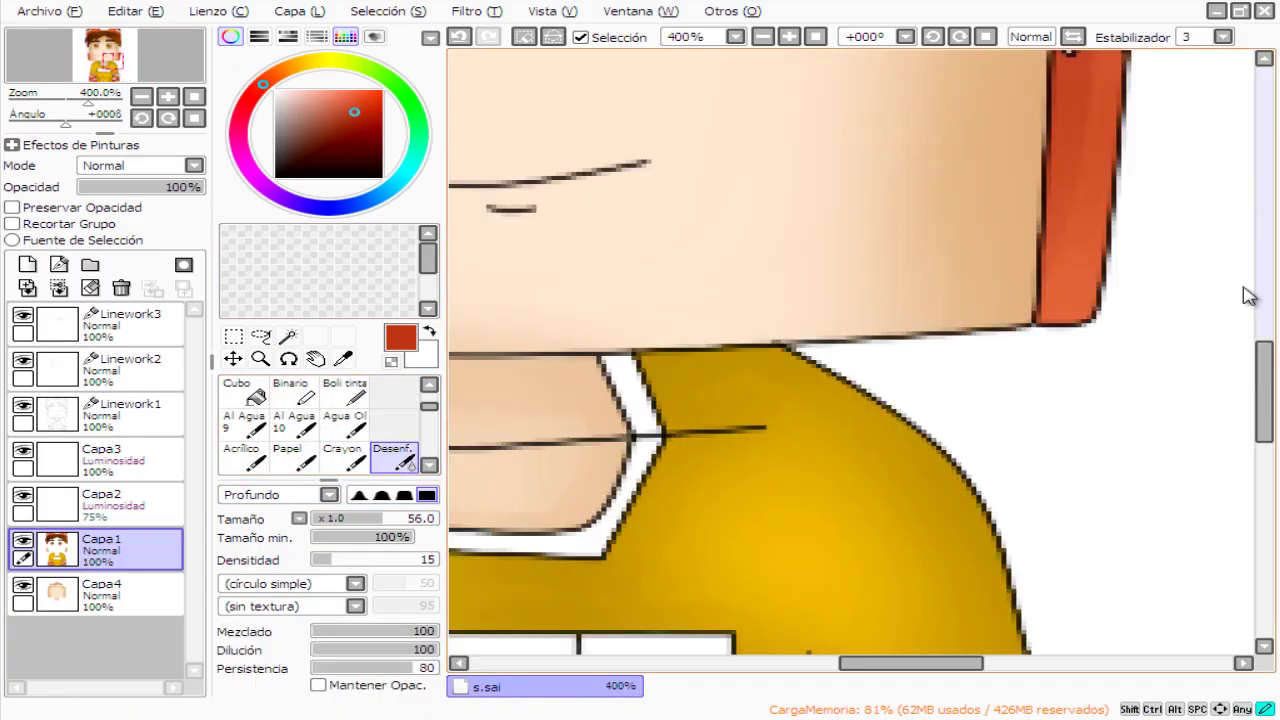
pyautogui.scroll(-5, 838, 404)
pyautogui.scroll(5, 1049, 277)
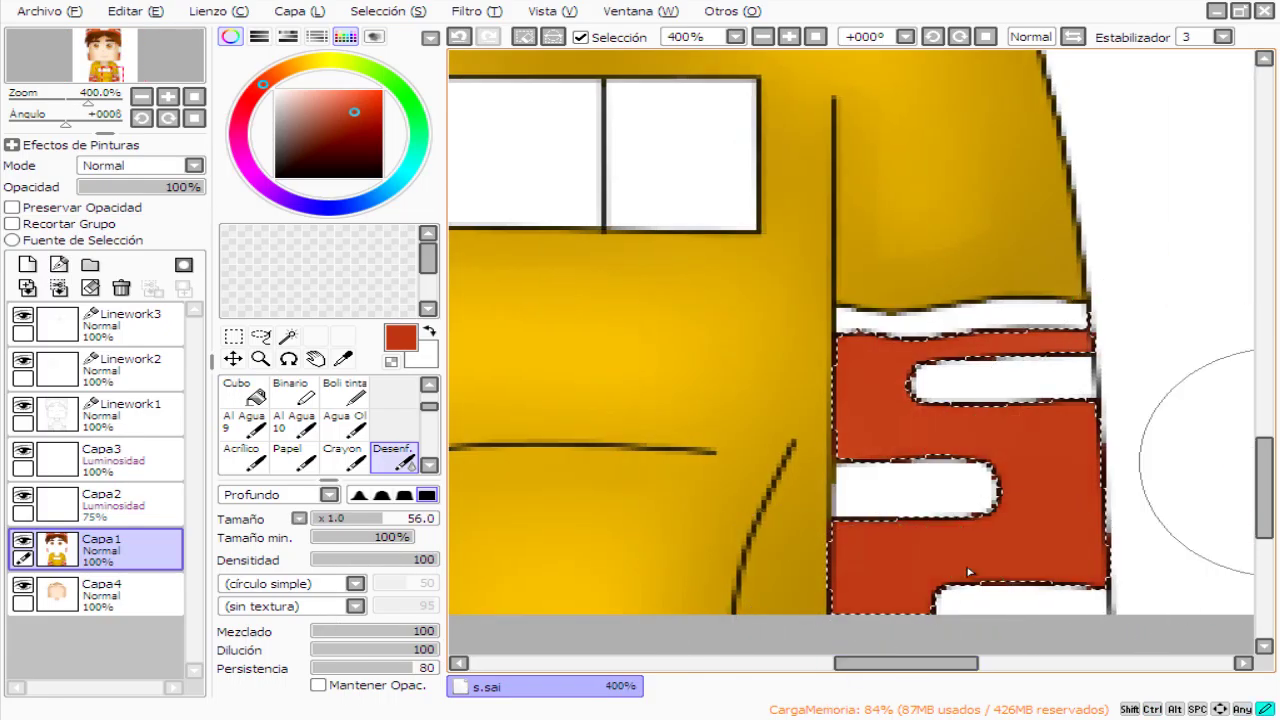
pyautogui.scroll(-5, 1257, 560)
pyautogui.scroll(10, 913, 540)
# Paint more dark red shadows along the outer edge and around the stripes of the right lower sleeve with Bolígrafo.
pyautogui.press('n')
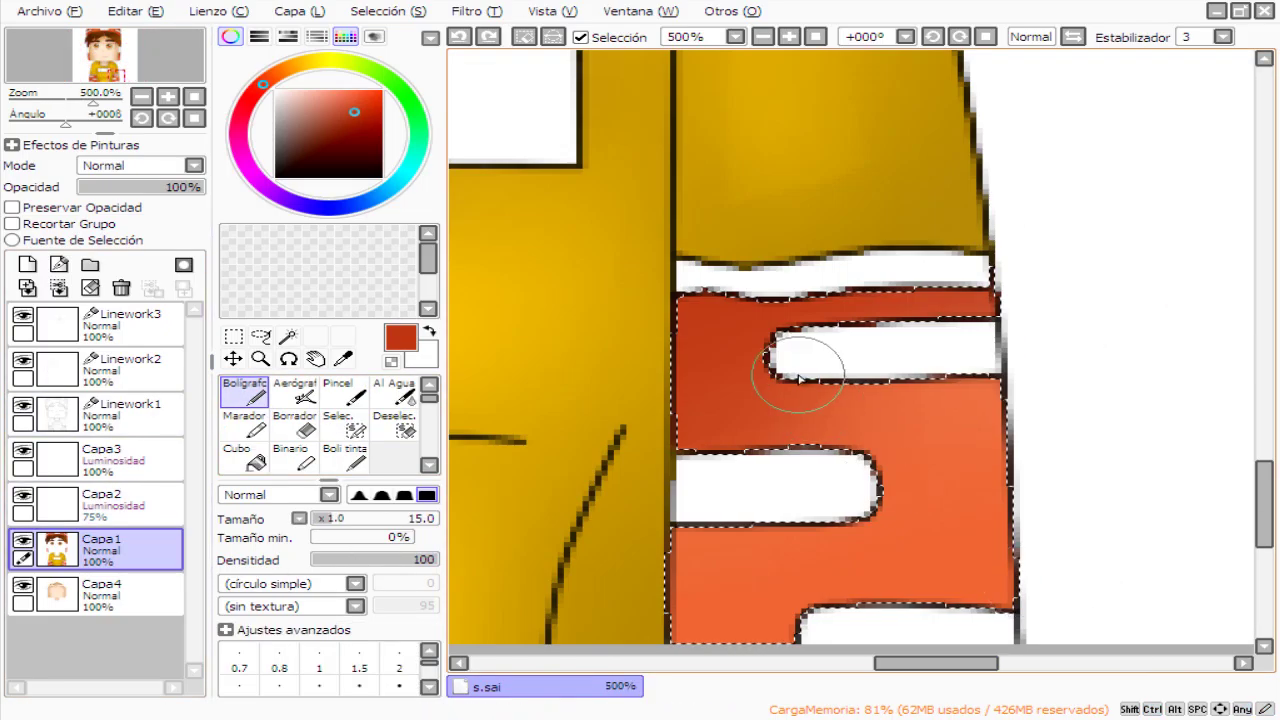
pyautogui.scroll(-1, 866, 515)
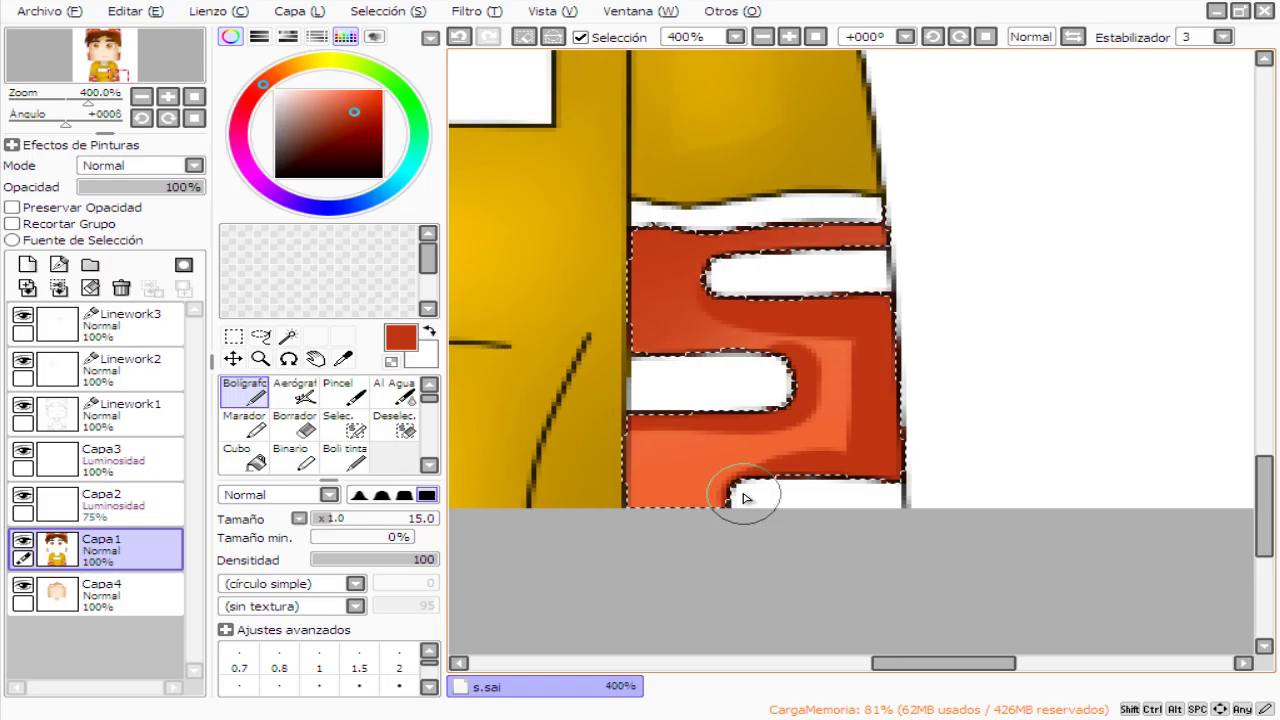
pyautogui.scroll(-1, 372, 455)
# Blend the remaining dark red shadows of the right lower sleeve with Desenf. at density 50.
pyautogui.click(372, 455)
pyautogui.click(370, 562)
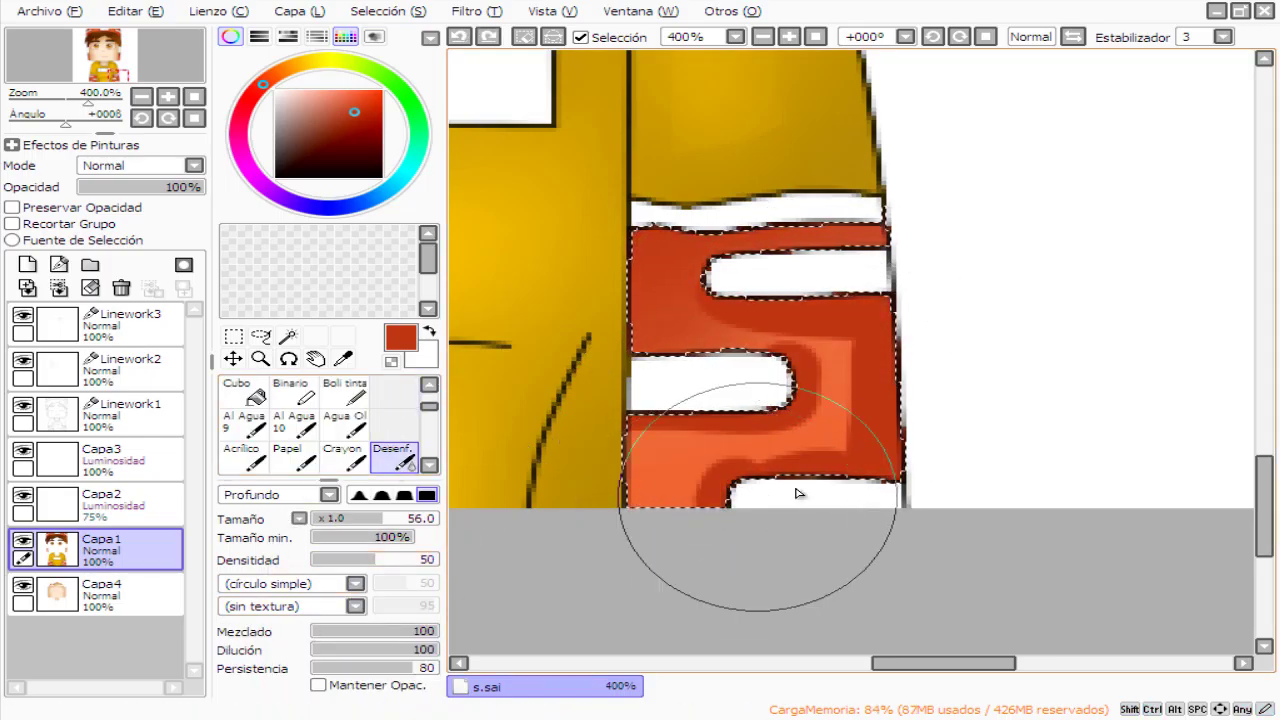
pyautogui.scroll(-4, 966, 337)
pyautogui.scroll(5, 971, 366)
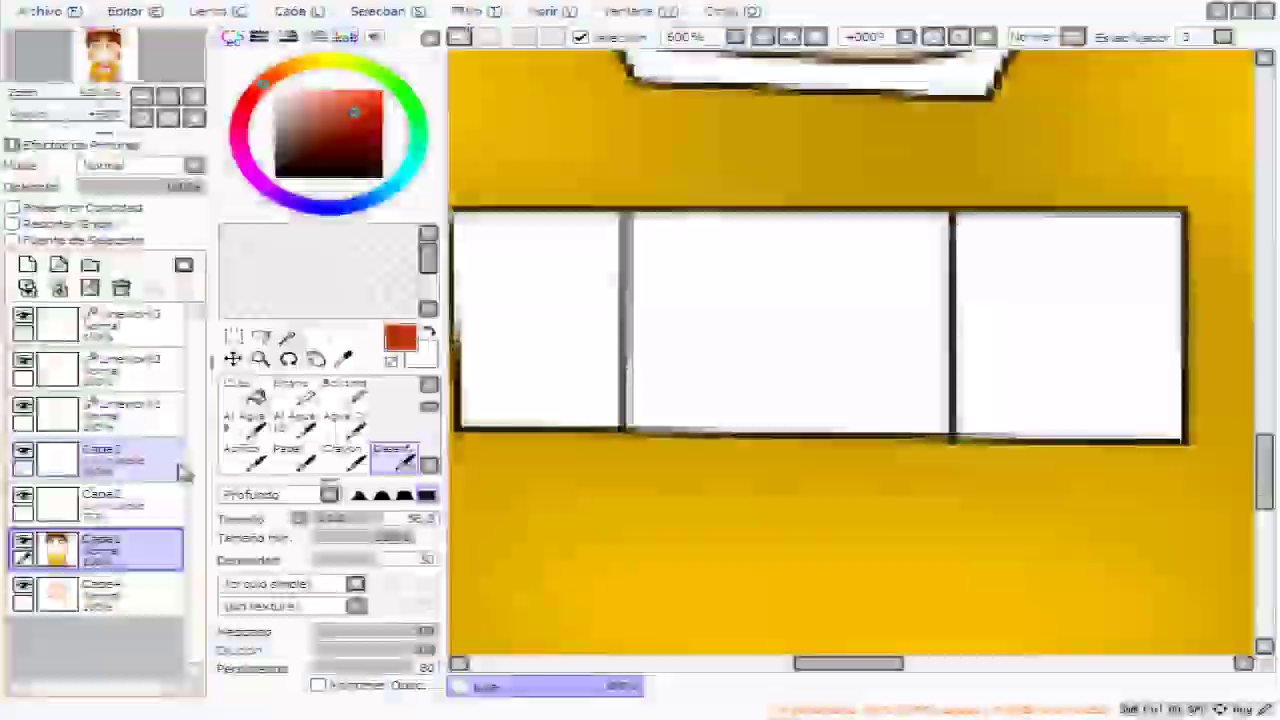
# Select the left box of the chest badge on Linework1 with the magic wand and fill it with yellow on Capa1.
pyautogui.click(130, 410)
pyautogui.click(287, 336)
pyautogui.click(535, 320)
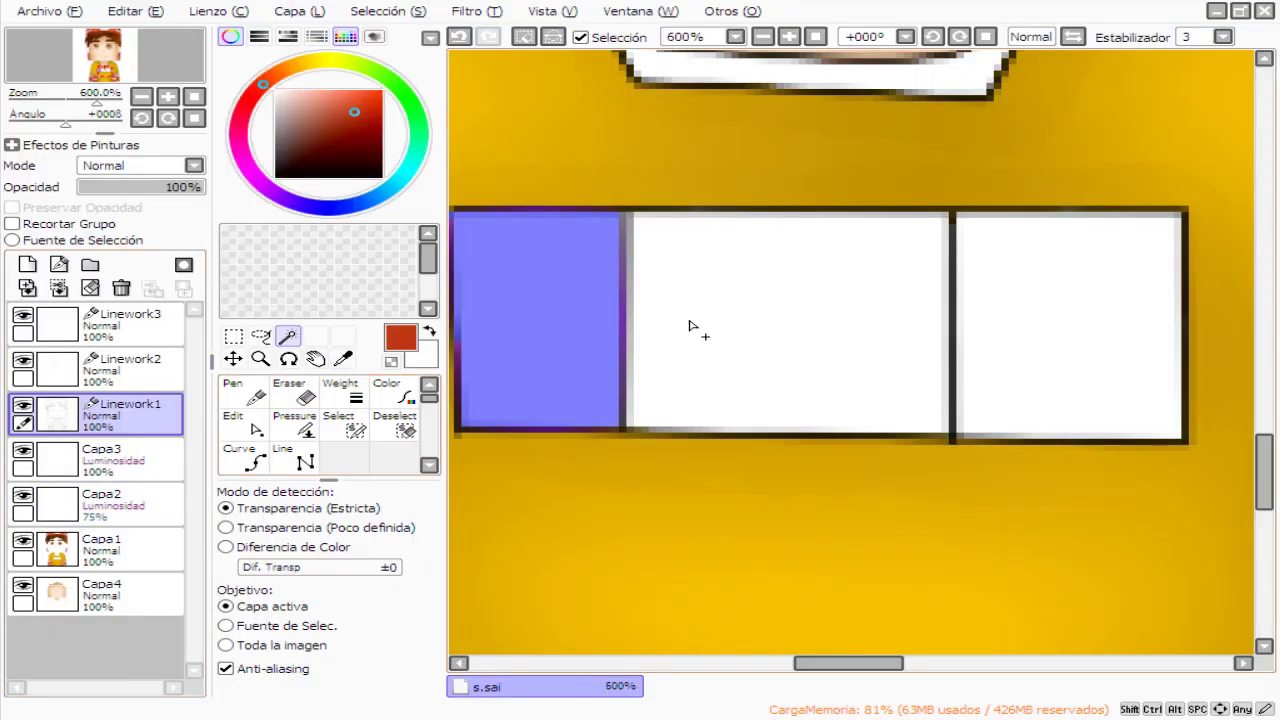
pyautogui.click(134, 505)
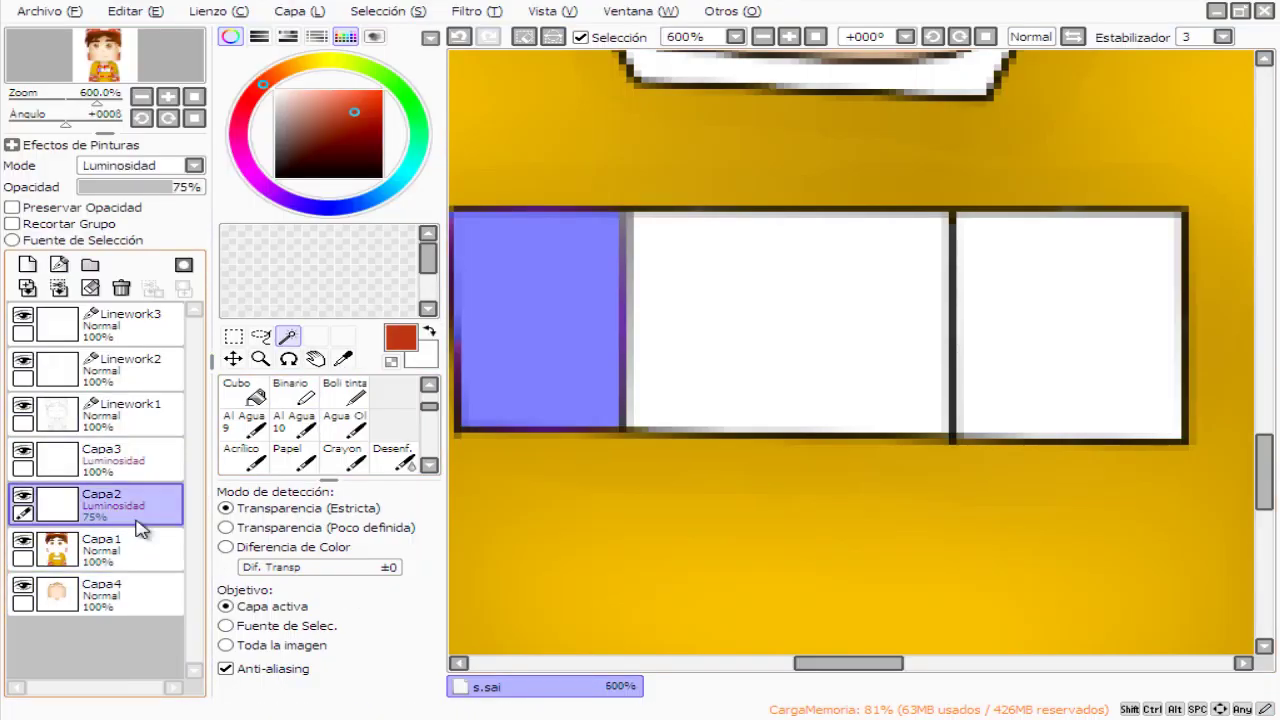
pyautogui.click(134, 550)
pyautogui.click(244, 392)
pyautogui.keyDown('alt'); pyautogui.click(563, 457); pyautogui.keyUp('alt')
pyautogui.click(469, 251)
pyautogui.moveTo(469, 251); pyautogui.dragTo(682, 333)
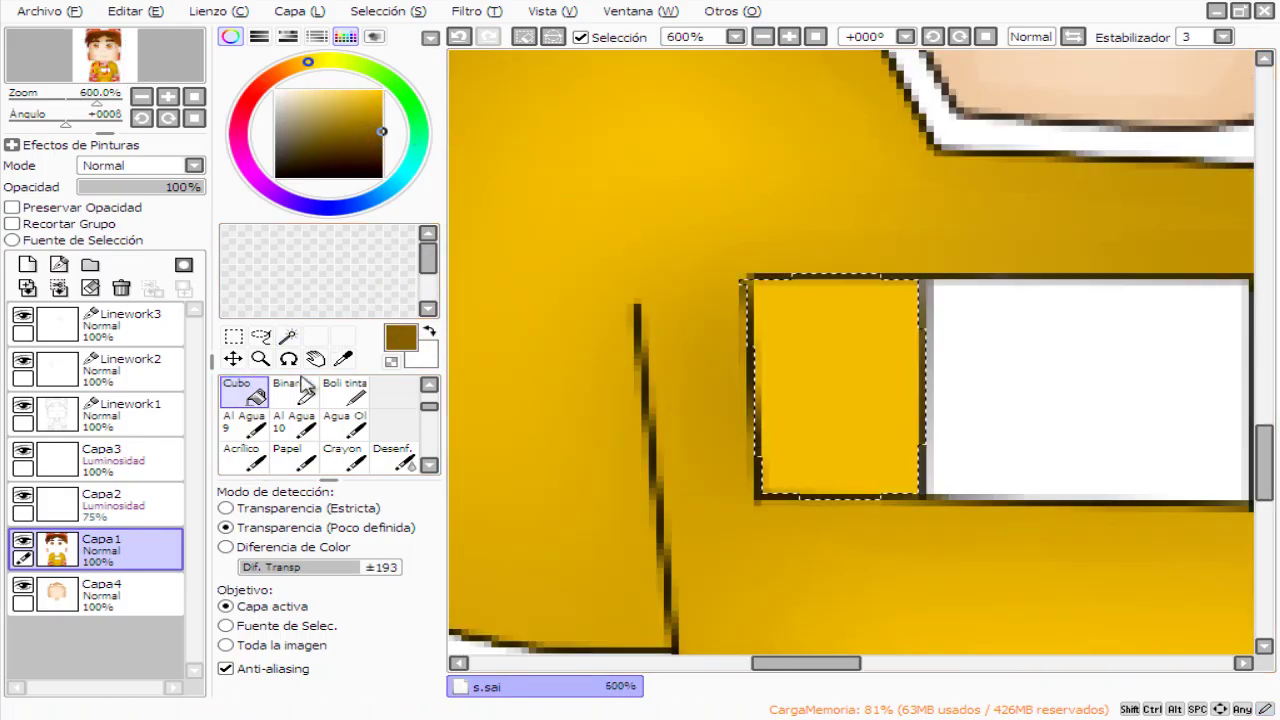
# Paint a dark golden-brown shadow along the yellow badge box's edge with Bolígrafo and blend it with Desenf.
pyautogui.click(305, 388)
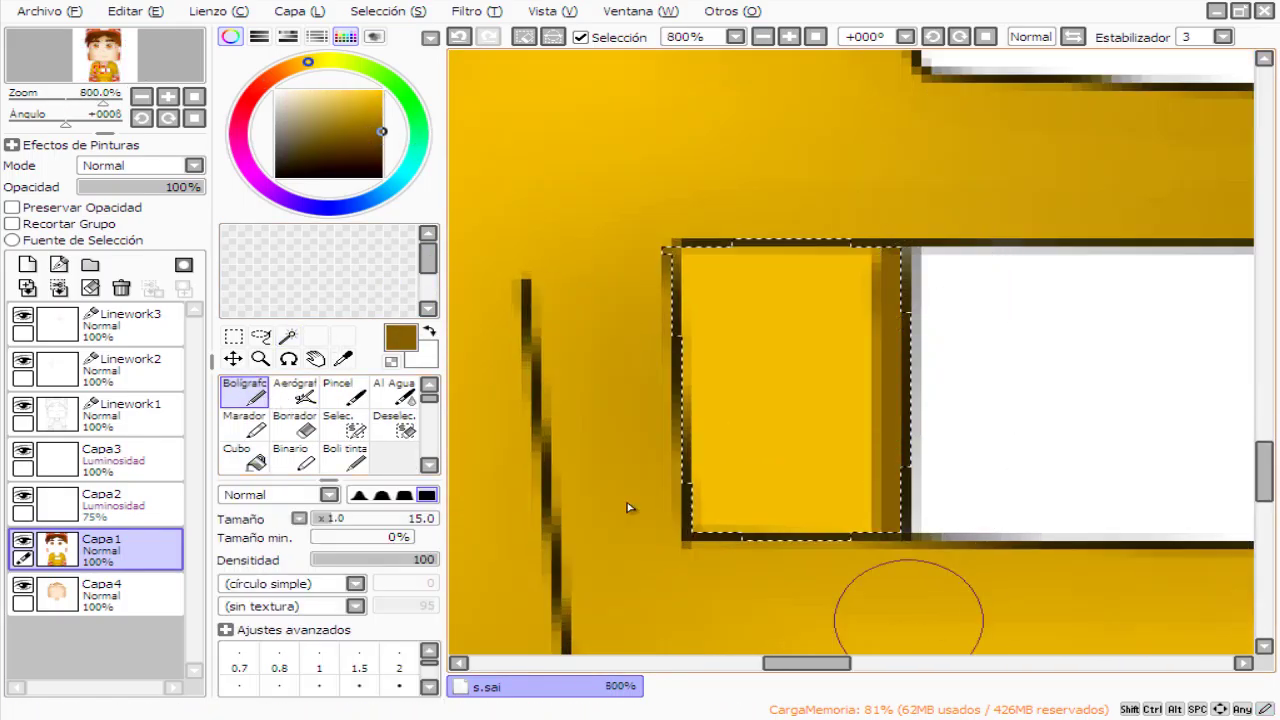
pyautogui.click(394, 424)
pyautogui.scroll(-3, 910, 538)
pyautogui.scroll(-2, 910, 538)
pyautogui.scroll(5, 910, 538)
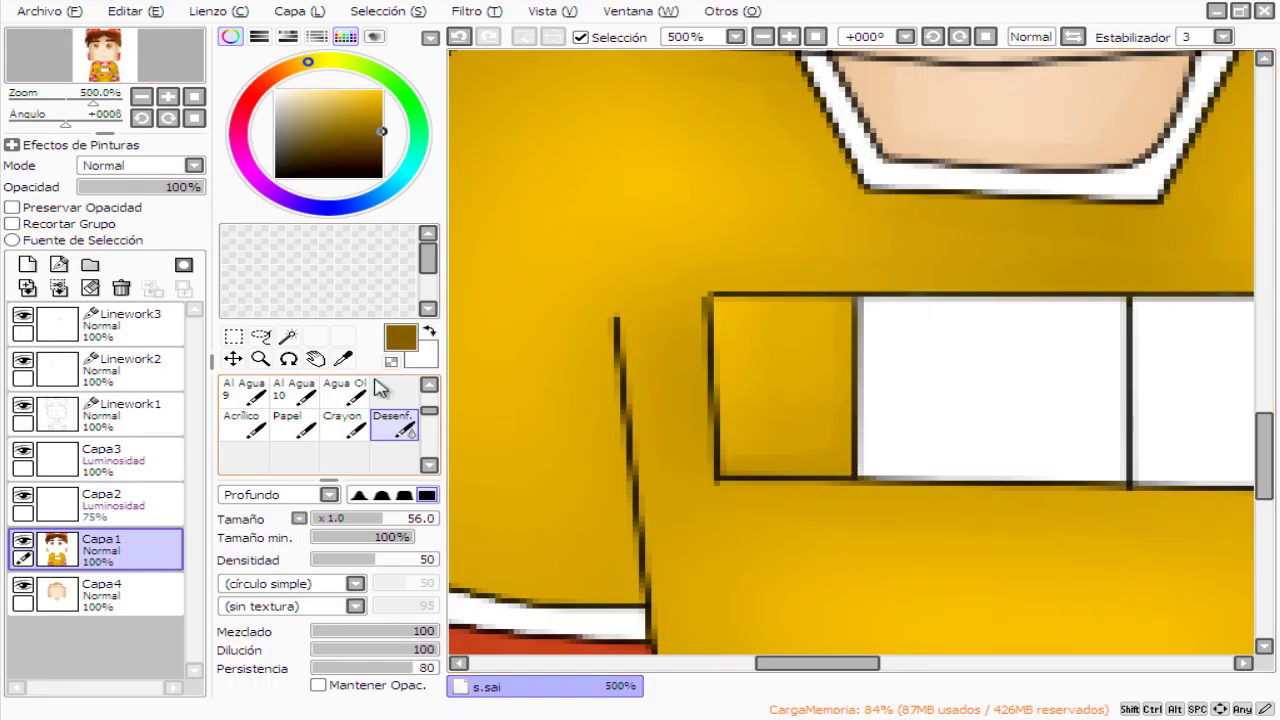
# Select the middle badge box on Linework1 with the magic wand and fill it with bright blue on Capa1.
pyautogui.click(130, 414)
pyautogui.click(287, 336)
pyautogui.click(990, 390)
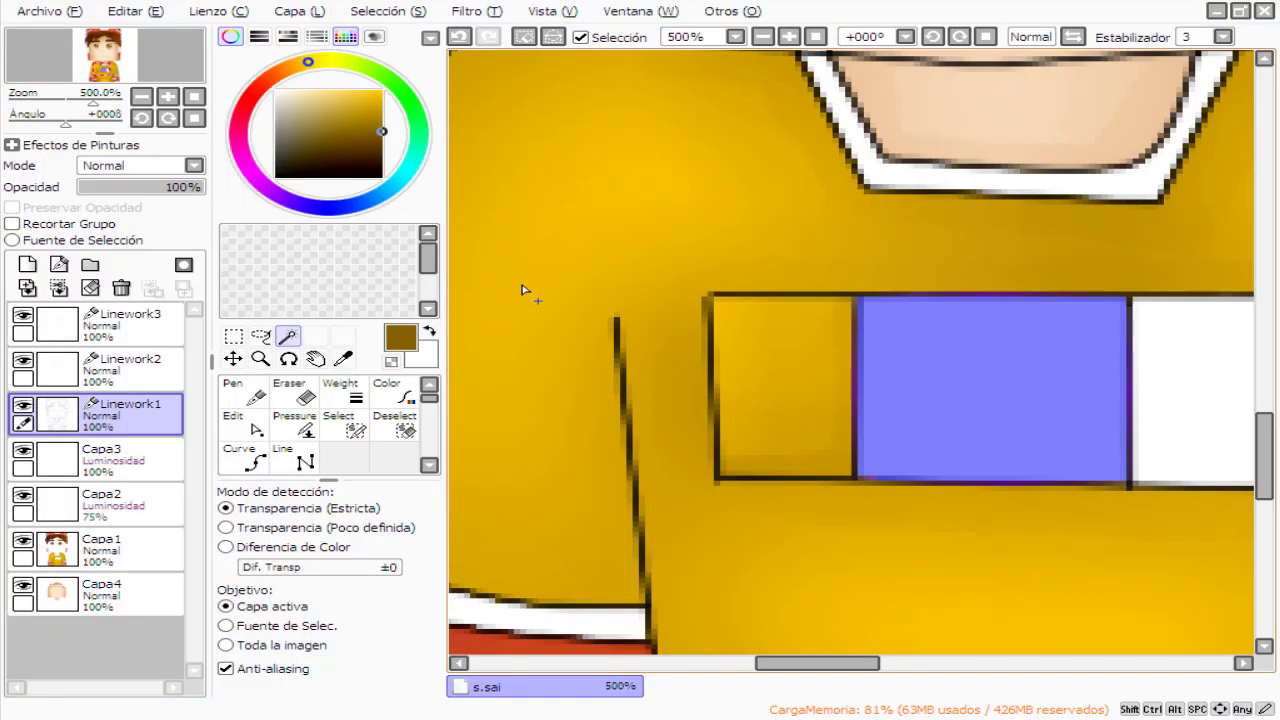
pyautogui.click(100, 548)
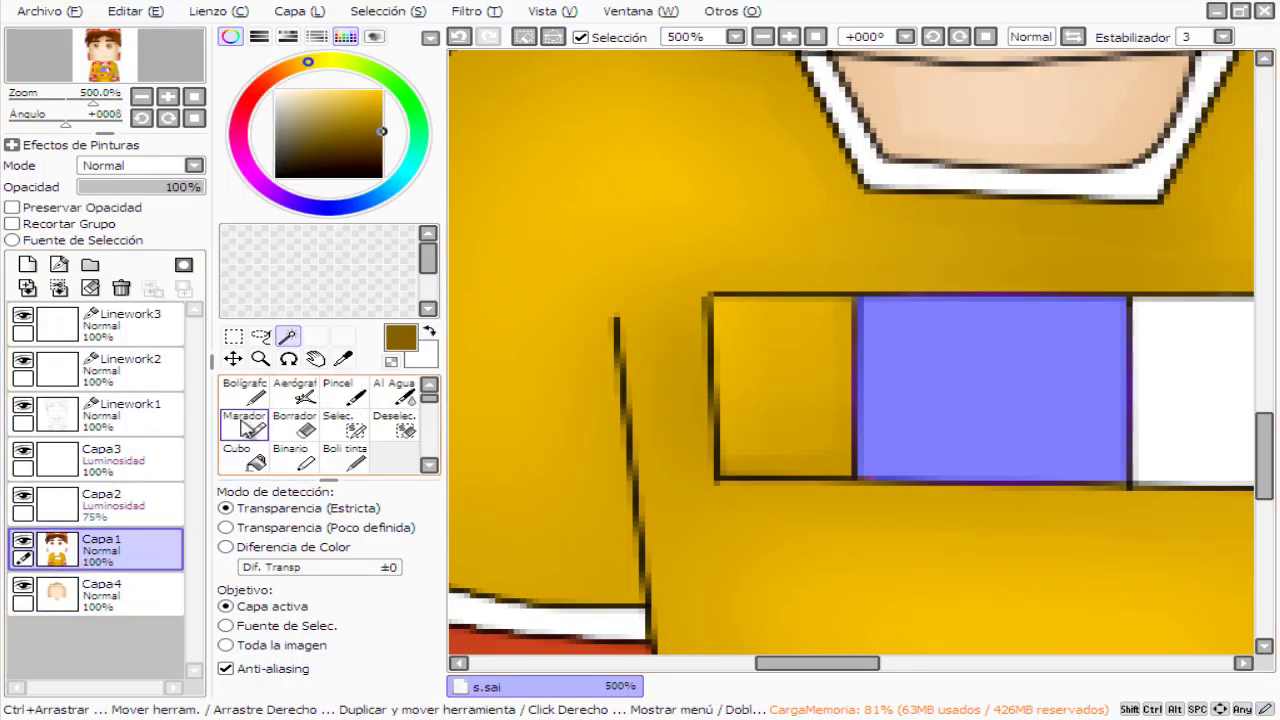
pyautogui.click(245, 455)
pyautogui.click(335, 207)
pyautogui.scroll(-1, 990, 390)
pyautogui.click(990, 390)
pyautogui.click(378, 97)
pyautogui.click(990, 390)
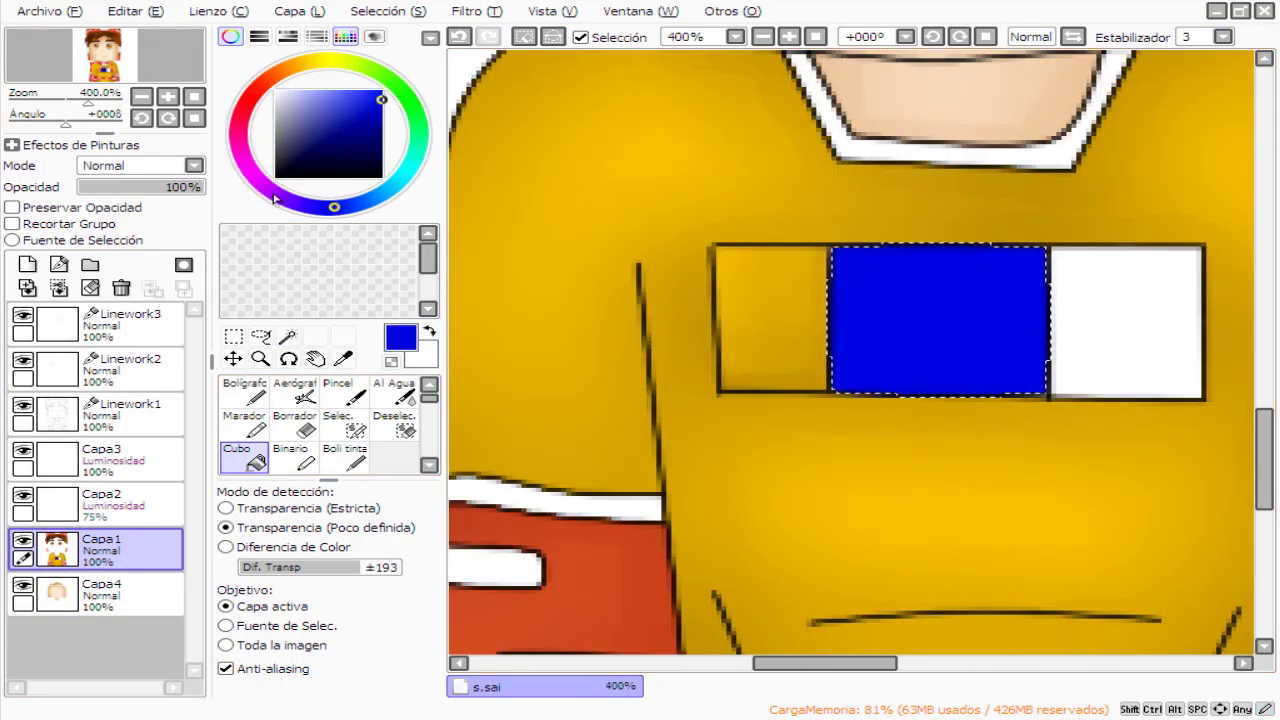
# Paint a darker blue shadow along the middle badge box's edge with Bolígrafo and blend it with Desenf.
pyautogui.click(381, 127)
pyautogui.click(245, 390)
pyautogui.scroll(2, 971, 143)
pyautogui.moveTo(1050, 310); pyautogui.dragTo(1081, 611)
pyautogui.click(394, 390)
pyautogui.scroll(-4, 900, 443)
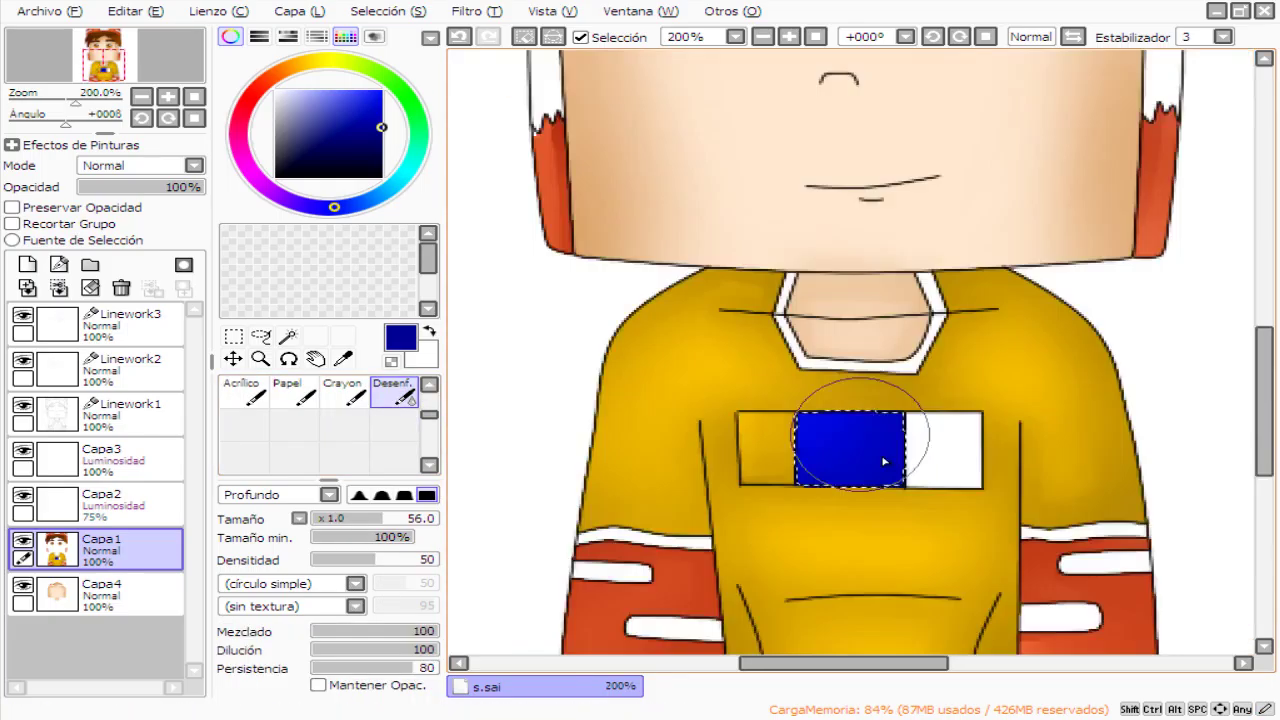
# Select the right box of the chest badge and fill it with bright red on Capa1.
pyautogui.scroll(4, 848, 397)
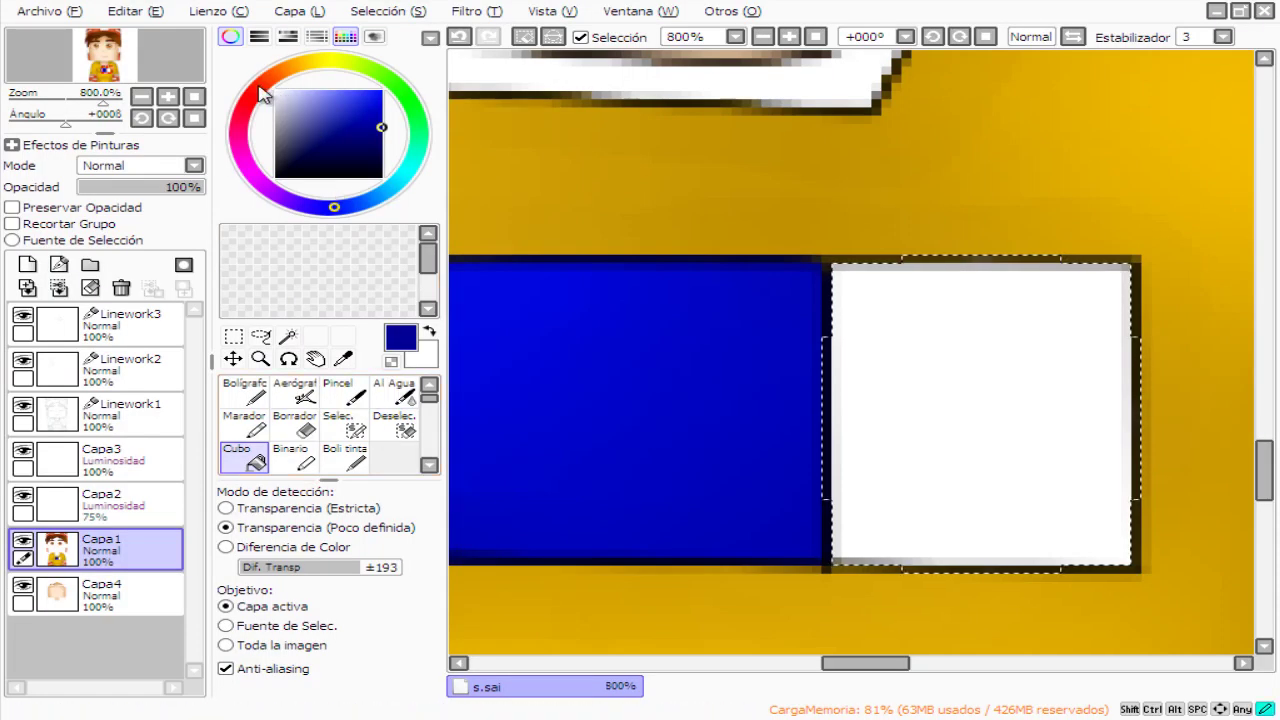
pyautogui.click(363, 118)
pyautogui.click(980, 415)
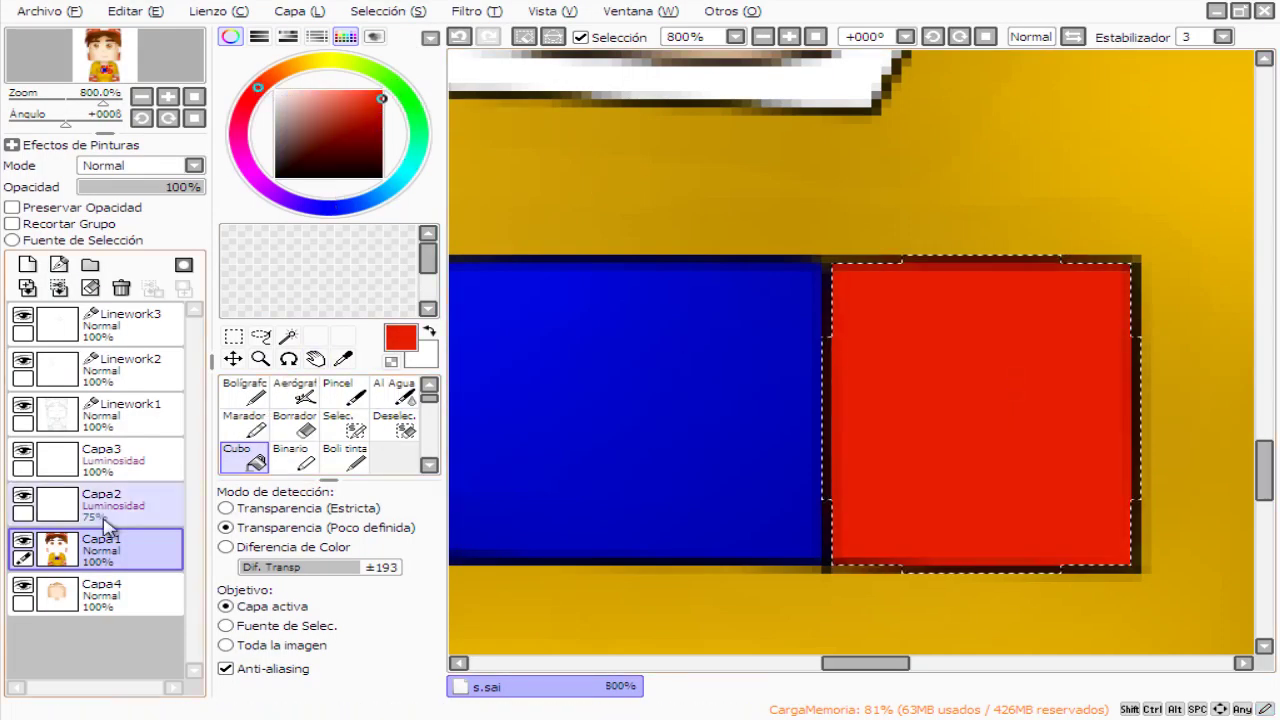
# Paint a dark red shadow along the right badge box's edge with Bolígrafo and blend it with Desenf.
pyautogui.click(244, 395)
pyautogui.moveTo(1070, 300); pyautogui.dragTo(1062, 568)
pyautogui.click(394, 425)
pyautogui.moveTo(1062, 420); pyautogui.dragTo(1094, 400)
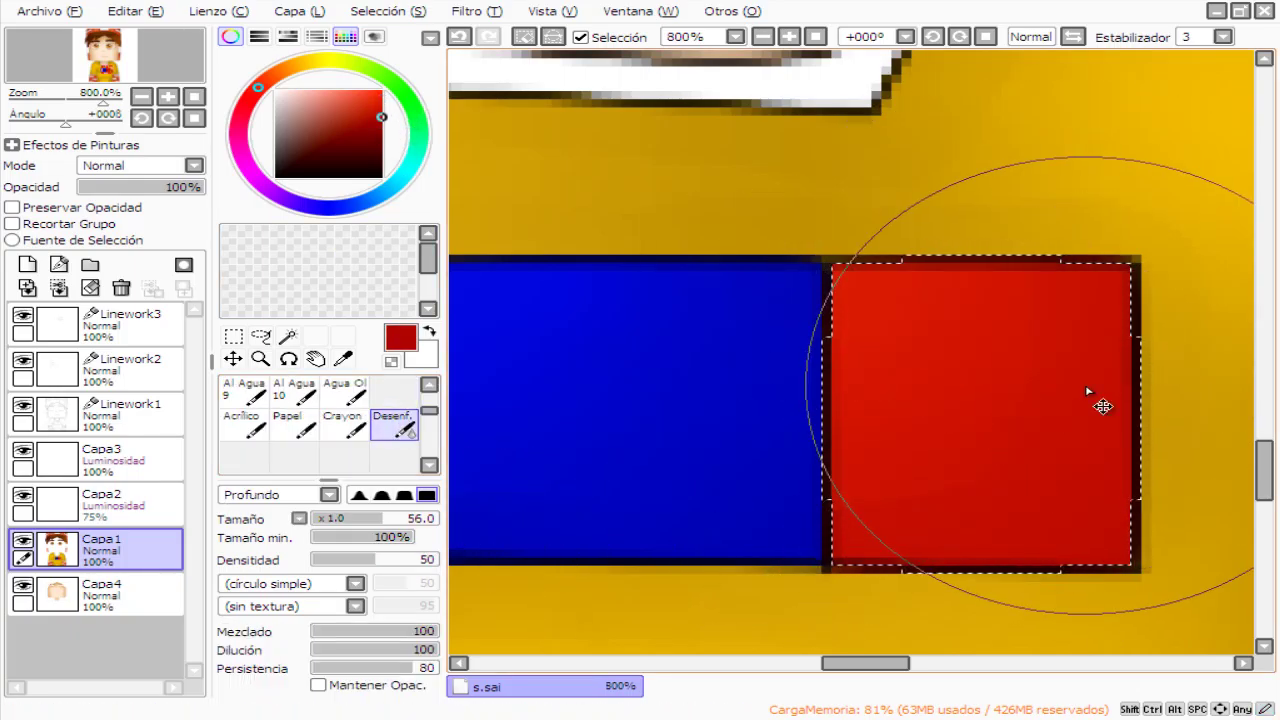
pyautogui.scroll(-6, 818, 494)
pyautogui.click(132, 400)
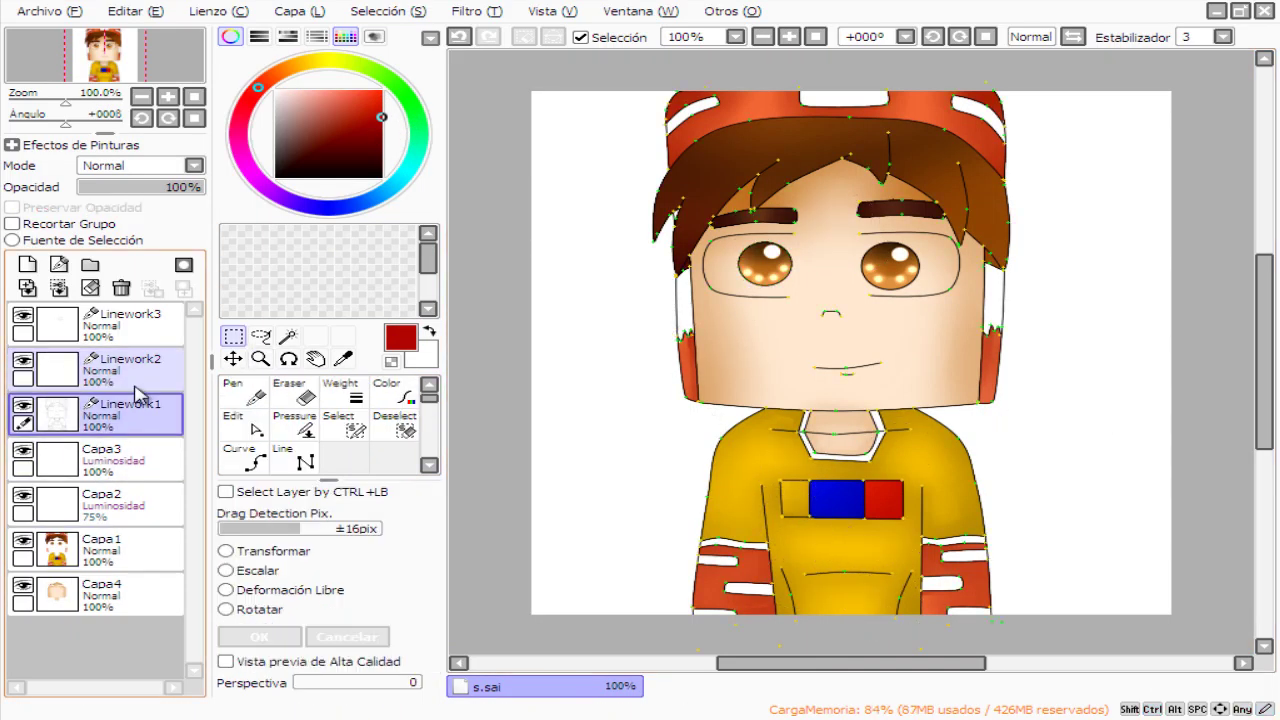
pyautogui.click(288, 335)
pyautogui.click(830, 160)
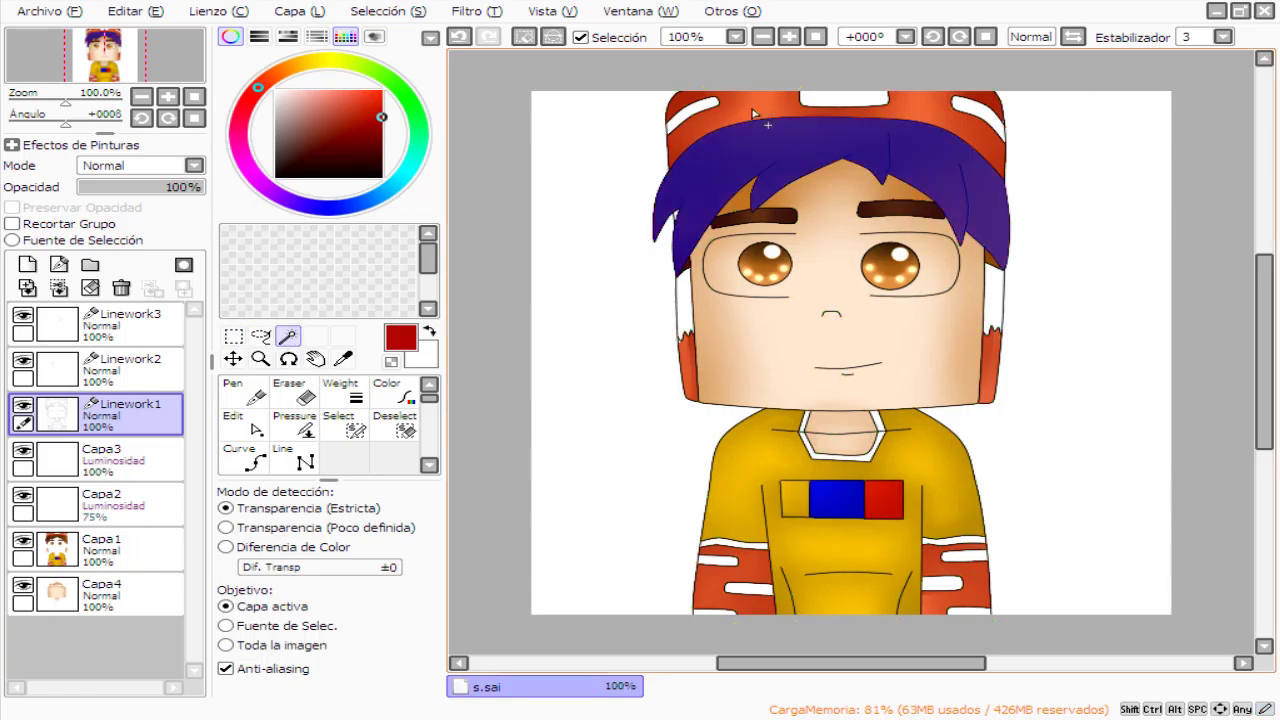
pyautogui.click(770, 100)
pyautogui.click(100, 545)
pyautogui.hotkey('ctrl', 'd')
# Select the red areas of the helmet on Linework1 with the magic wand, leaving out the white markings.
pyautogui.click(132, 410)
pyautogui.scroll(3, 760, 250)
pyautogui.click(288, 335)
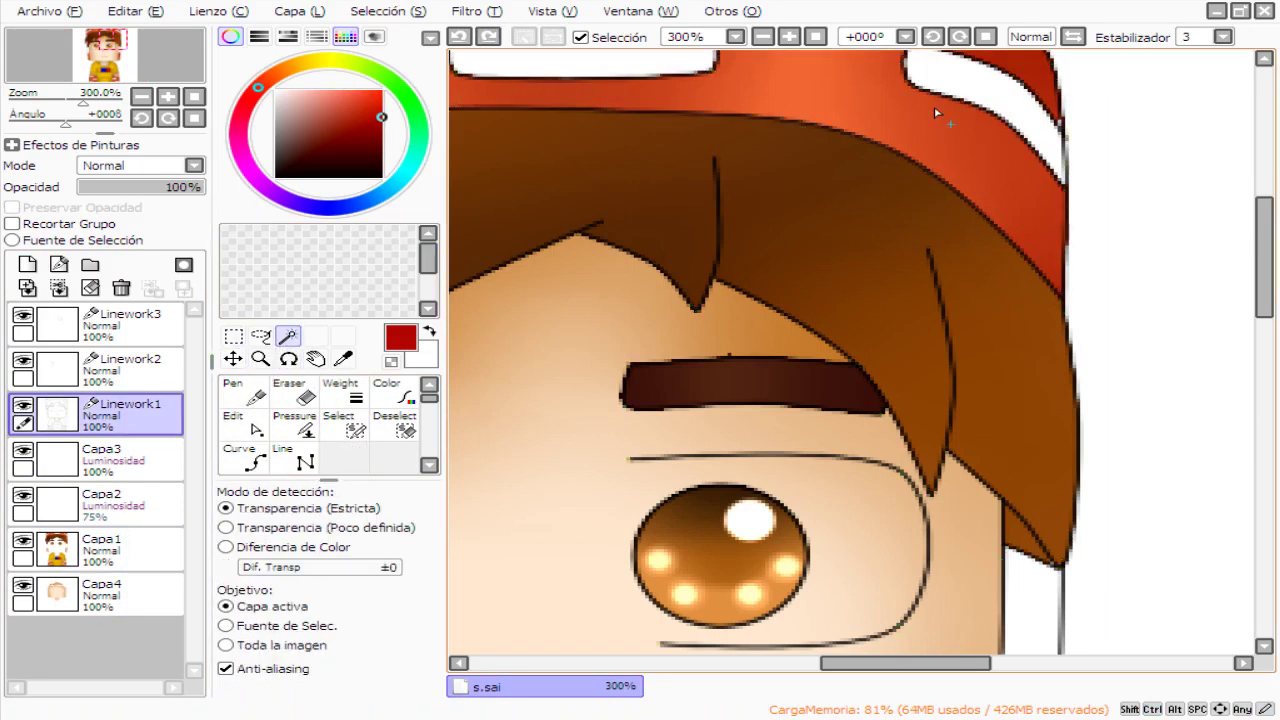
pyautogui.click(980, 150)
pyautogui.scroll(4, 980, 150)
pyautogui.scroll(-3, 950, 195)
pyautogui.scroll(-1, 950, 195)
# Recolour the selected helmet areas white on Capa1 and paint light grey shadows along the brim and around the markings with Bolígrafo.
pyautogui.click(100, 545)
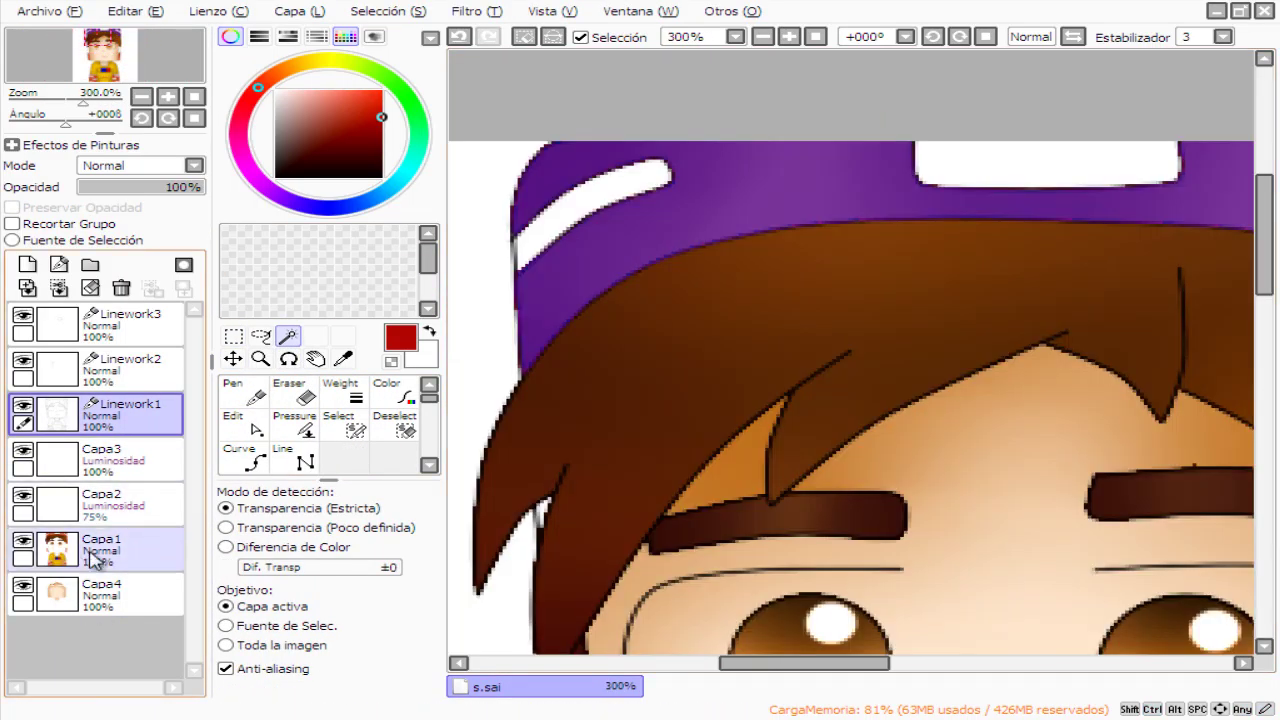
pyautogui.click(276, 106)
pyautogui.press('-')
pyautogui.press('-')
pyautogui.press('n')
pyautogui.scroll(2, 540, 206)
pyautogui.moveTo(530, 200)
pyautogui.mouseDown()
pyautogui.moveTo(560, 150)
pyautogui.moveTo(729, 220)
pyautogui.moveTo(1230, 180)
pyautogui.mouseUp()
pyautogui.scroll(-1, 912, 183)
pyautogui.scroll(2, 912, 183)
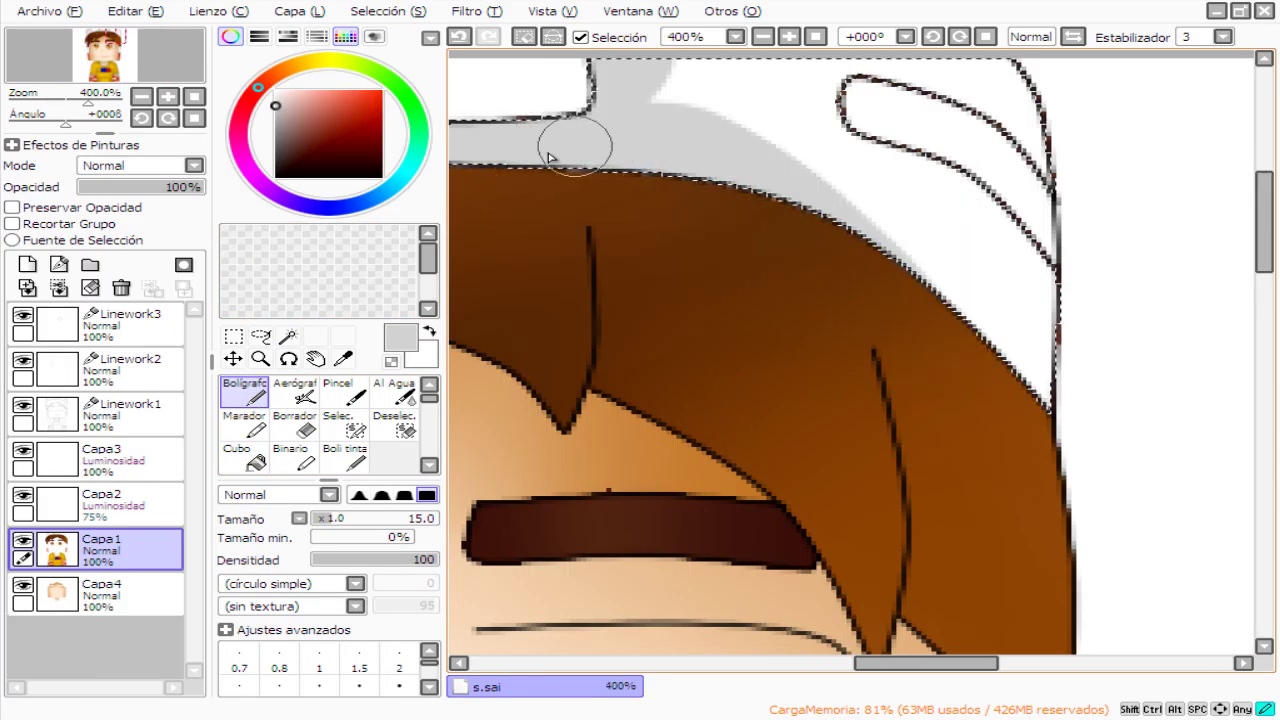
pyautogui.moveTo(571, 143); pyautogui.dragTo(1037, 320)
pyautogui.scroll(-3, 1040, 130)
pyautogui.scroll(-3, 330, 420)
# Blend the helmet's light grey shadows with Desenf. at density 50.
pyautogui.click(393, 423)
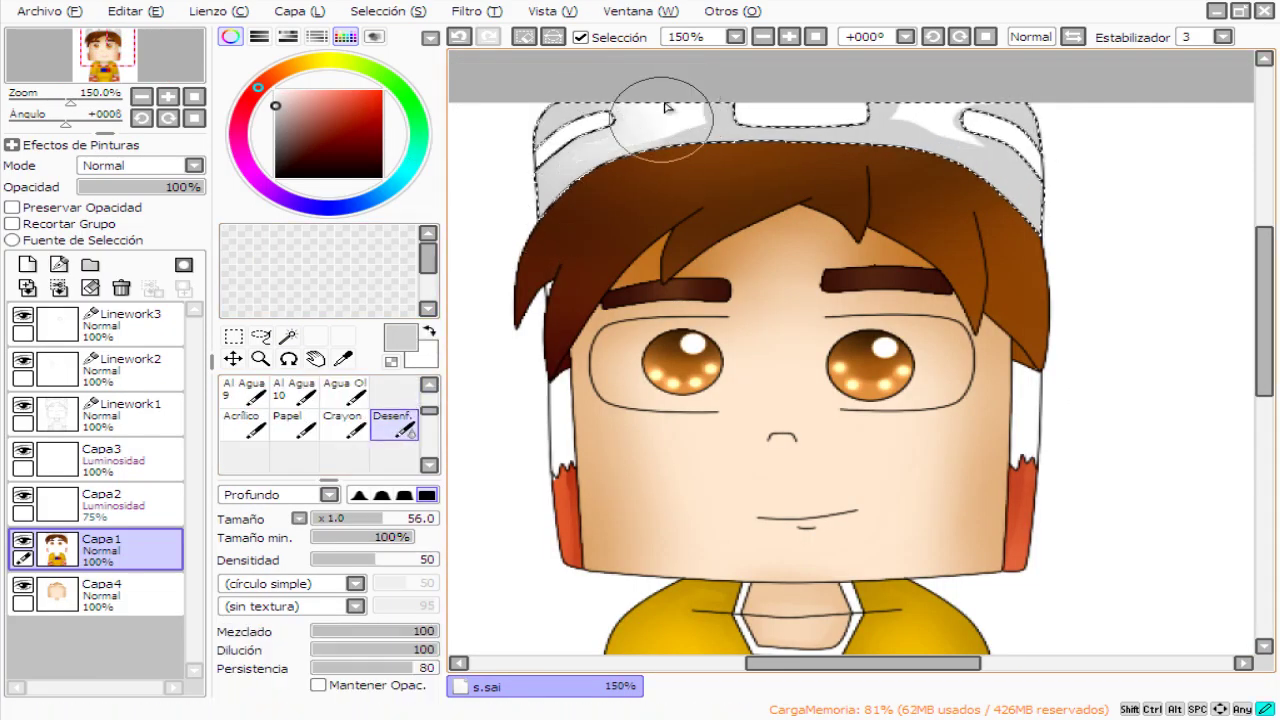
pyautogui.hotkey('ctrl', 'z')
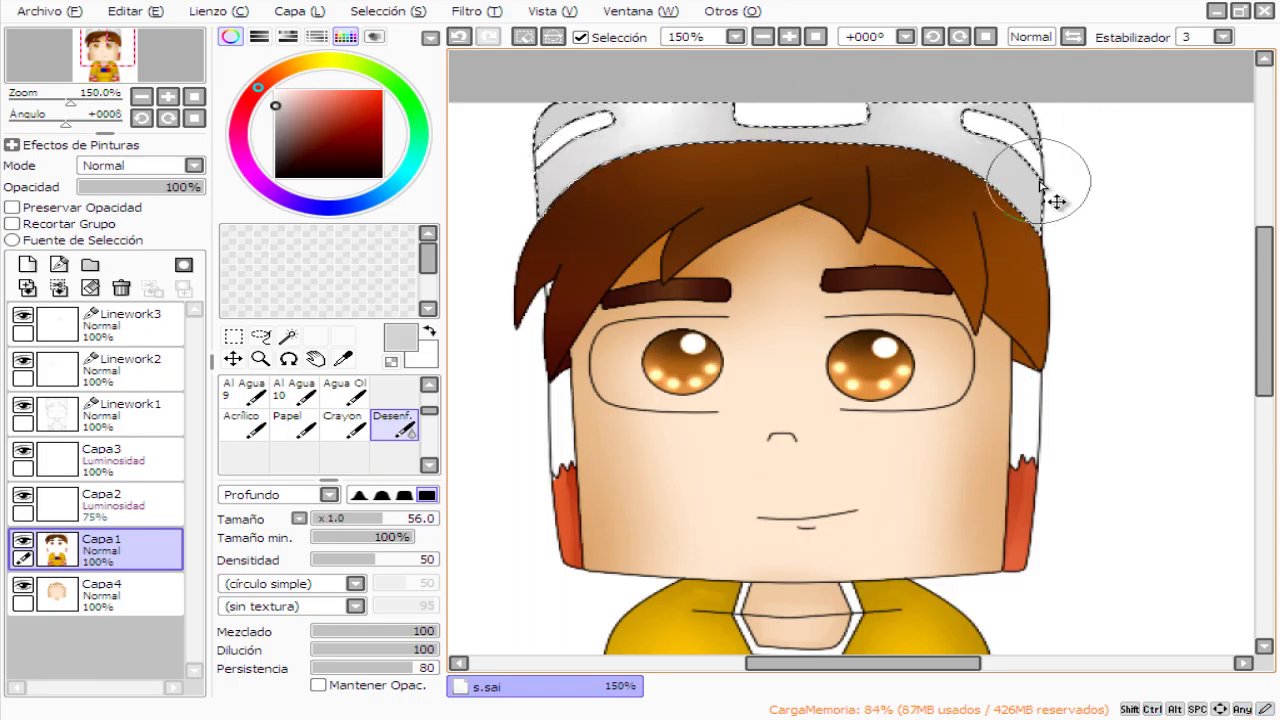
pyautogui.hotkey('ctrl', 'd')
pyautogui.scroll(-1, 508, 168)
# Add the white upper parts of both side straps to the helmet selection on Linework1 and fill them near-white on Capa1.
pyautogui.click(288, 335)
pyautogui.click(130, 410)
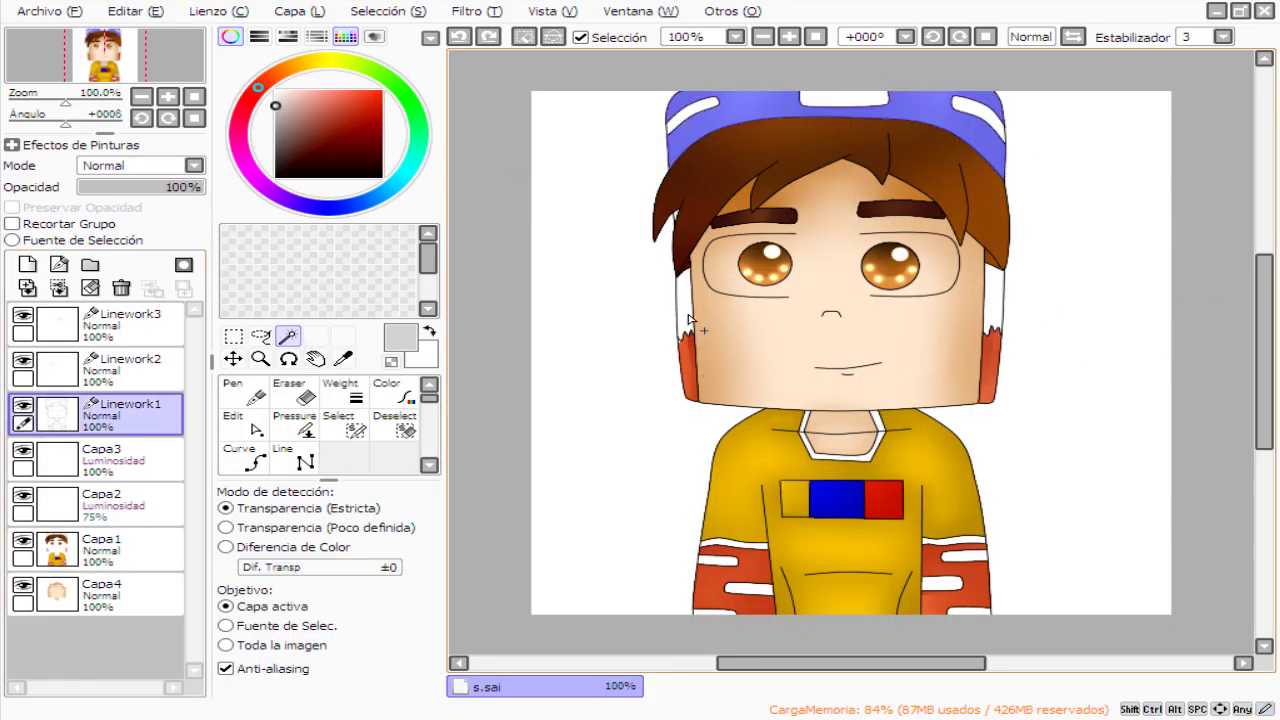
pyautogui.scroll(6, 708, 355)
pyautogui.scroll(-5, 708, 355)
pyautogui.scroll(5, 650, 250)
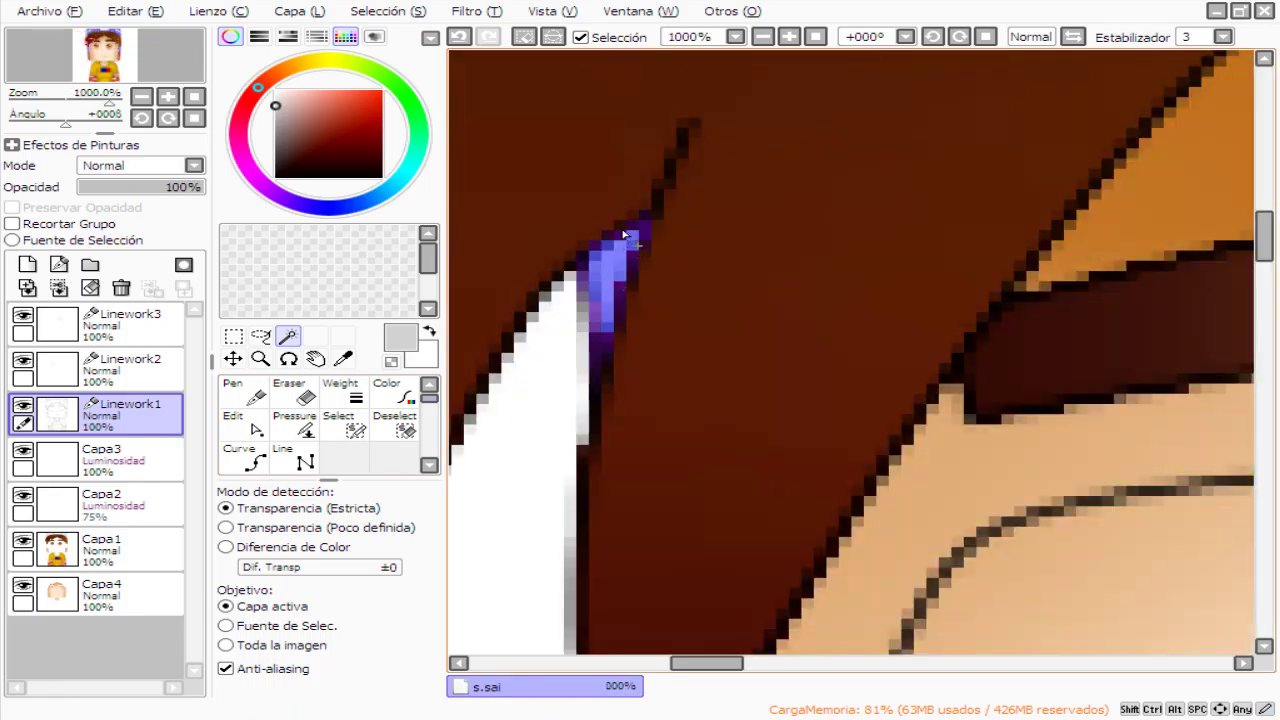
pyautogui.scroll(-5, 823, 191)
pyautogui.scroll(3, 785, 246)
pyautogui.scroll(-5, 785, 246)
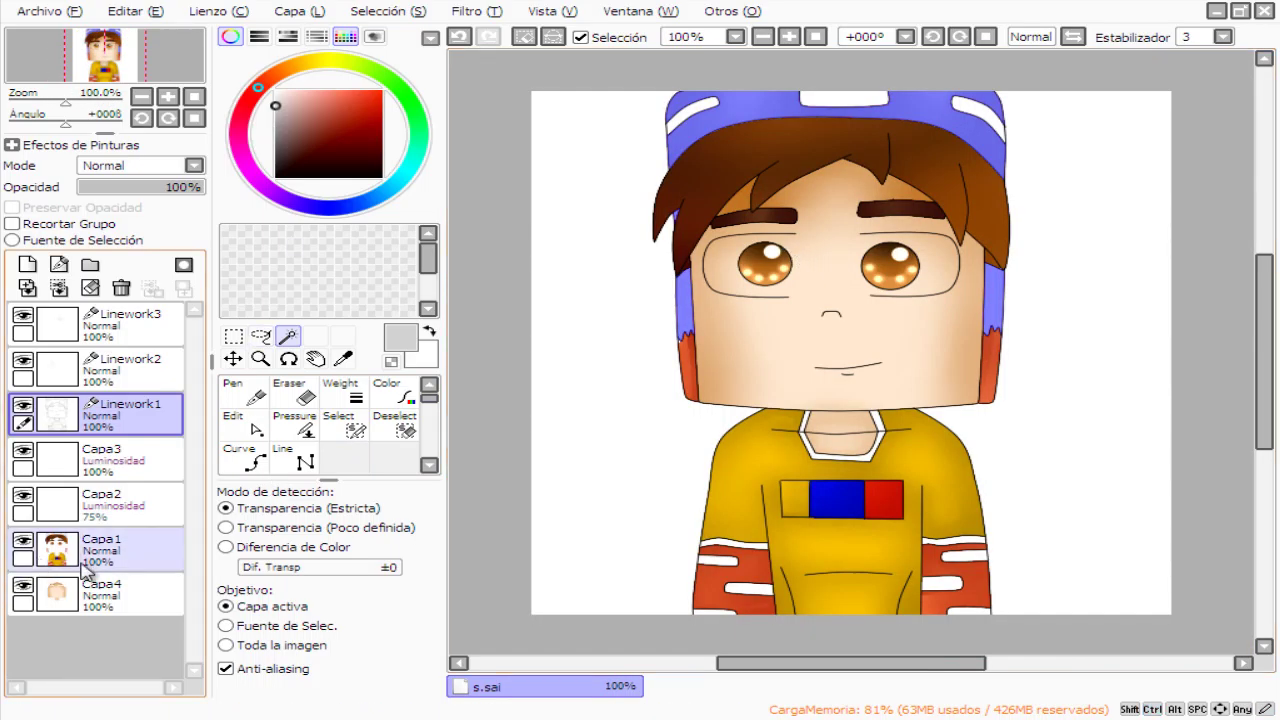
pyautogui.click(100, 550)
pyautogui.click(245, 455)
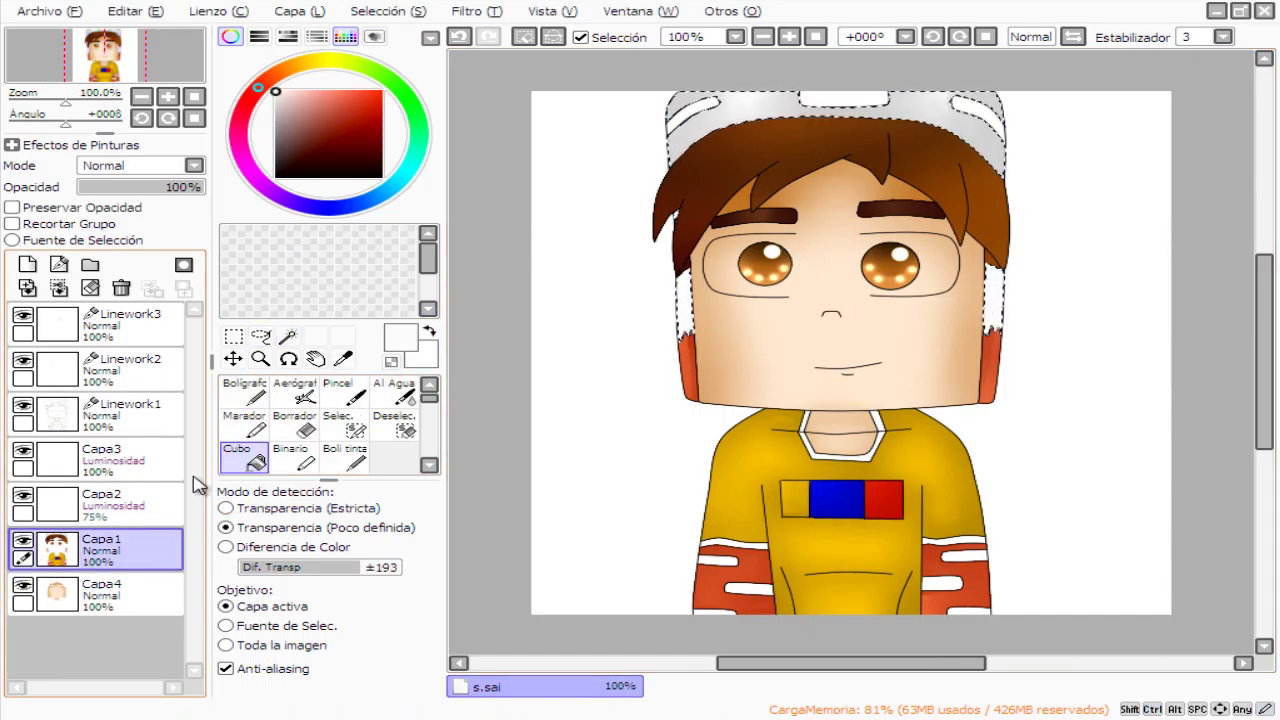
# Paint light grey shadows on the white parts of both side straps with Bolígrafo and blend them with Desenf.
pyautogui.click(245, 392)
pyautogui.scroll(3, 800, 300)
pyautogui.press('b')
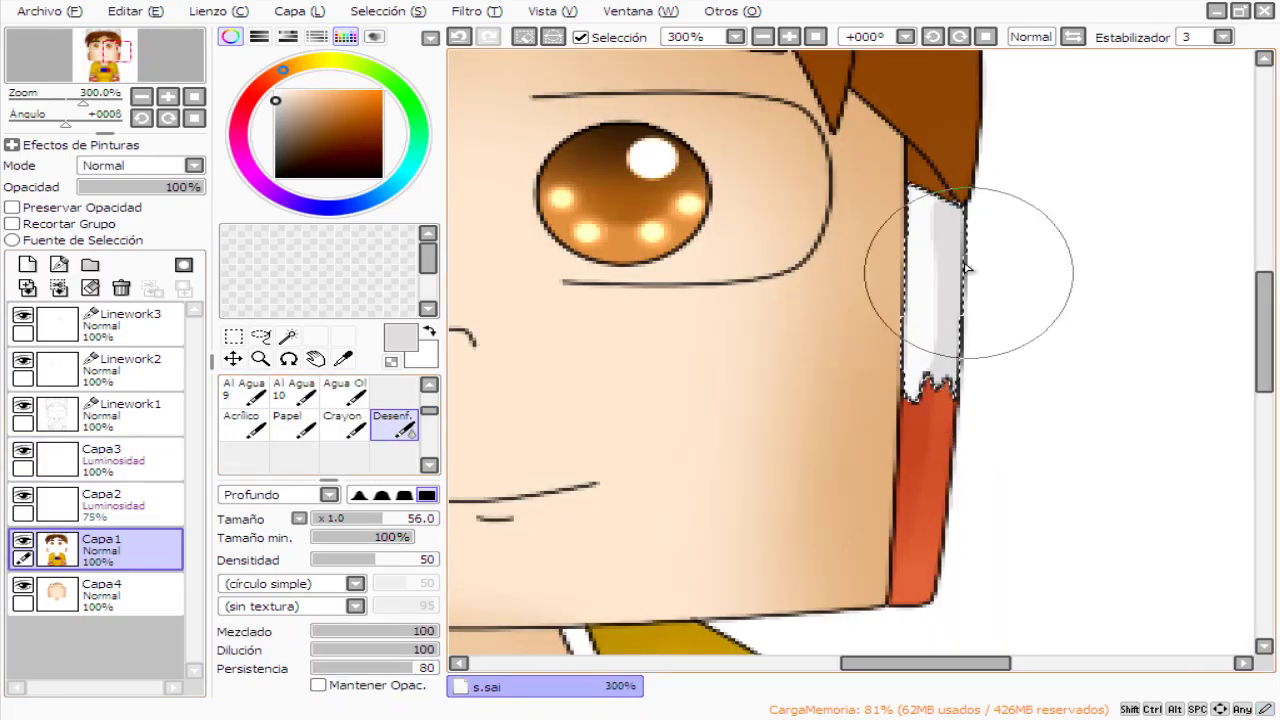
pyautogui.scroll(-3, 543, 320)
pyautogui.scroll(2, 514, 537)
# Select the left strap's red section on Linework1 and touch up its jagged upper edge on Capa1 with sampled orange-red.
pyautogui.click(120, 410)
pyautogui.click(233, 336)
pyautogui.click(288, 336)
pyautogui.scroll(4, 486, 366)
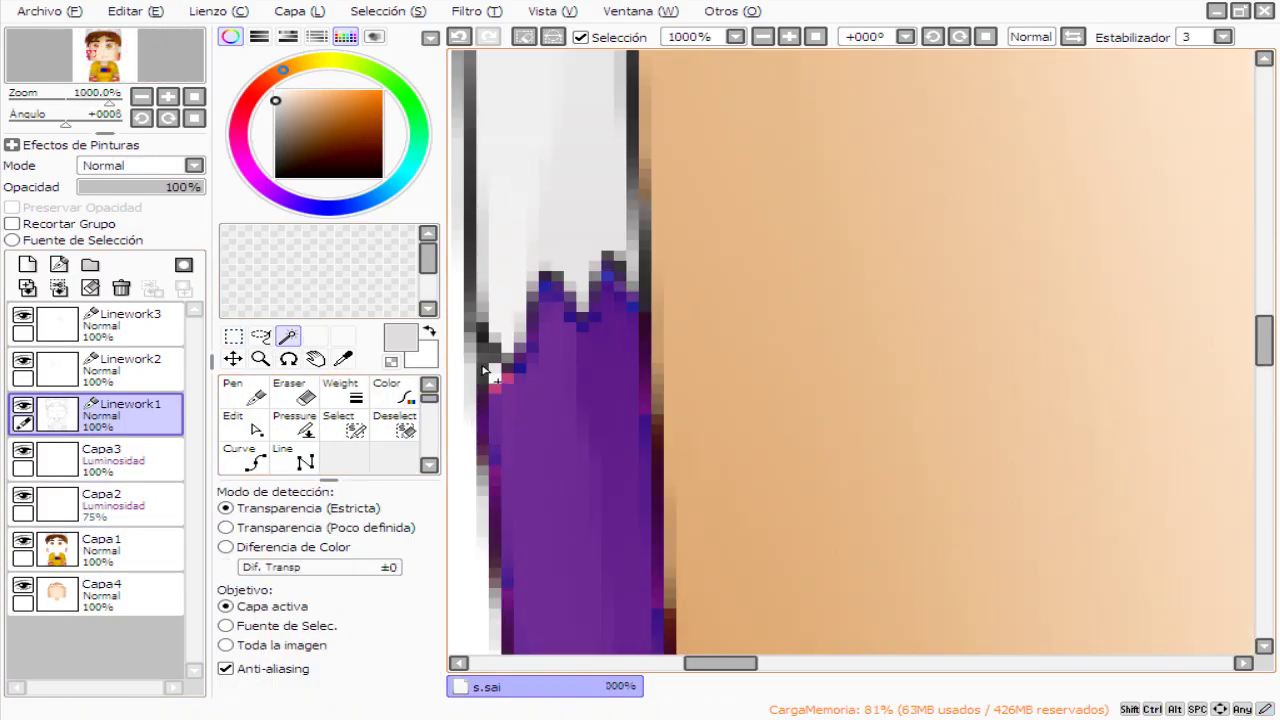
pyautogui.click(100, 550)
pyautogui.click(245, 392)
pyautogui.keyDown('alt'); pyautogui.click(566, 400); pyautogui.keyUp('alt')
pyautogui.scroll(-6, 489, 448)
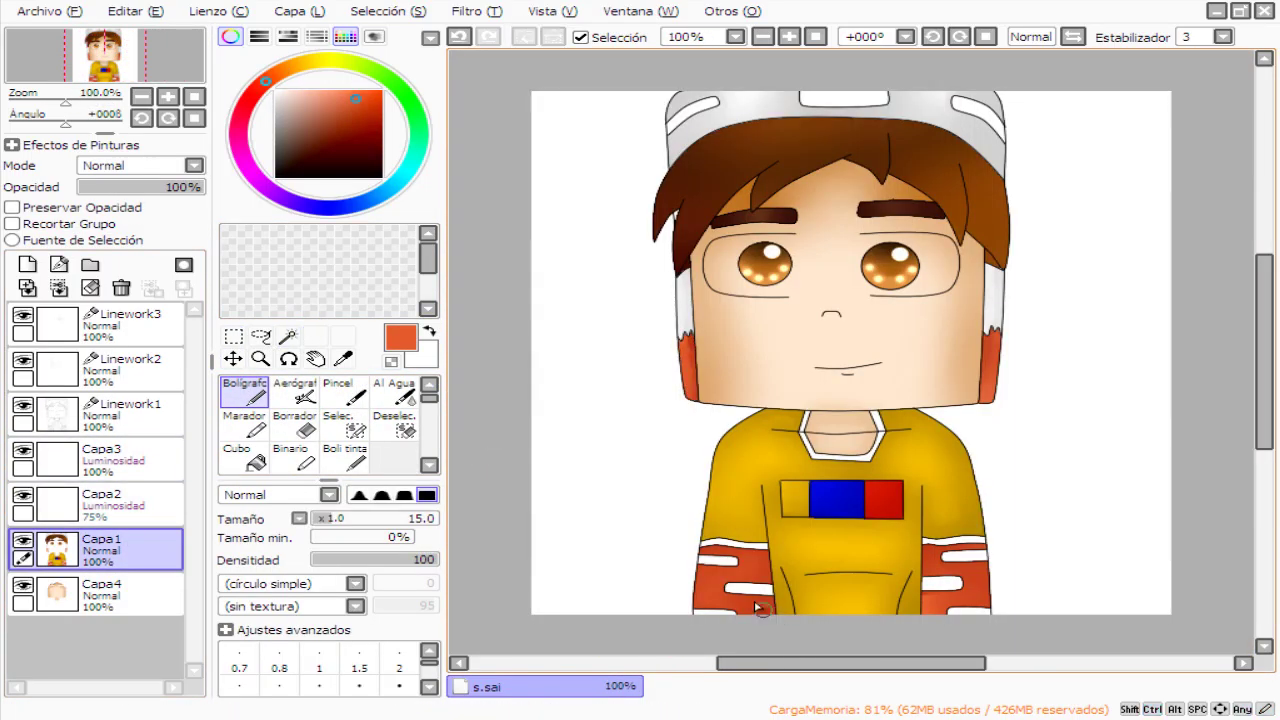
# Select the helmet's central rectangle on Linework1 and fill it with light salmon on Capa1.
pyautogui.click(110, 412)
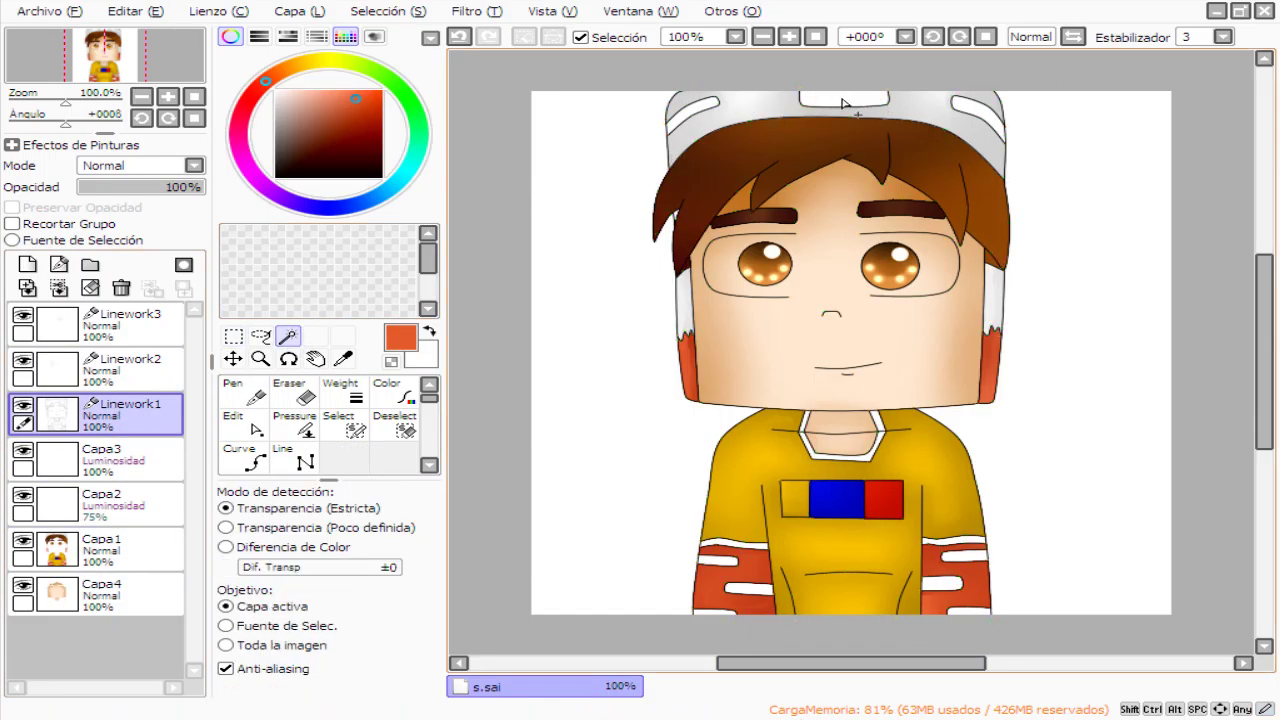
pyautogui.click(100, 550)
pyautogui.click(240, 455)
pyautogui.click(313, 97)
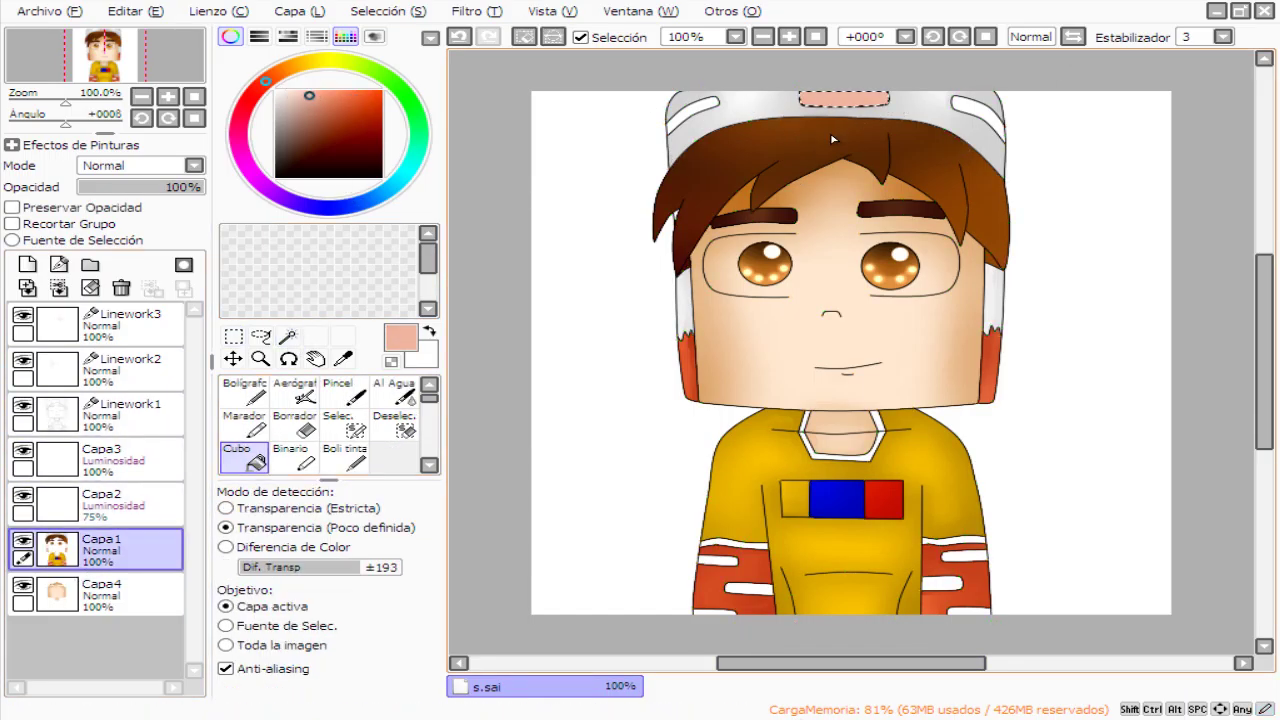
# Paint darker orange shading along the edges of the helmet's central rectangle with Bolígrafo and soften it with Desenf.
pyautogui.scroll(5, 832, 139)
pyautogui.press('n')
pyautogui.moveTo(560, 205); pyautogui.dragTo(958, 302)
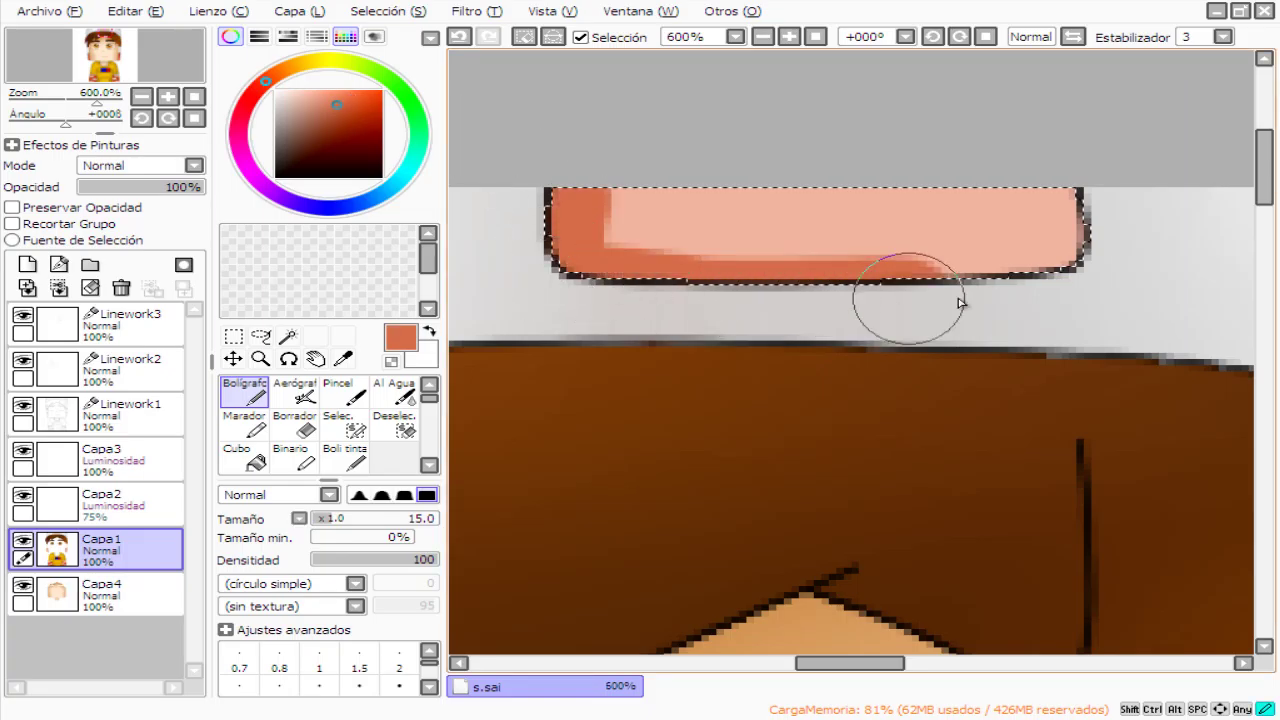
pyautogui.scroll(-3, 391, 414)
pyautogui.click(394, 394)
pyautogui.scroll(-5, 1100, 349)
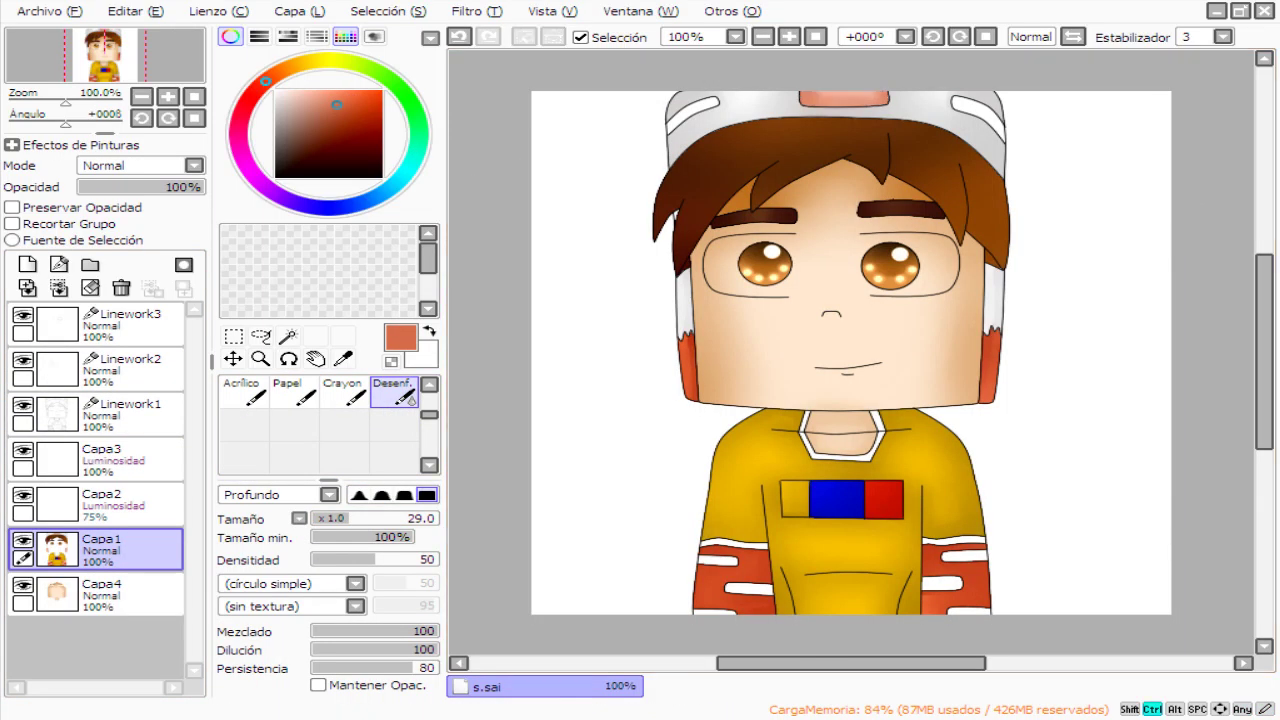
# Select the curved markings on both sides of the helmet from Linework1.
pyautogui.scroll(3, 320, 420)
pyautogui.keyDown('ctrl'); pyautogui.click(692, 112); pyautogui.keyUp('ctrl')
pyautogui.click(287, 336)
pyautogui.click(690, 110)
pyautogui.click(976, 116)
pyautogui.click(100, 550)
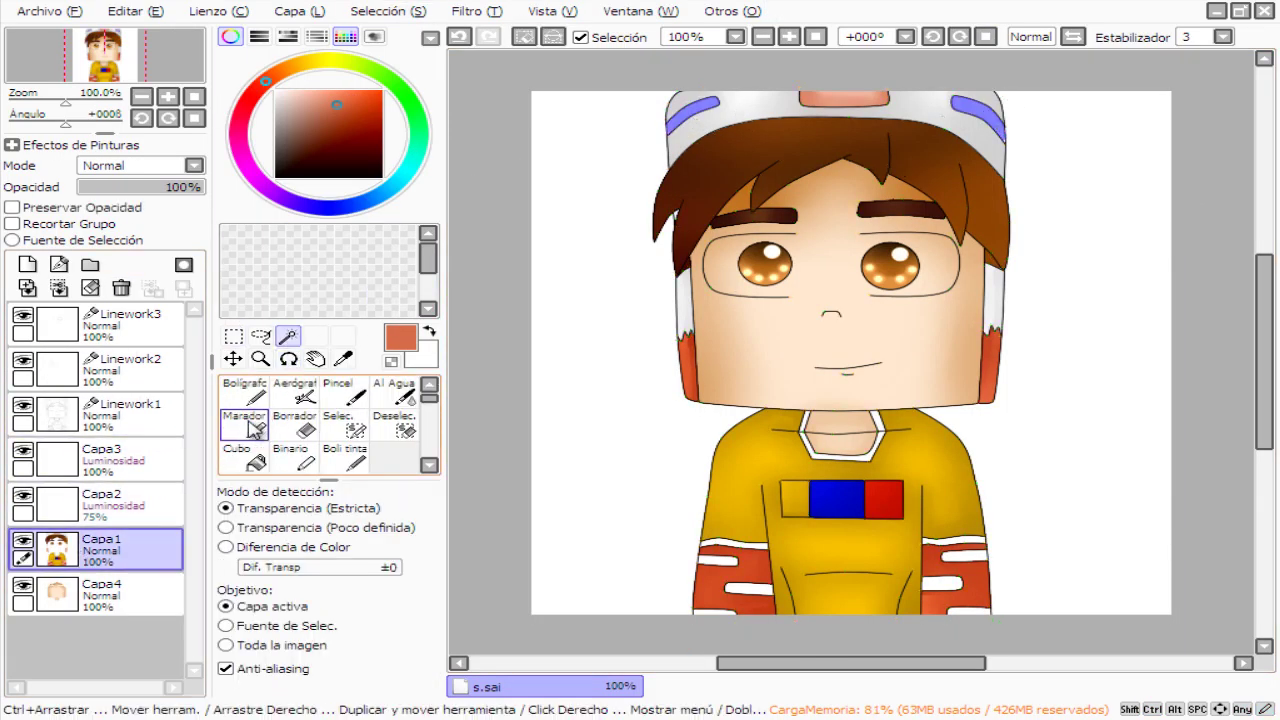
# Add the white stripes on both sleeves to the Linework1 selection and fill all selected markings black on Capa1.
pyautogui.click(100, 410)
pyautogui.scroll(6, 946, 163)
pyautogui.scroll(-7, 934, 163)
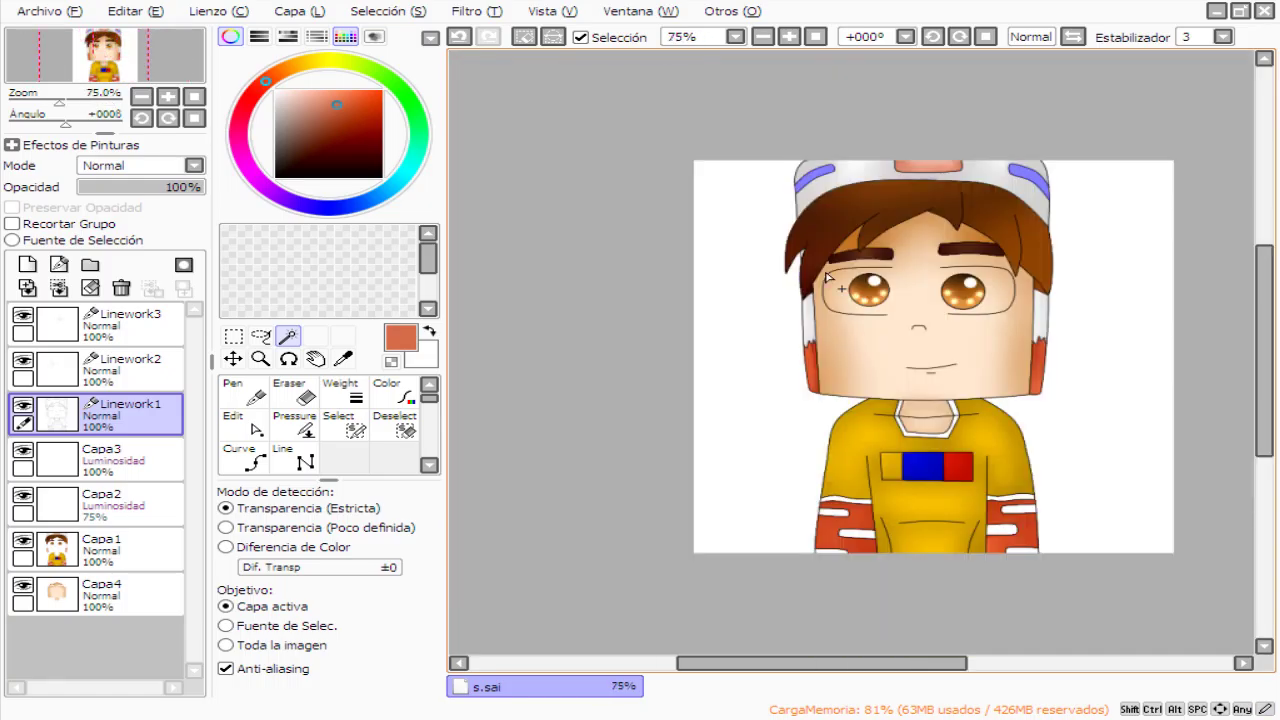
pyautogui.scroll(2, 827, 277)
pyautogui.scroll(2, 860, 530)
pyautogui.keyDown('ctrl'); pyautogui.click(831, 512); pyautogui.keyUp('ctrl')
pyautogui.scroll(-3, 912, 356)
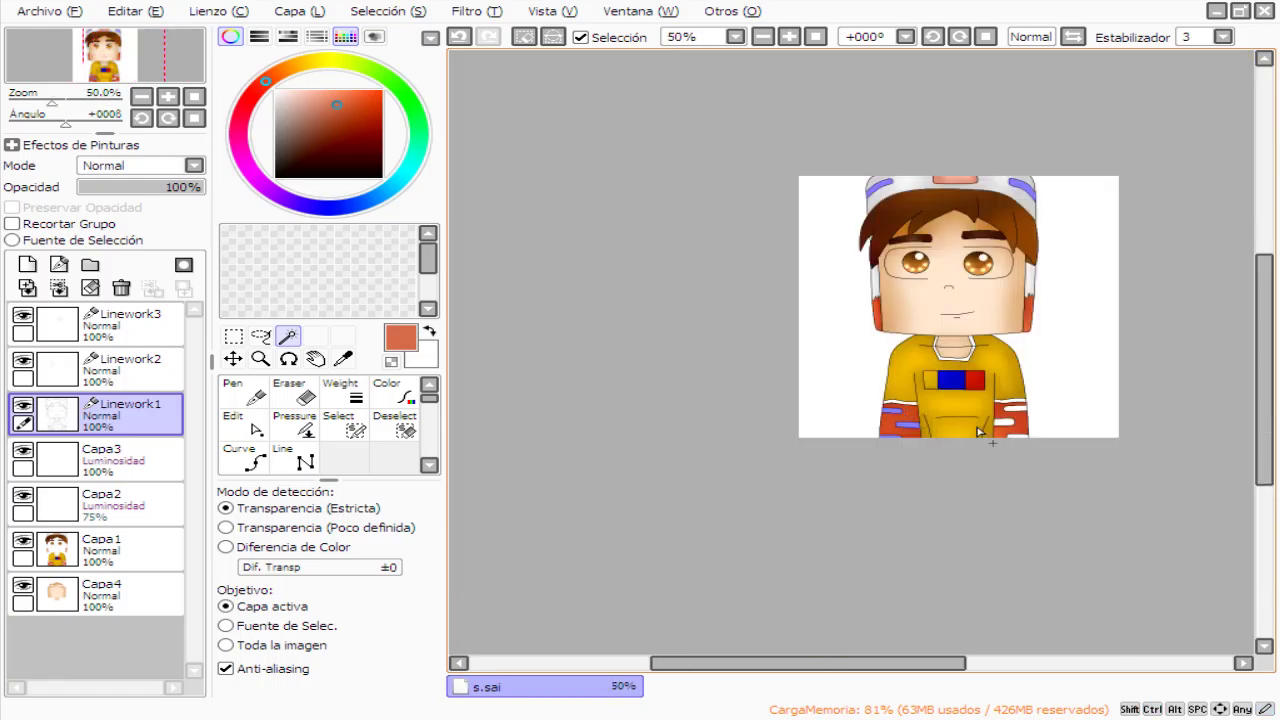
pyautogui.scroll(2, 966, 457)
pyautogui.scroll(-2, 966, 457)
pyautogui.scroll(1, 926, 262)
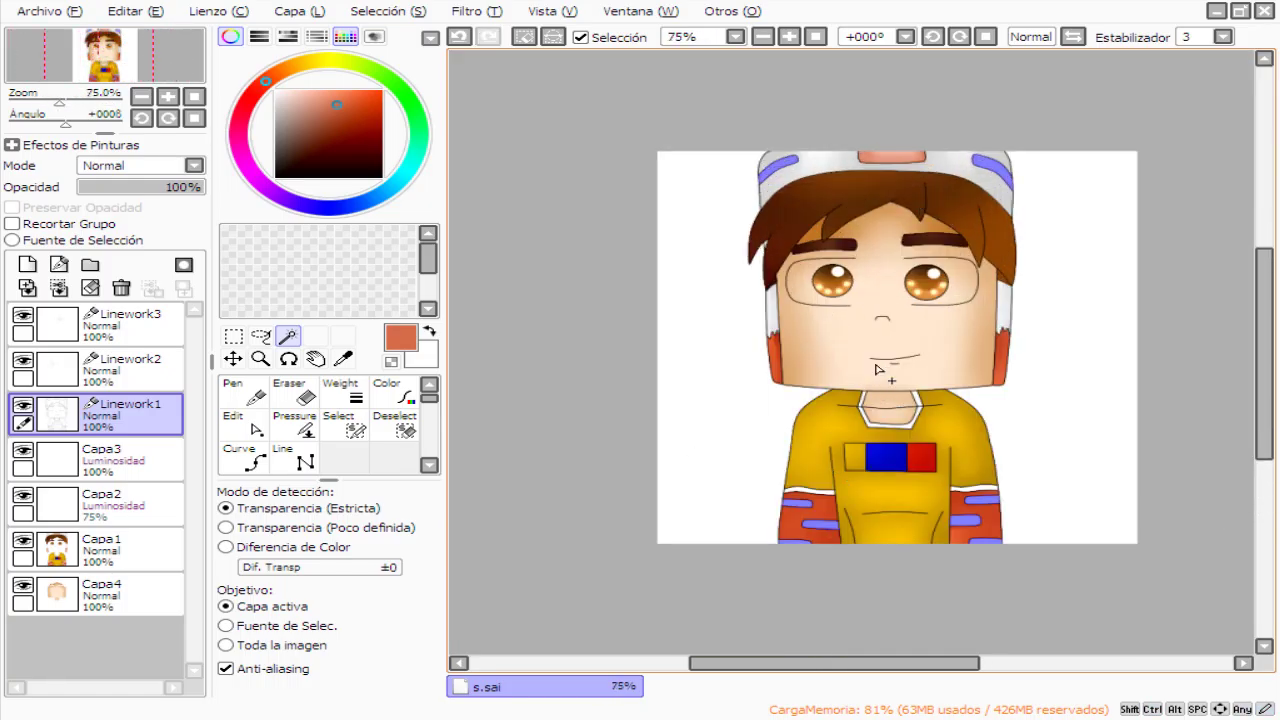
pyautogui.click(100, 548)
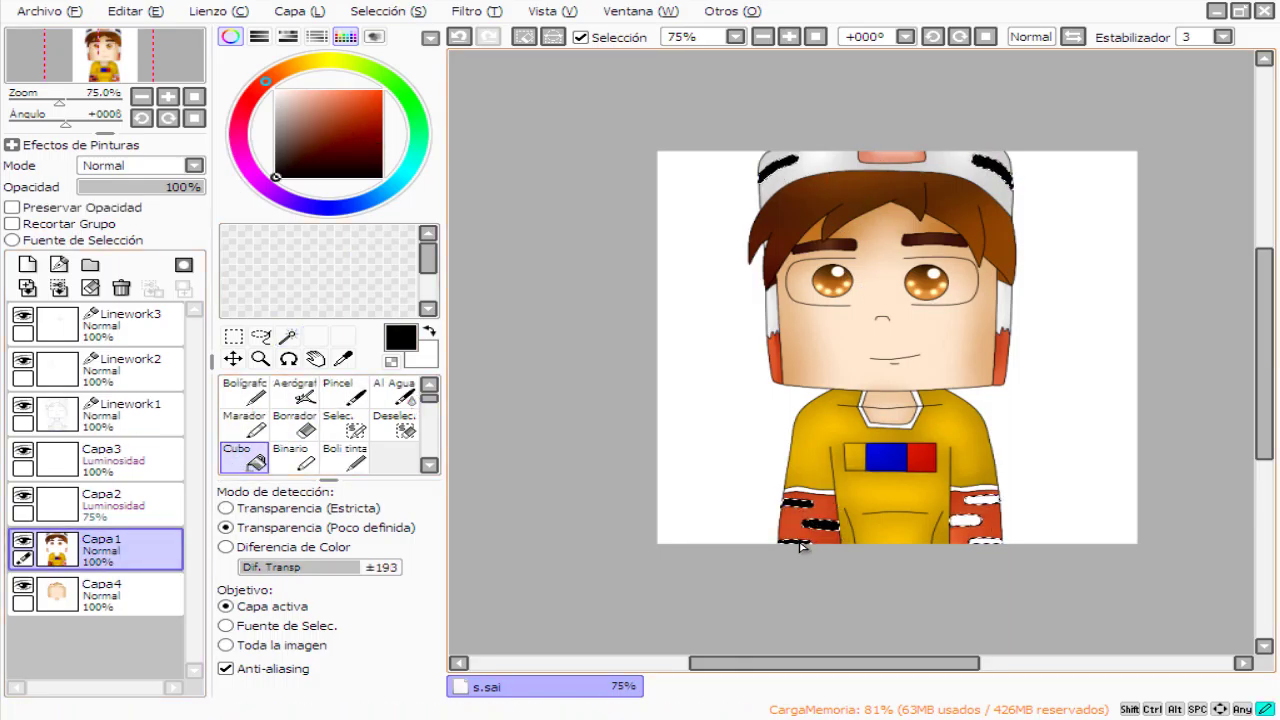
# Select the thin white bands where both yellow sleeves end on Linework1 and fill them dark yellow on Capa1.
pyautogui.click(120, 408)
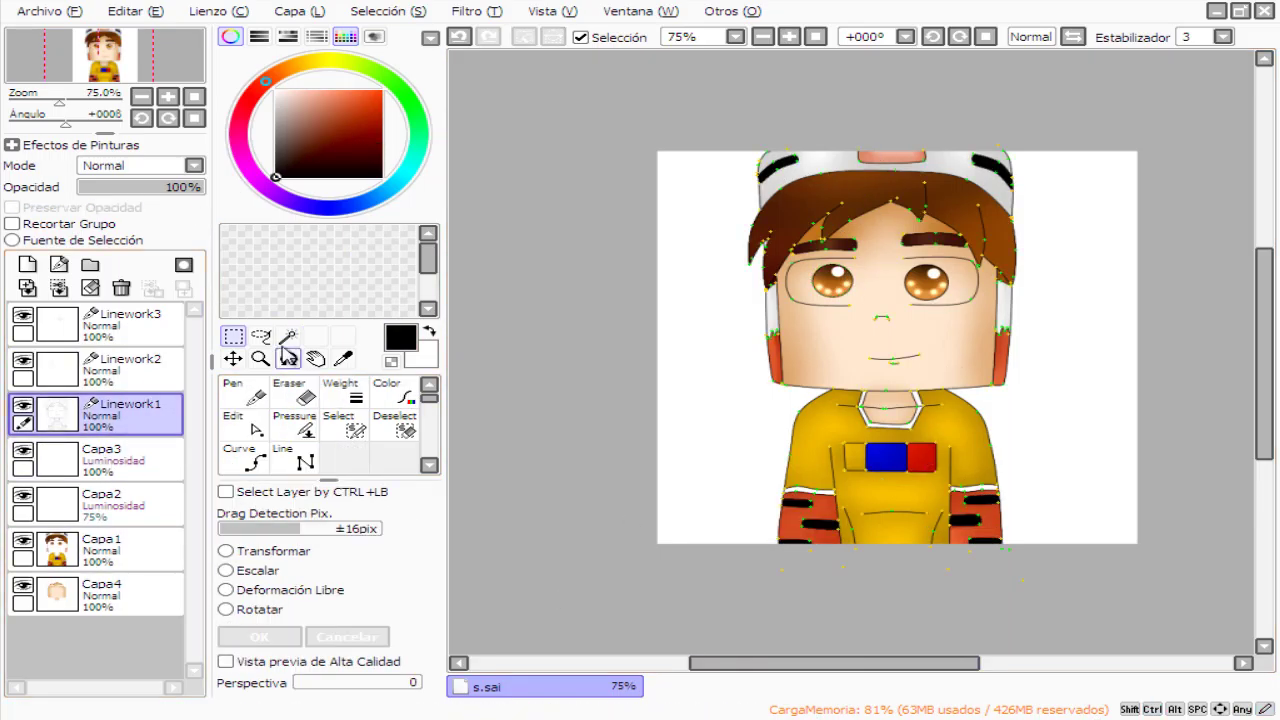
pyautogui.click(287, 336)
pyautogui.scroll(3, 938, 343)
pyautogui.hscroll(3, 1000, 350)
pyautogui.click(1100, 360)
pyautogui.scroll(-1, 1100, 360)
pyautogui.keyDown('alt'); pyautogui.click(1100, 360); pyautogui.keyUp('alt')
pyautogui.scroll(-4, 1100, 360)
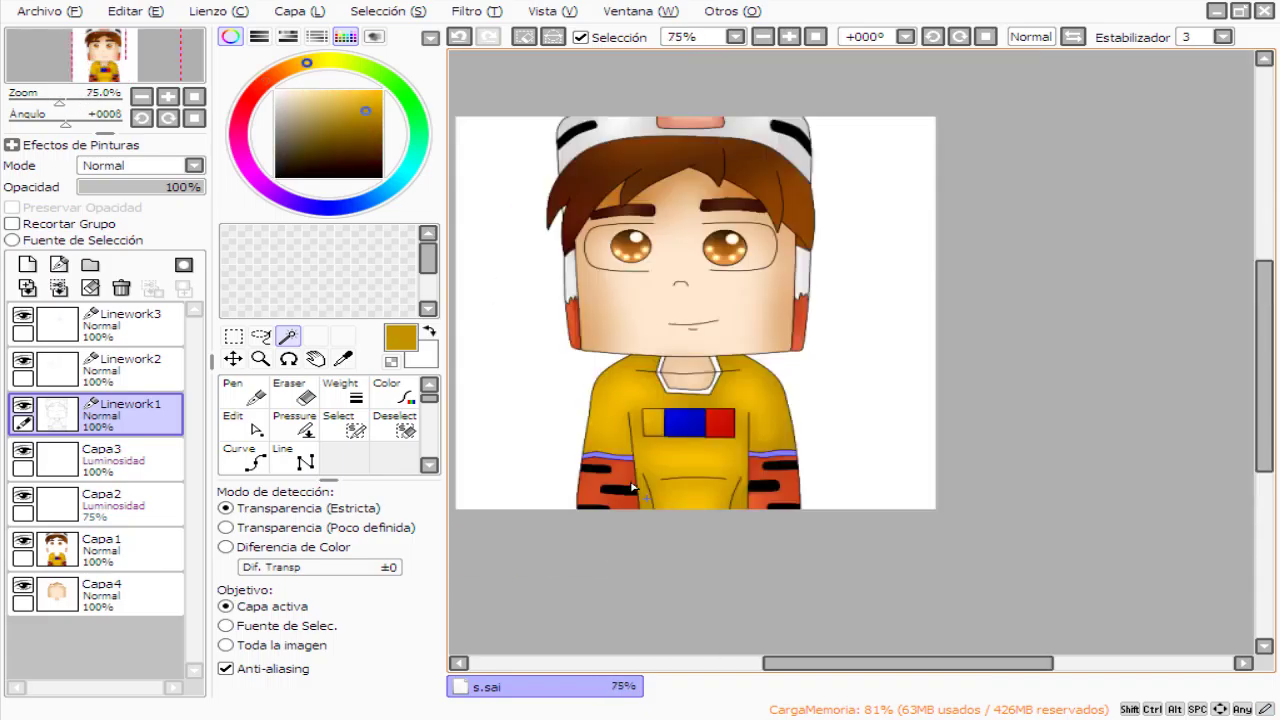
pyautogui.scroll(4, 1100, 360)
pyautogui.click(100, 548)
pyautogui.click(1175, 393)
pyautogui.scroll(-4, 1100, 360)
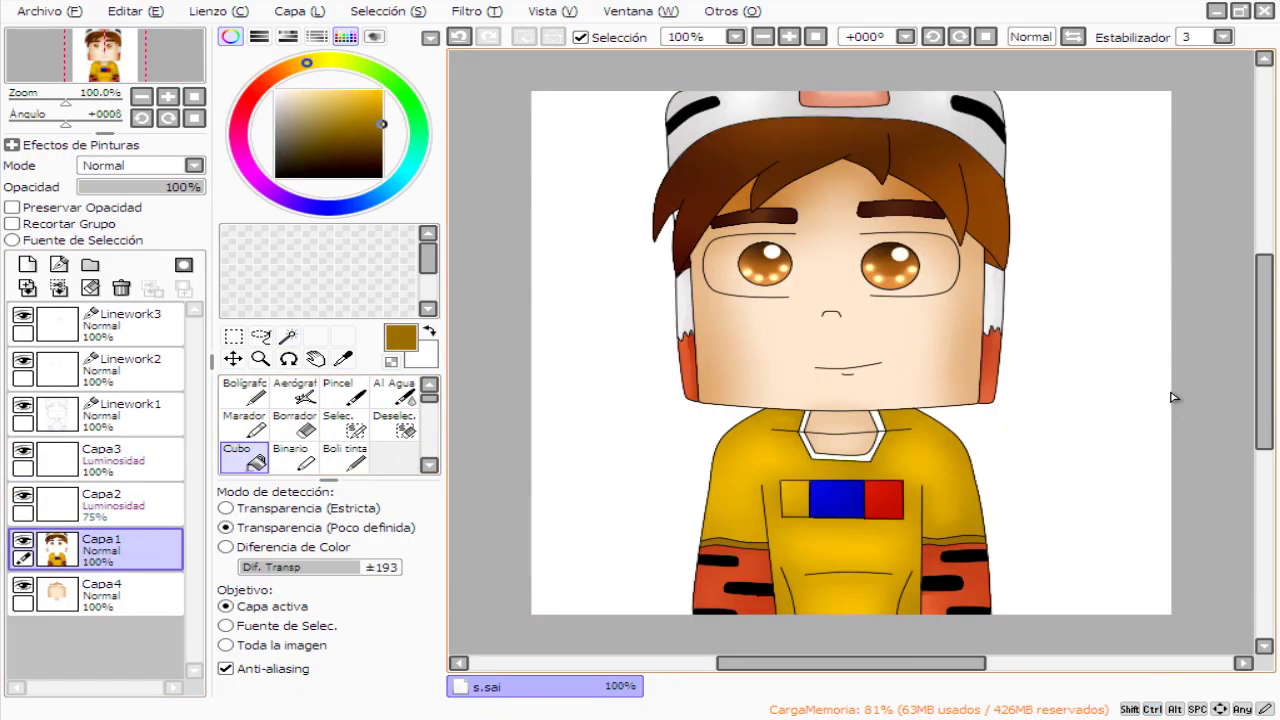
# Select all parts of the white collar on Linework1 and fill them on Capa1 with red sampled from the chest badge.
pyautogui.scroll(4, 860, 300)
pyautogui.click(120, 408)
pyautogui.click(806, 418)
pyautogui.scroll(4, 806, 418)
pyautogui.scroll(-3, 806, 418)
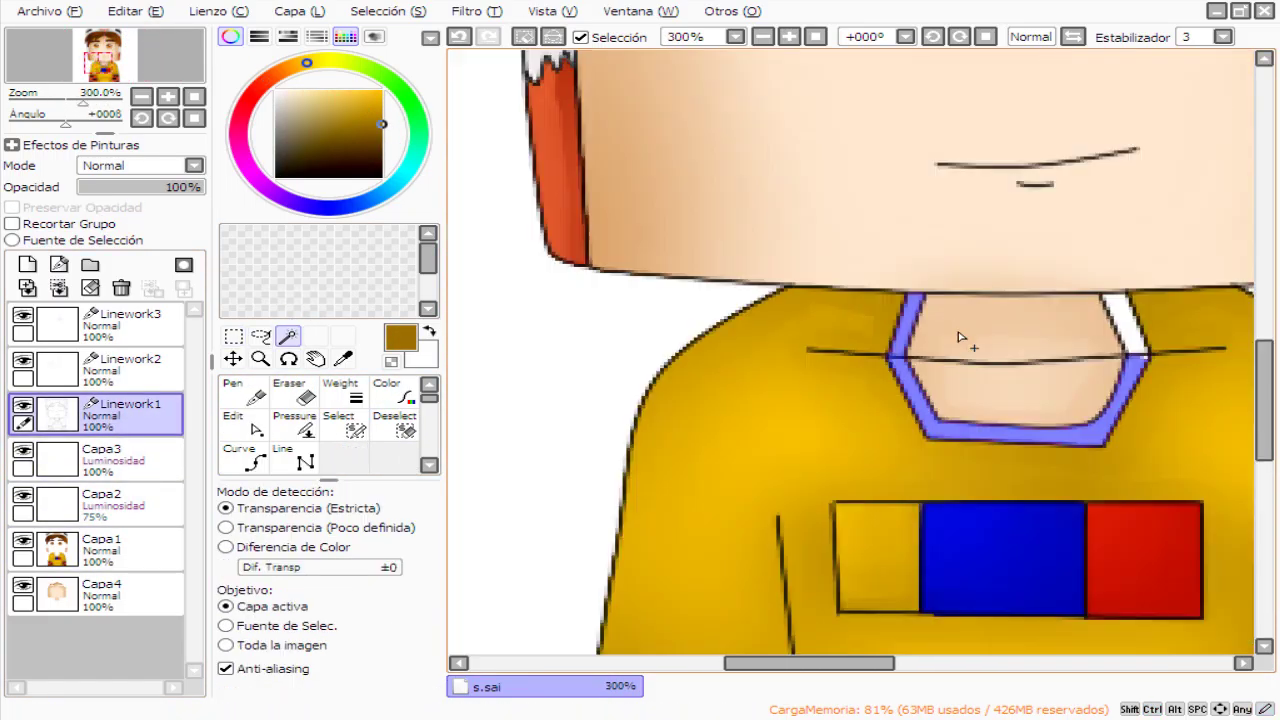
pyautogui.scroll(4, 966, 337)
pyautogui.scroll(-5, 1100, 400)
pyautogui.keyDown('alt'); pyautogui.click(1165, 490); pyautogui.keyUp('alt')
pyautogui.click(55, 548)
pyautogui.click(1160, 360)
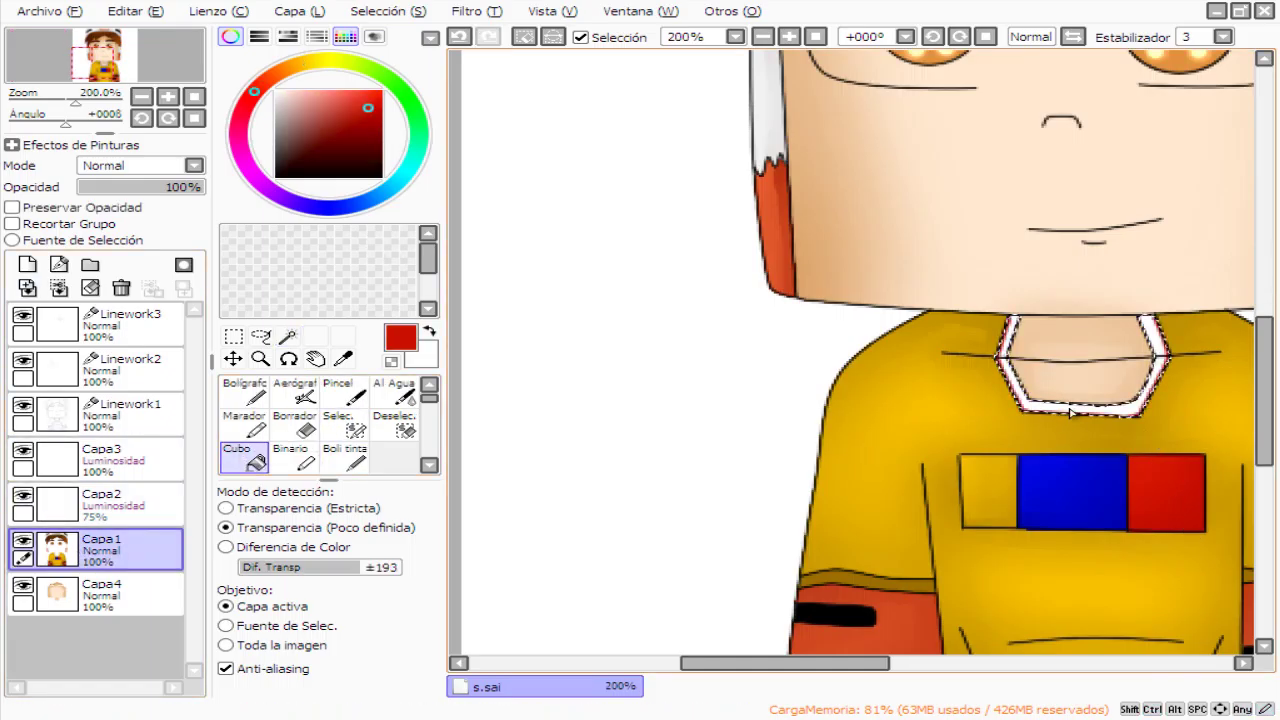
pyautogui.scroll(-7, 893, 400)
# Try closing the open inner side of the left eye with a white 2.6 Curve stroke on Linework1.
pyautogui.scroll(5, 893, 400)
pyautogui.click(120, 408)
pyautogui.click(233, 336)
pyautogui.click(240, 455)
pyautogui.scroll(5, 830, 330)
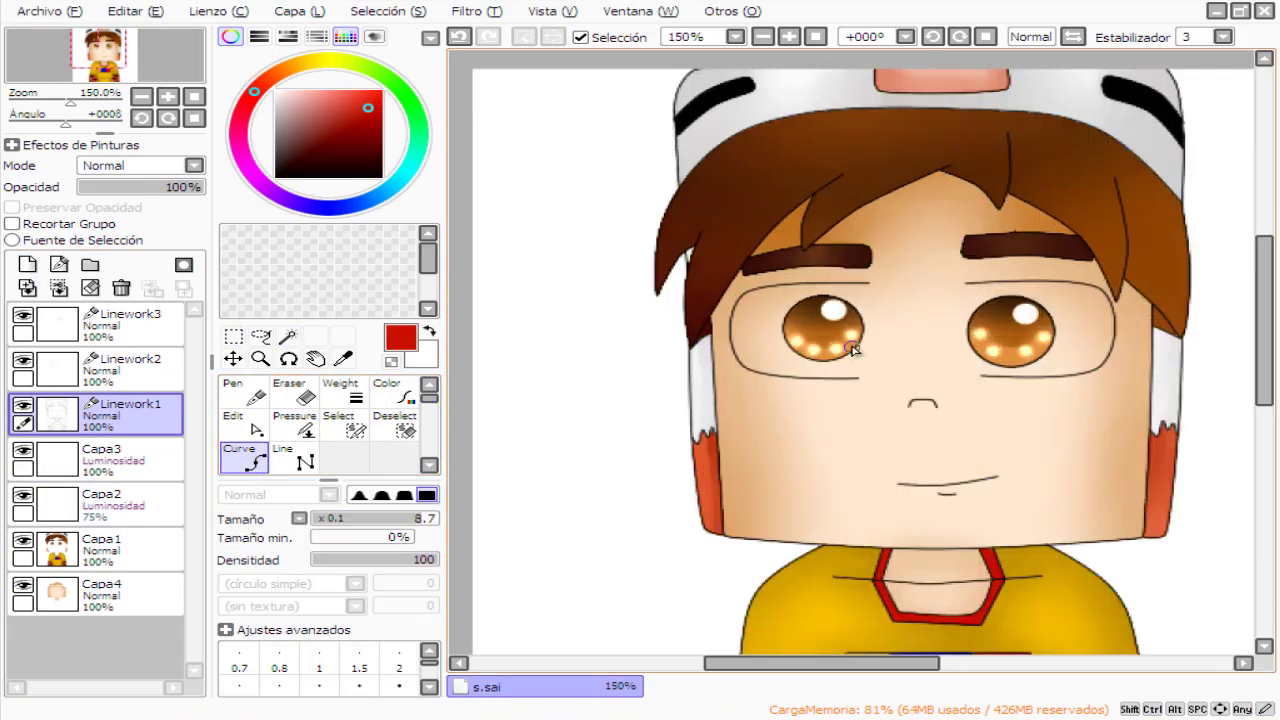
pyautogui.scroll(4, 935, 250)
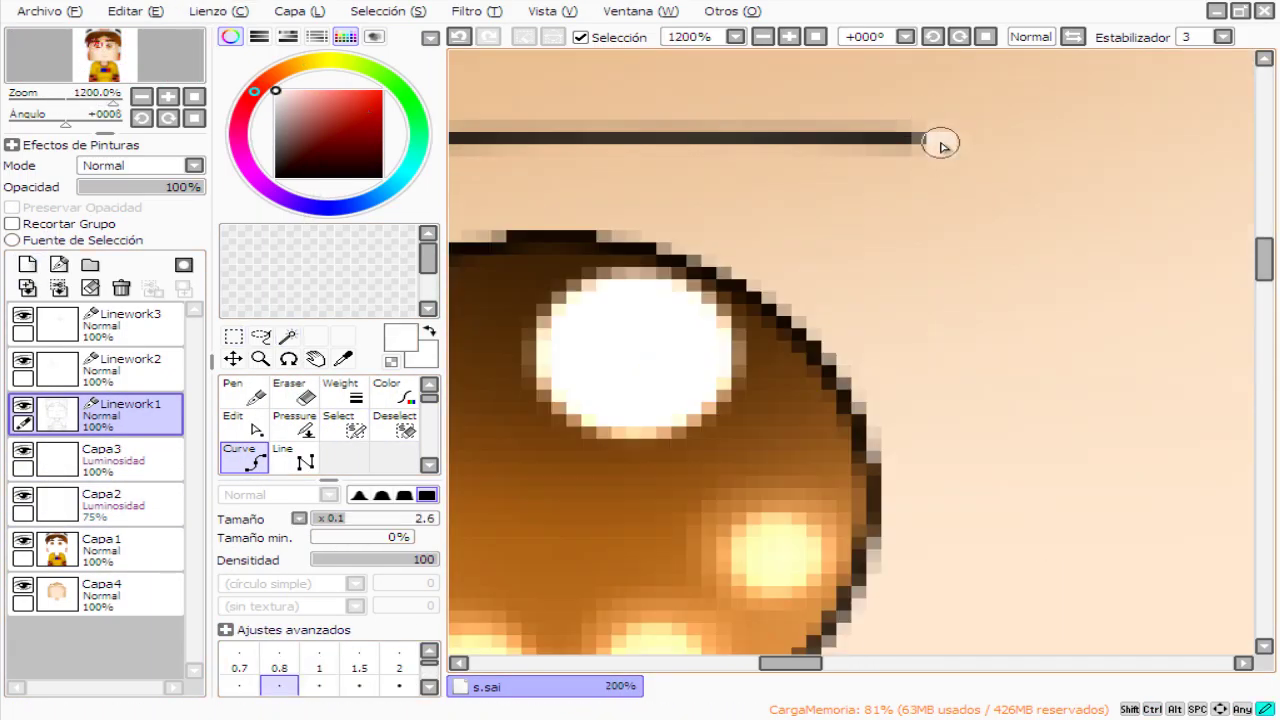
pyautogui.scroll(-2, 930, 400)
pyautogui.click(920, 530)
pyautogui.scroll(-4, 1010, 280)
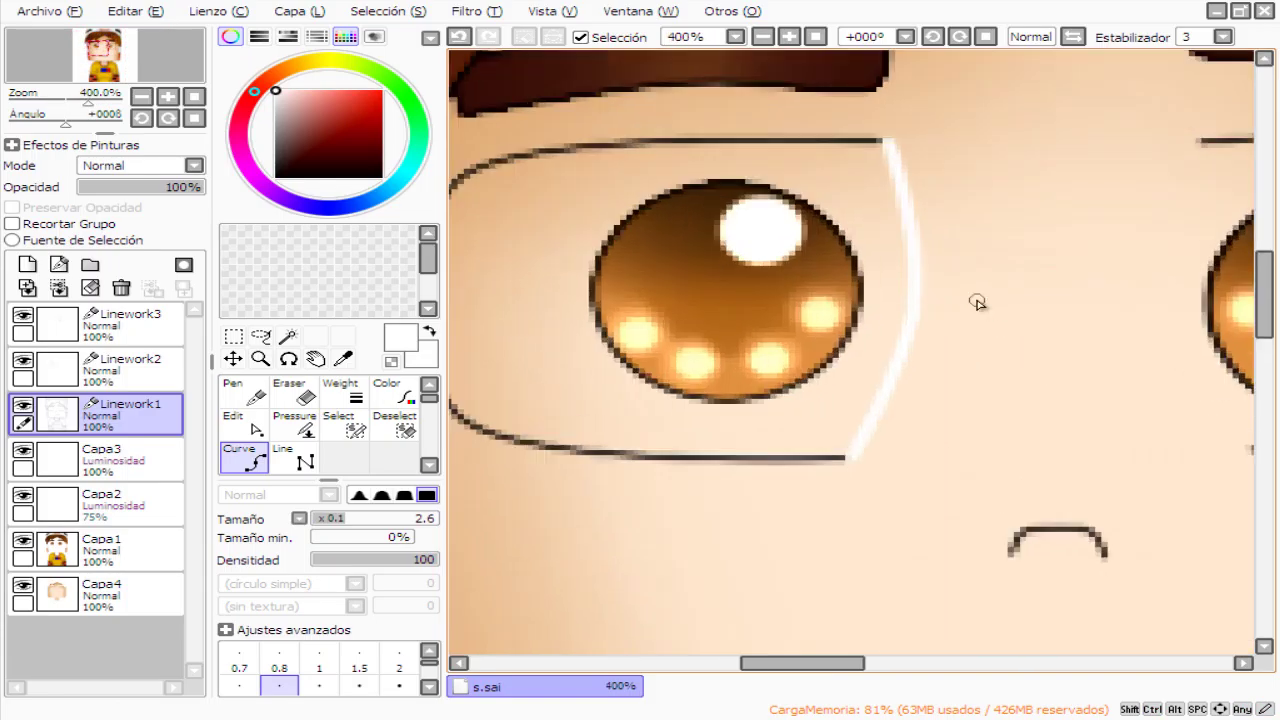
pyautogui.scroll(5, 977, 300)
pyautogui.scroll(-1, 849, 551)
pyautogui.click(886, 294)
pyautogui.press('Return')
pyautogui.scroll(-2, 886, 294)
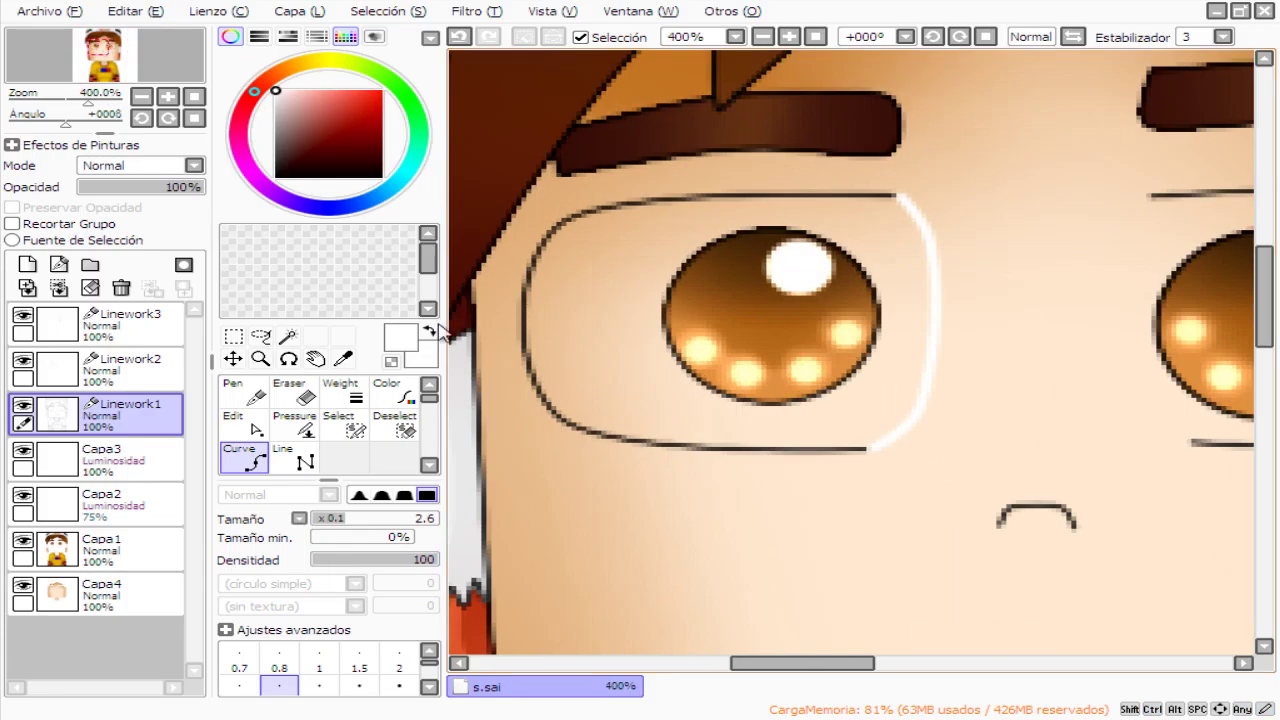
# Try selecting the closed left eye area on Linework1 and filling it white on Capa4.
pyautogui.click(287, 336)
pyautogui.click(600, 320)
pyautogui.click(100, 593)
pyautogui.click(287, 428)
pyautogui.scroll(-7, 594, 371)
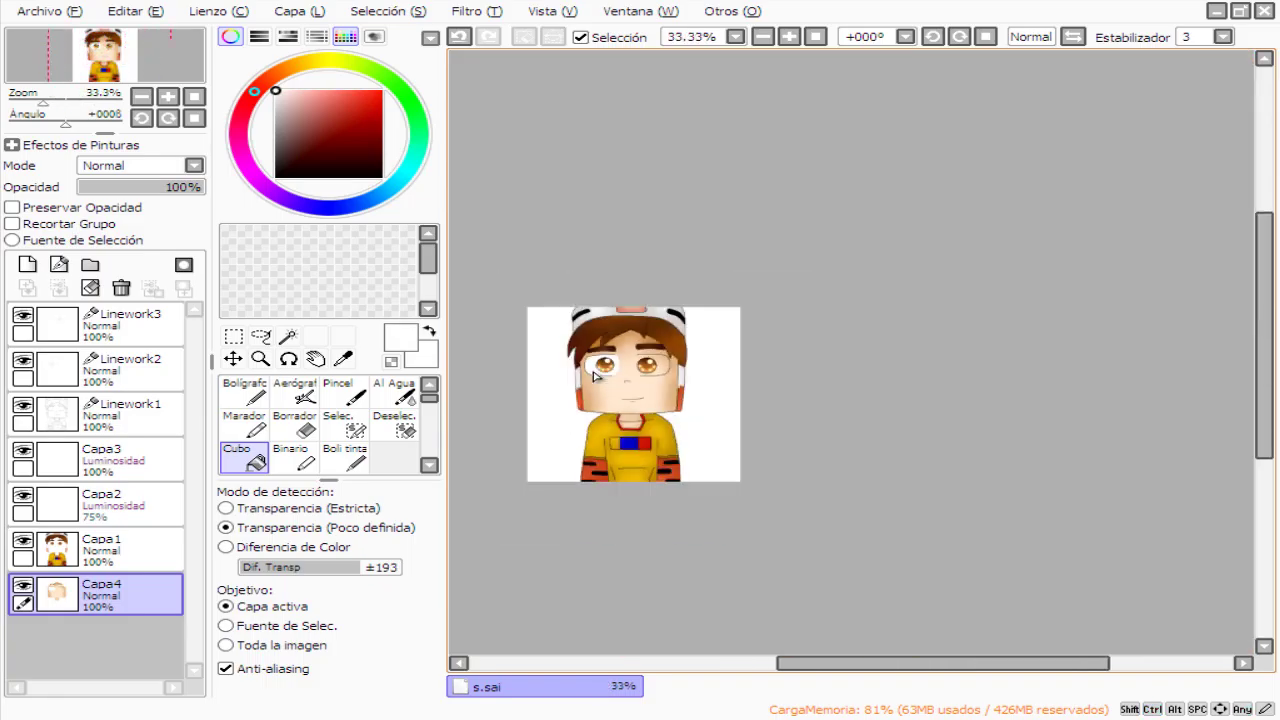
pyautogui.scroll(6, 594, 371)
# Try closing the open inner side of the right eye with a white Curve stroke on Linework1.
pyautogui.click(100, 410)
pyautogui.scroll(2, 490, 397)
pyautogui.scroll(-1, 490, 397)
pyautogui.scroll(5, 943, 543)
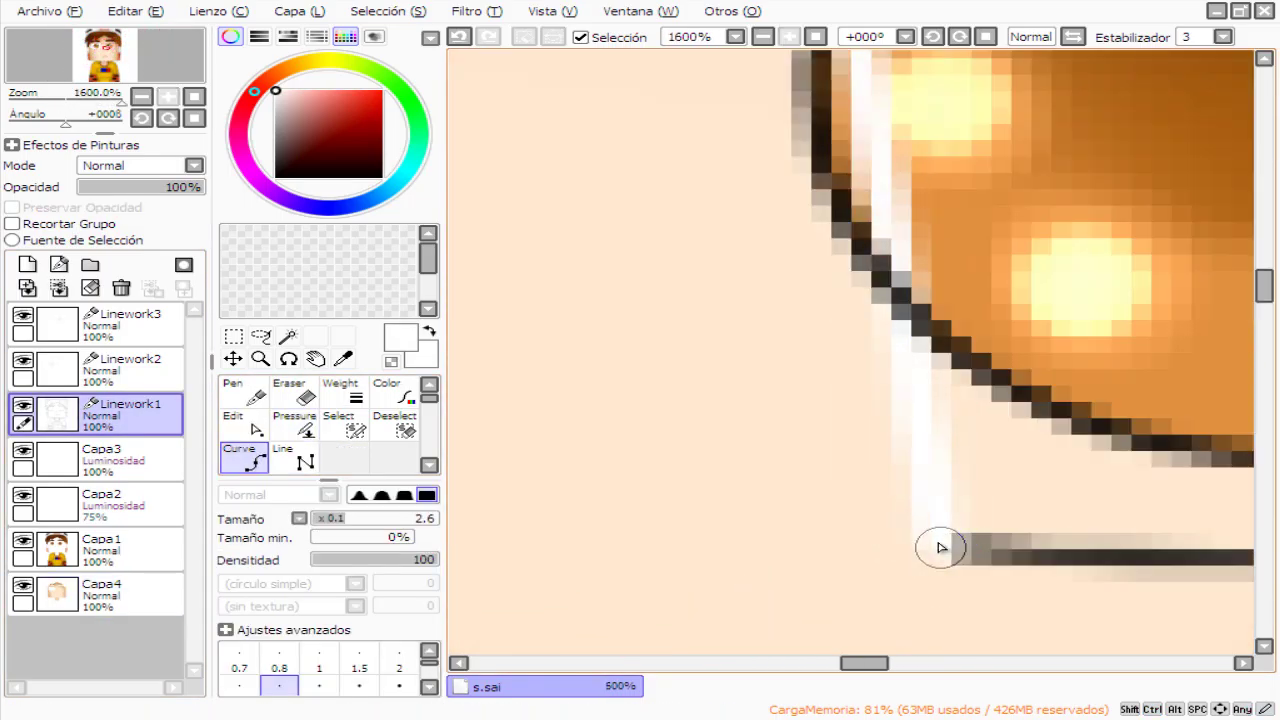
pyautogui.scroll(-4, 817, 258)
pyautogui.scroll(-3, 836, 366)
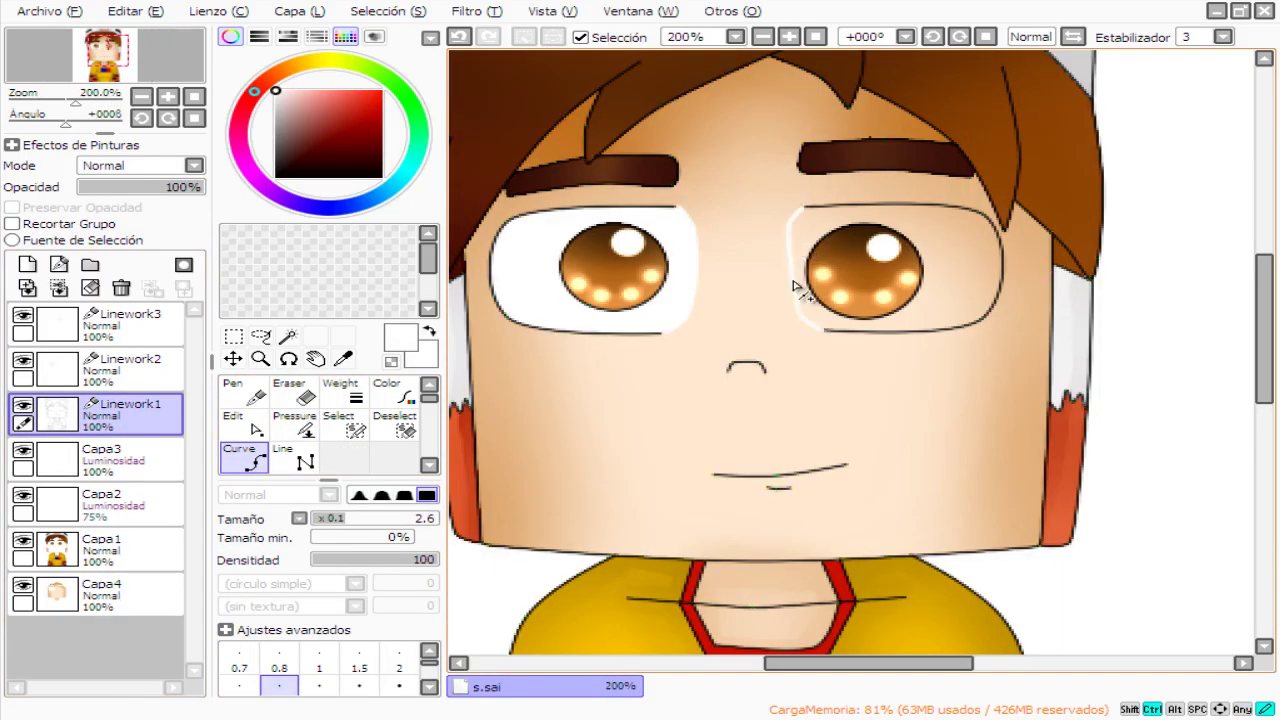
# Try selecting the closed right eye area on Linework1 and filling it white on Capa4.
pyautogui.click(289, 336)
pyautogui.click(900, 265)
pyautogui.click(100, 595)
pyautogui.hotkey('ctrl', 'd')
pyautogui.scroll(-2, 895, 250)
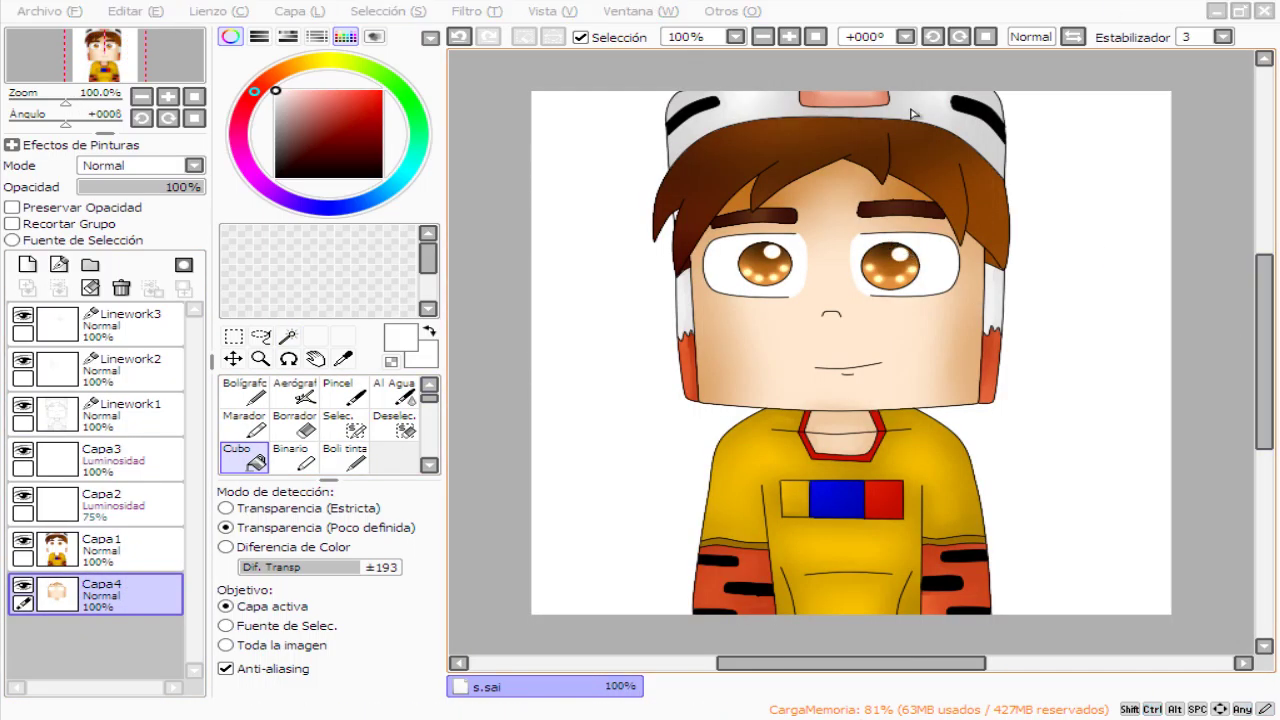
# Undo the white curves and white fills of both eyes.
pyautogui.click(110, 410)
pyautogui.click(289, 336)
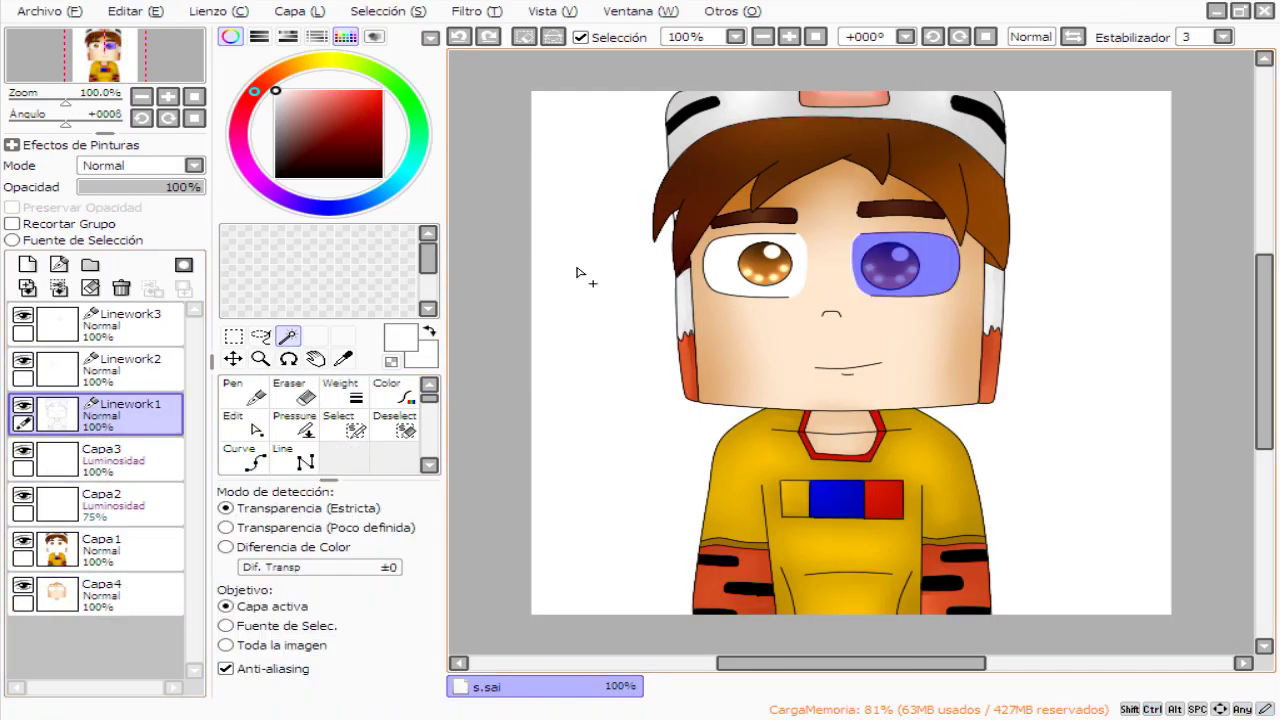
pyautogui.hotkey('ctrl', 'z')
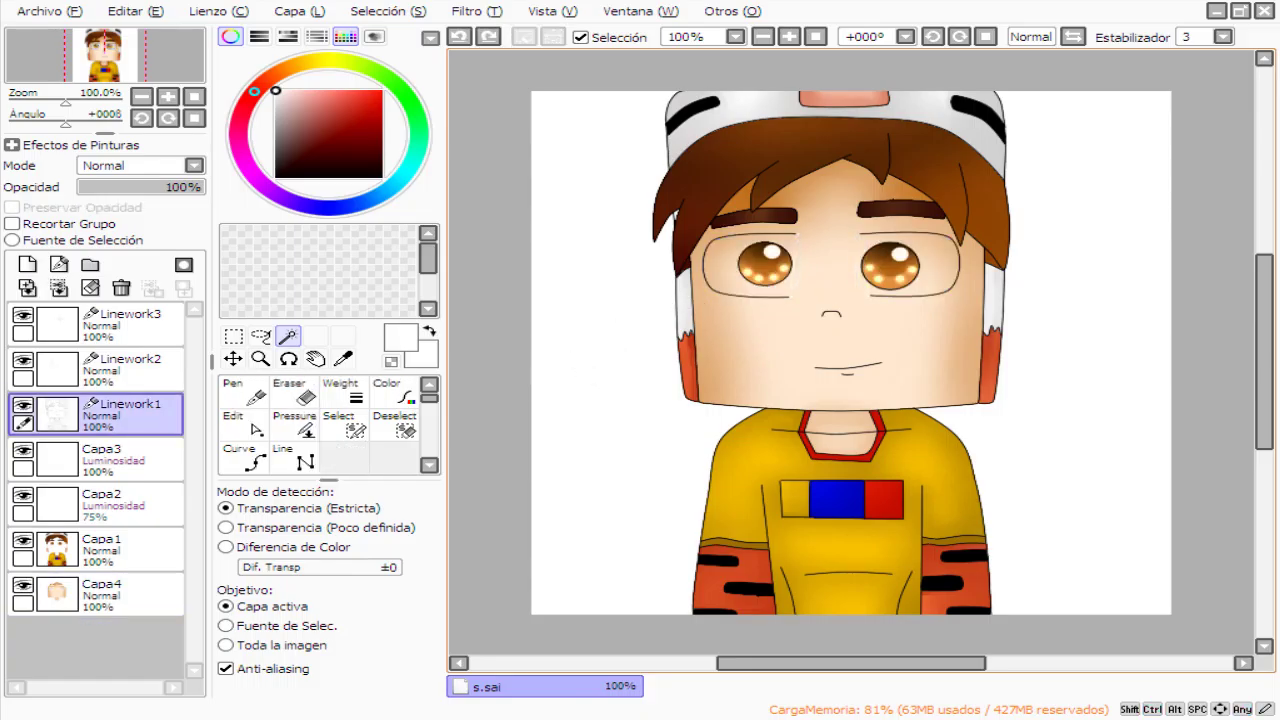
pyautogui.scroll(-4, 766, 260)
pyautogui.scroll(4, 766, 260)
pyautogui.scroll(6, 766, 260)
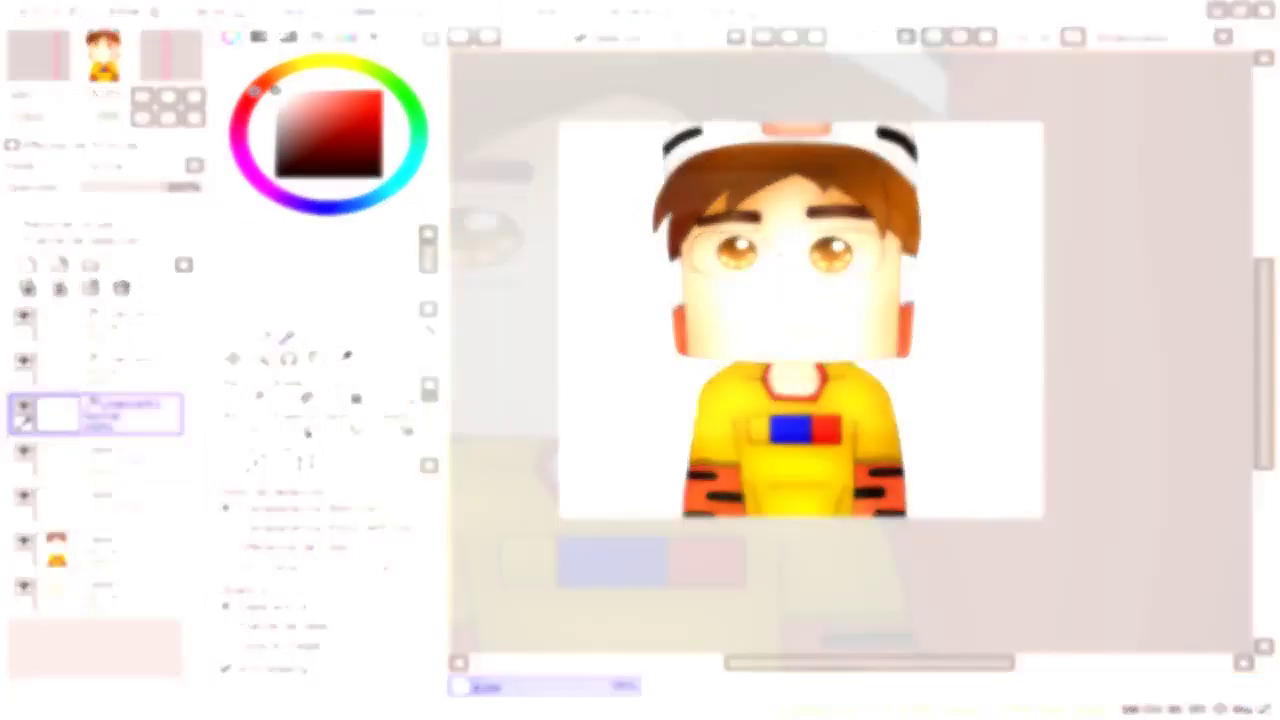